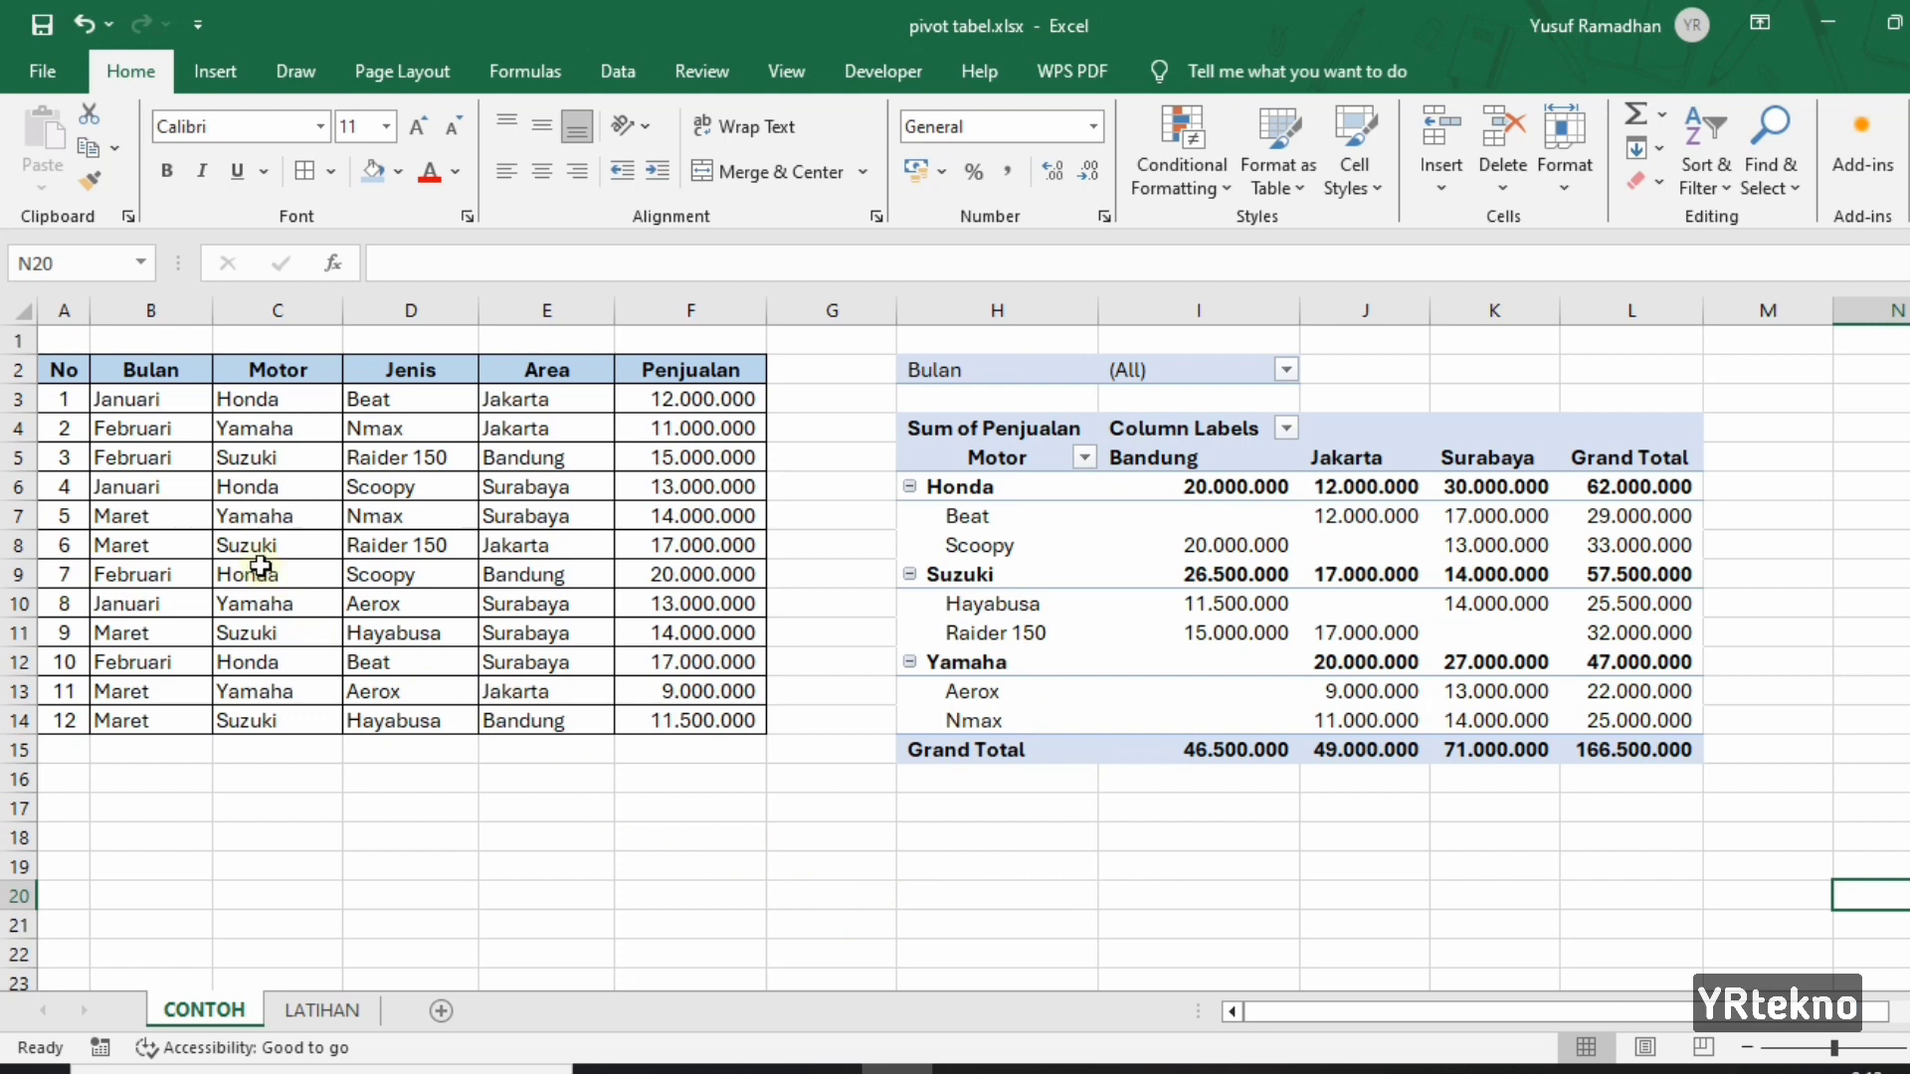
{"action": "left_click_drag", "start_coordinate": [64, 369], "coordinate": [691, 714]}
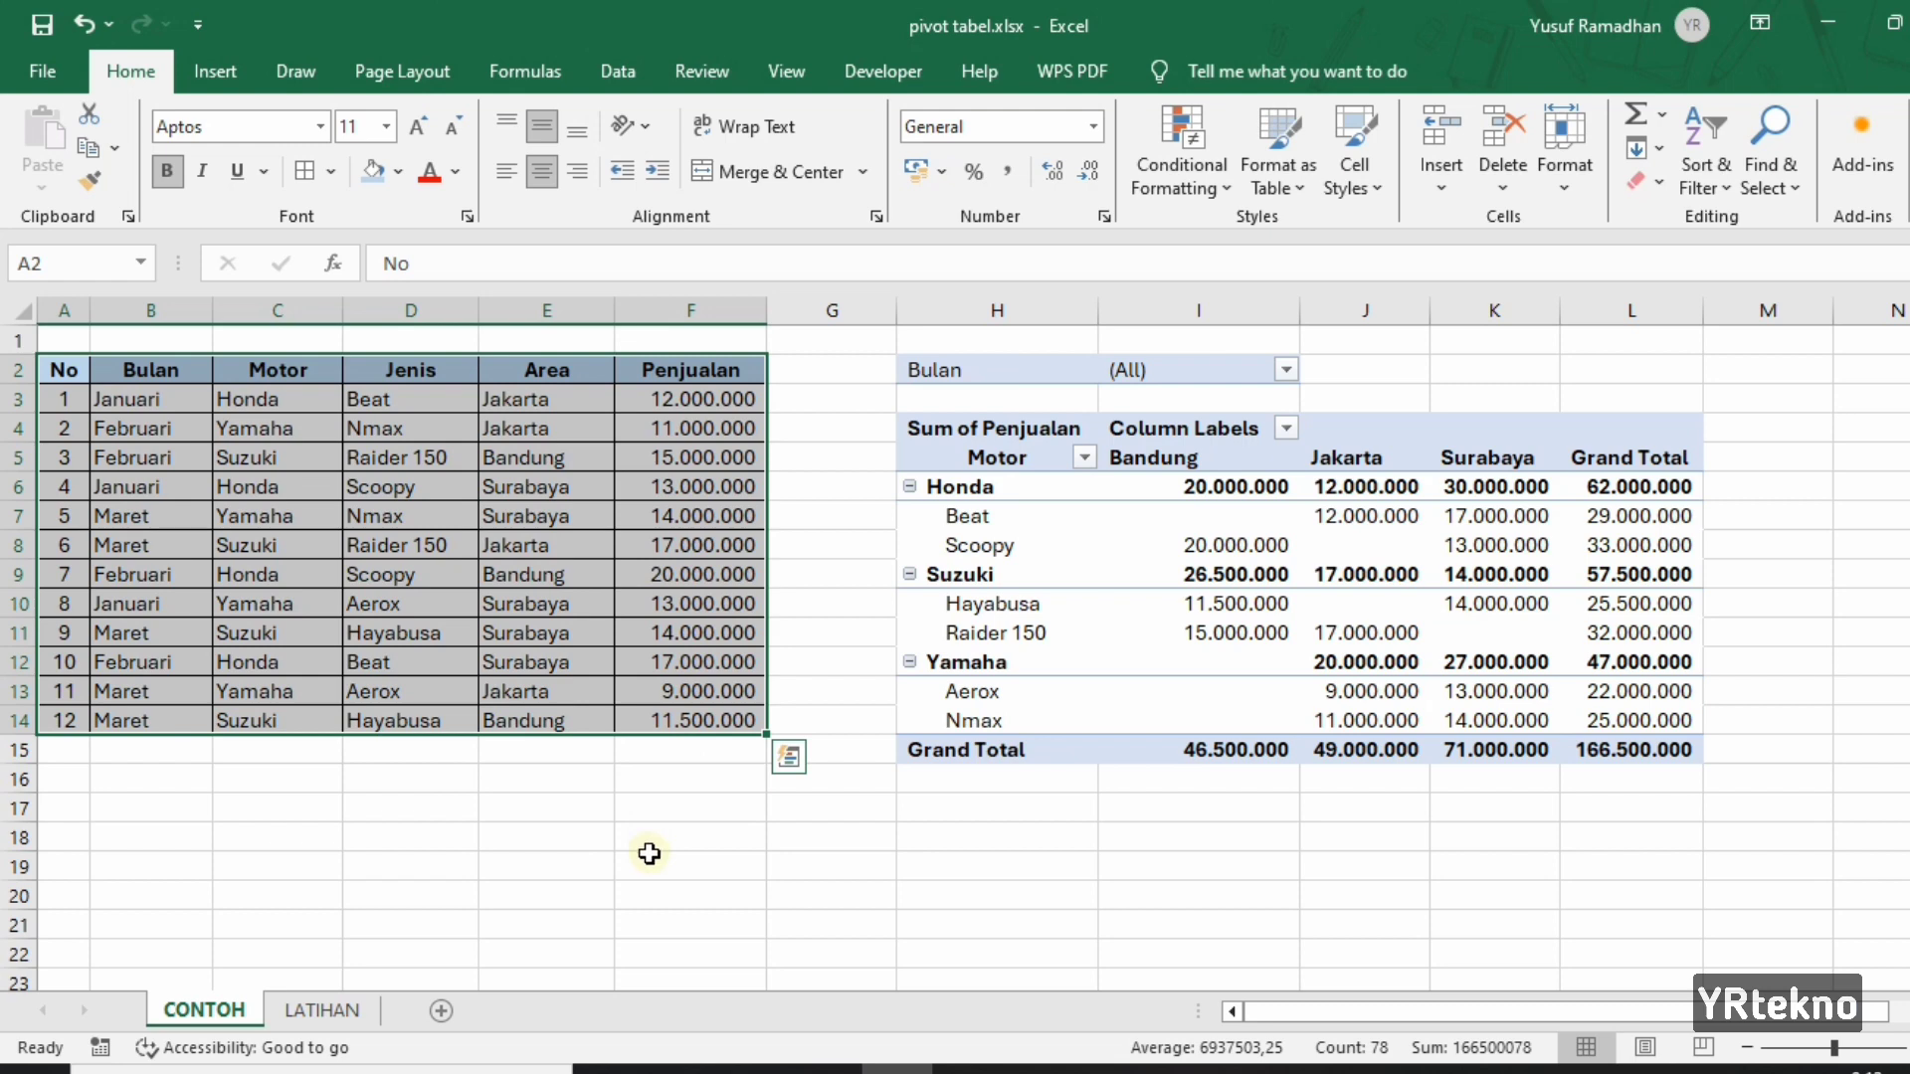
{"action": "left_click", "coordinate": [648, 854]}
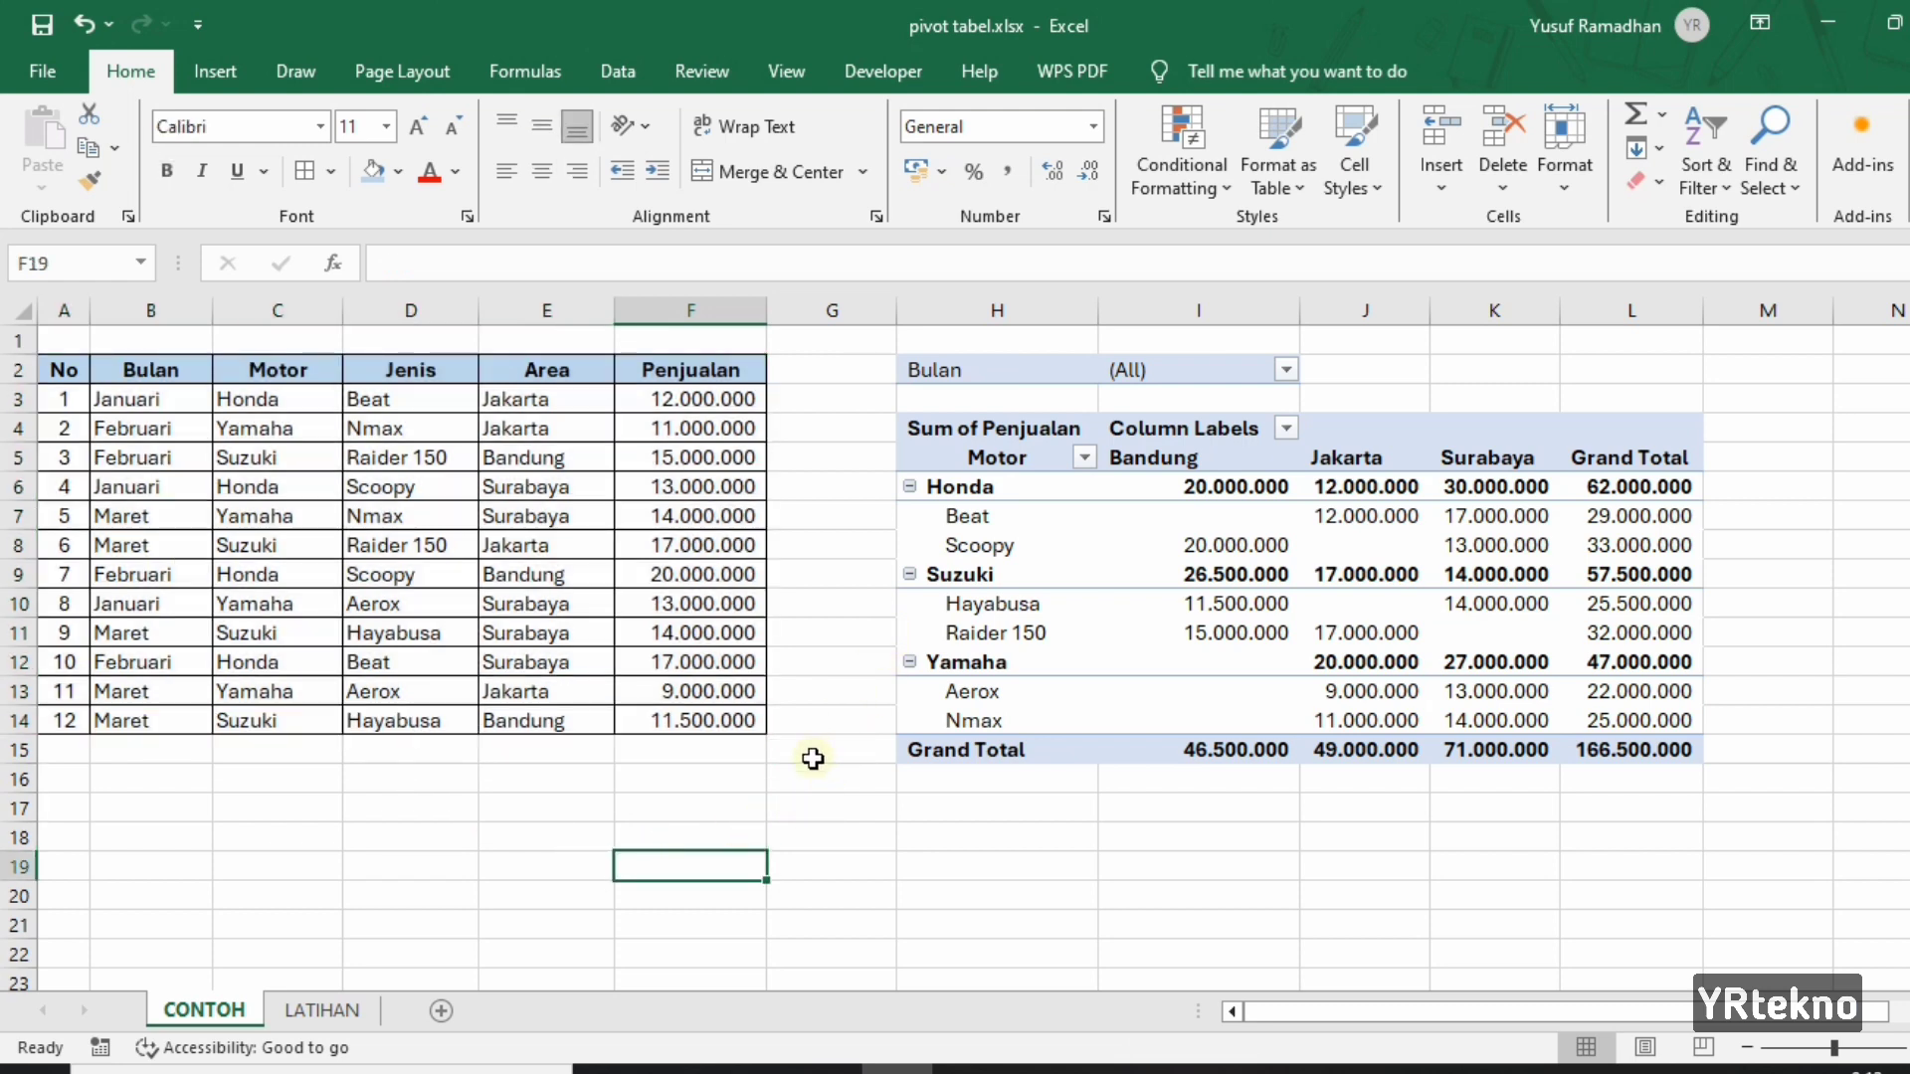
{"action": "left_click", "coordinate": [739, 827]}
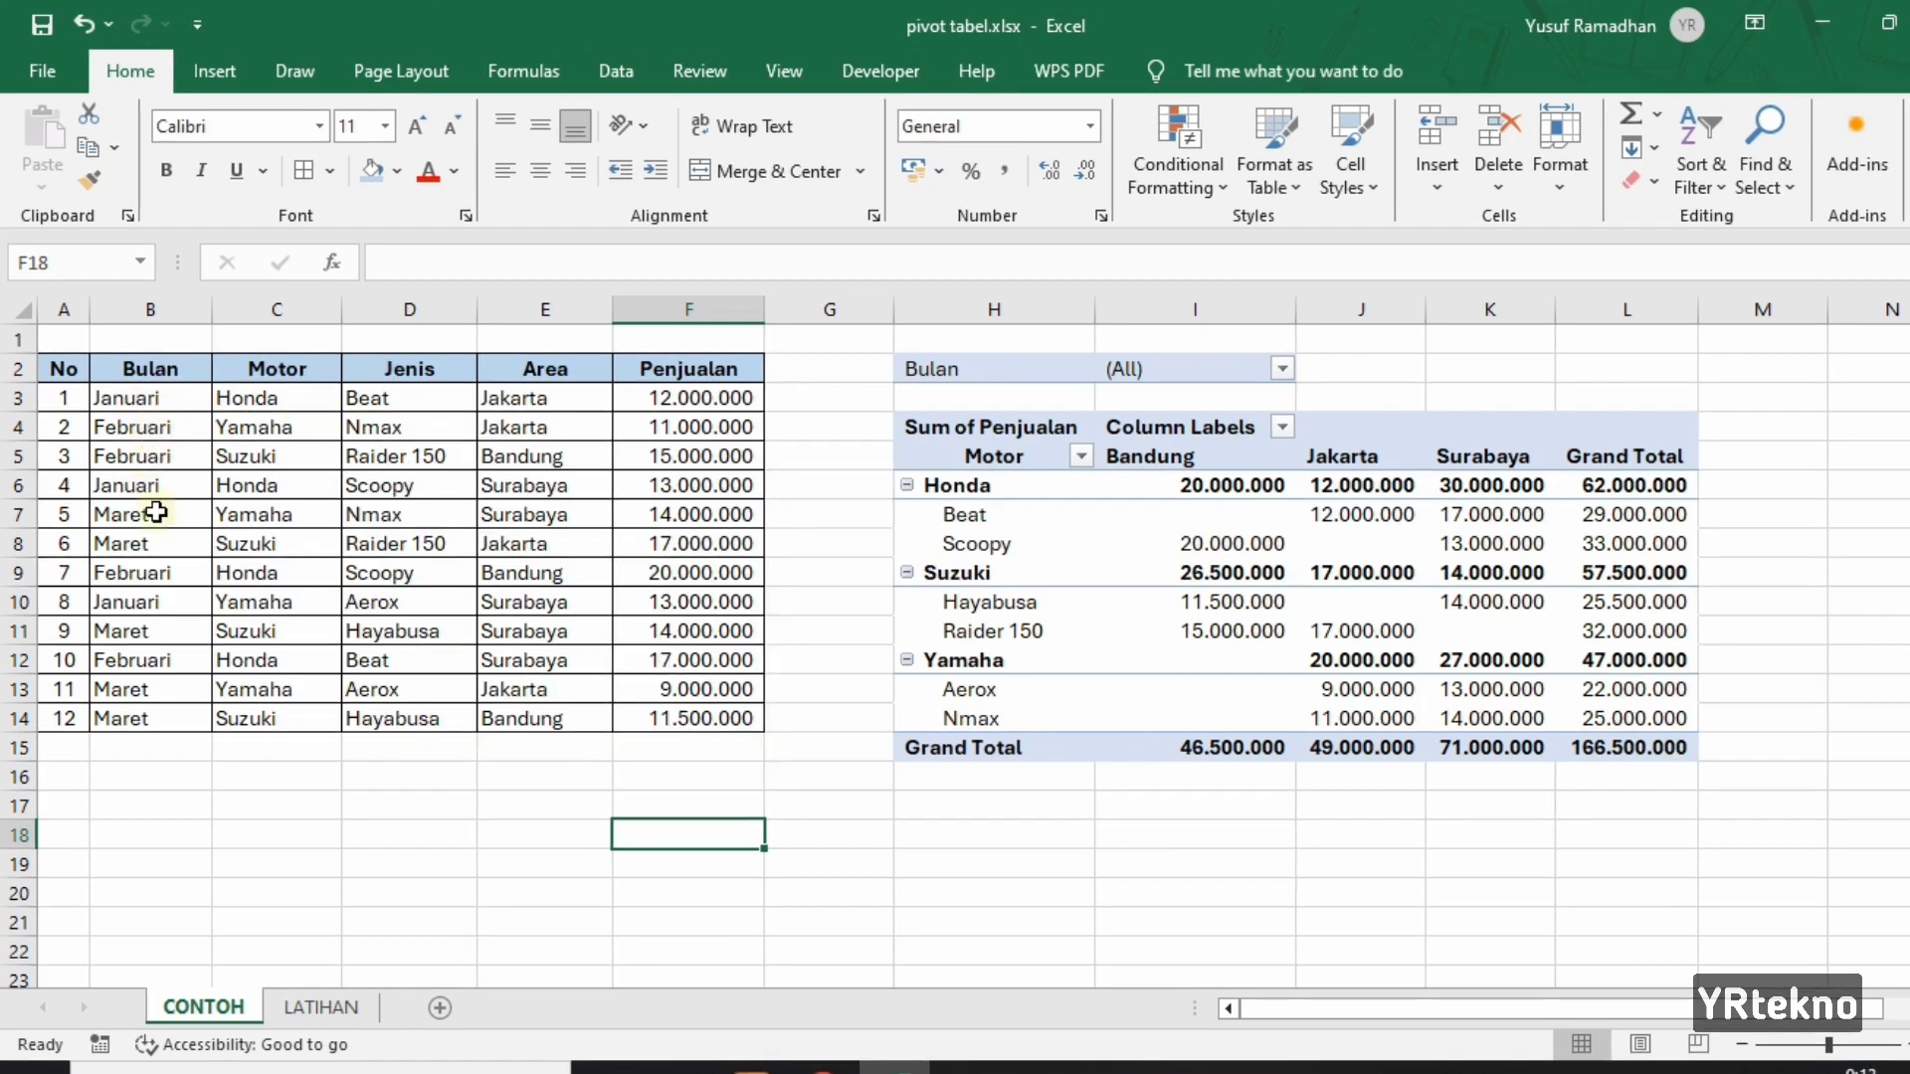
Filter the example pivot table's Bulan field to Februari only, with multiple-item selection enabled.
{"action": "left_click", "coordinate": [1283, 370]}
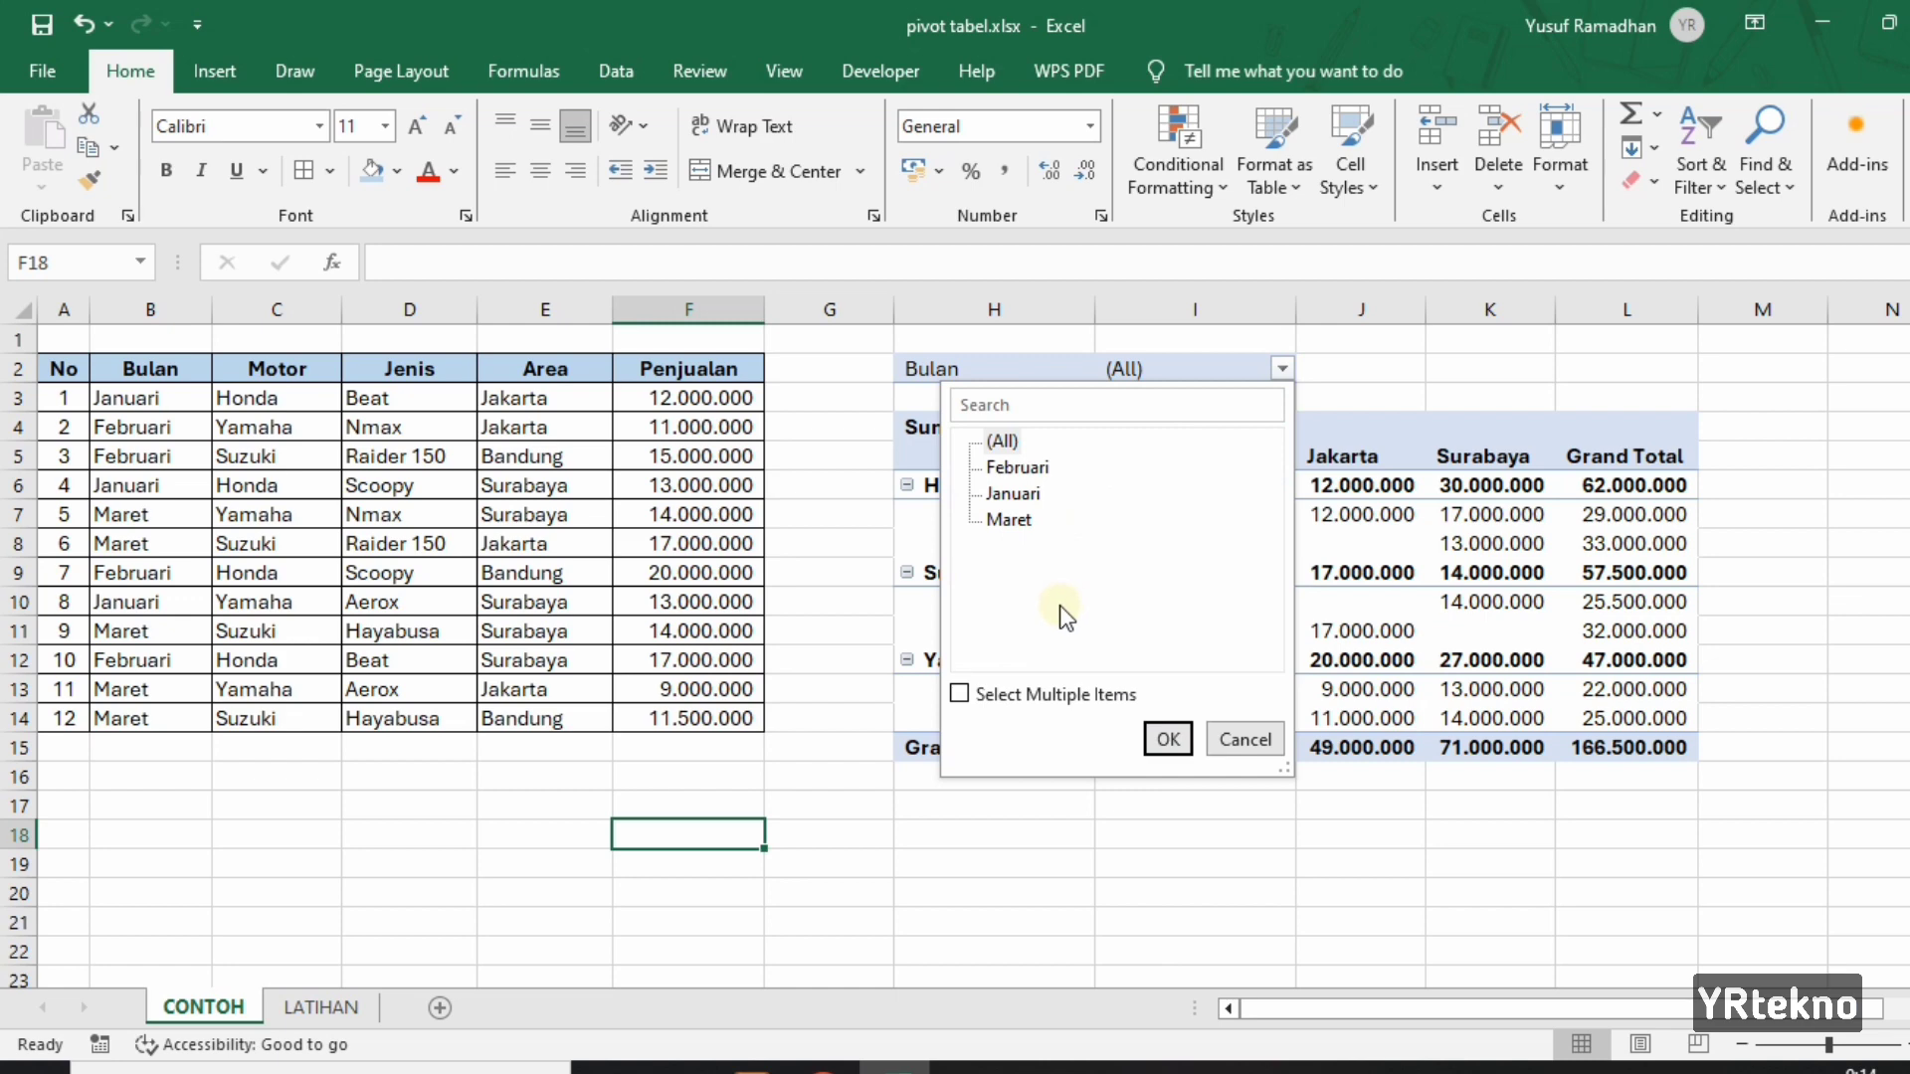
{"action": "left_click", "coordinate": [961, 693]}
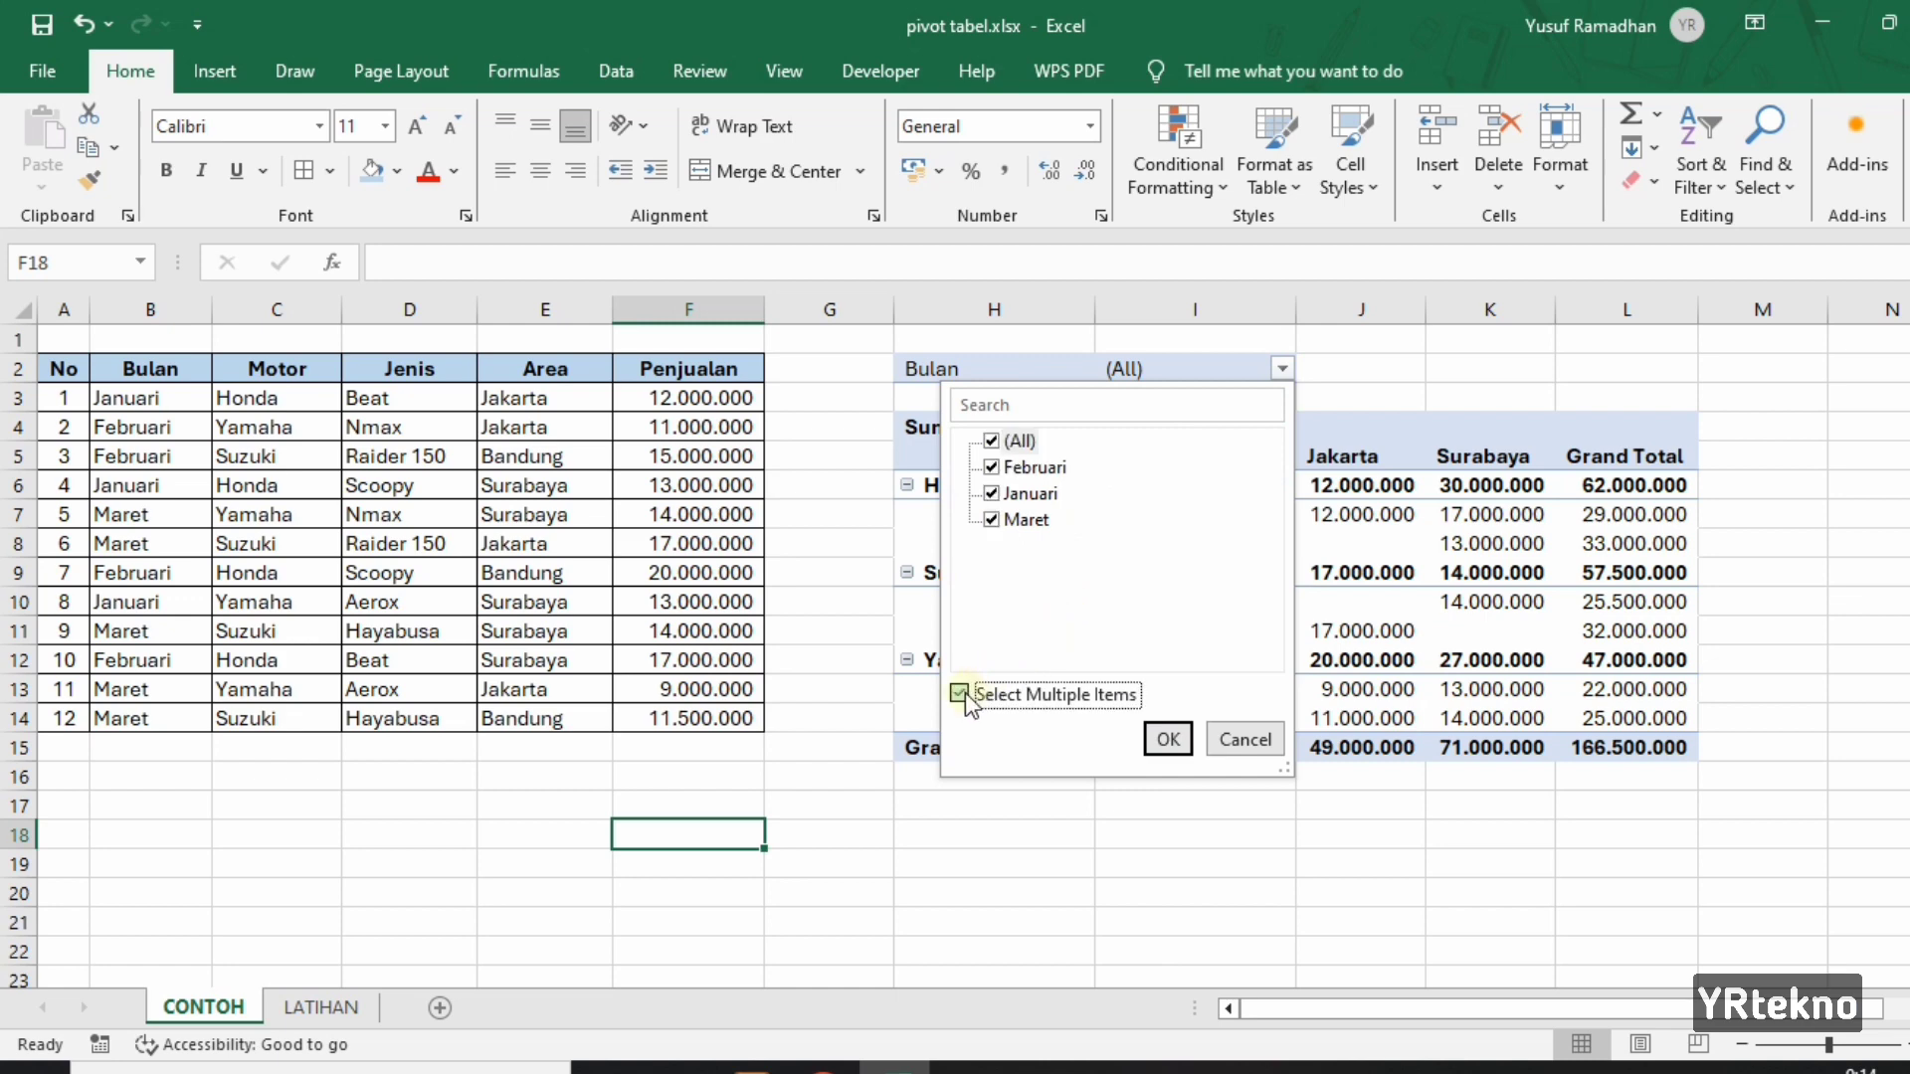
{"action": "left_click", "coordinate": [993, 495]}
{"action": "left_click", "coordinate": [992, 520]}
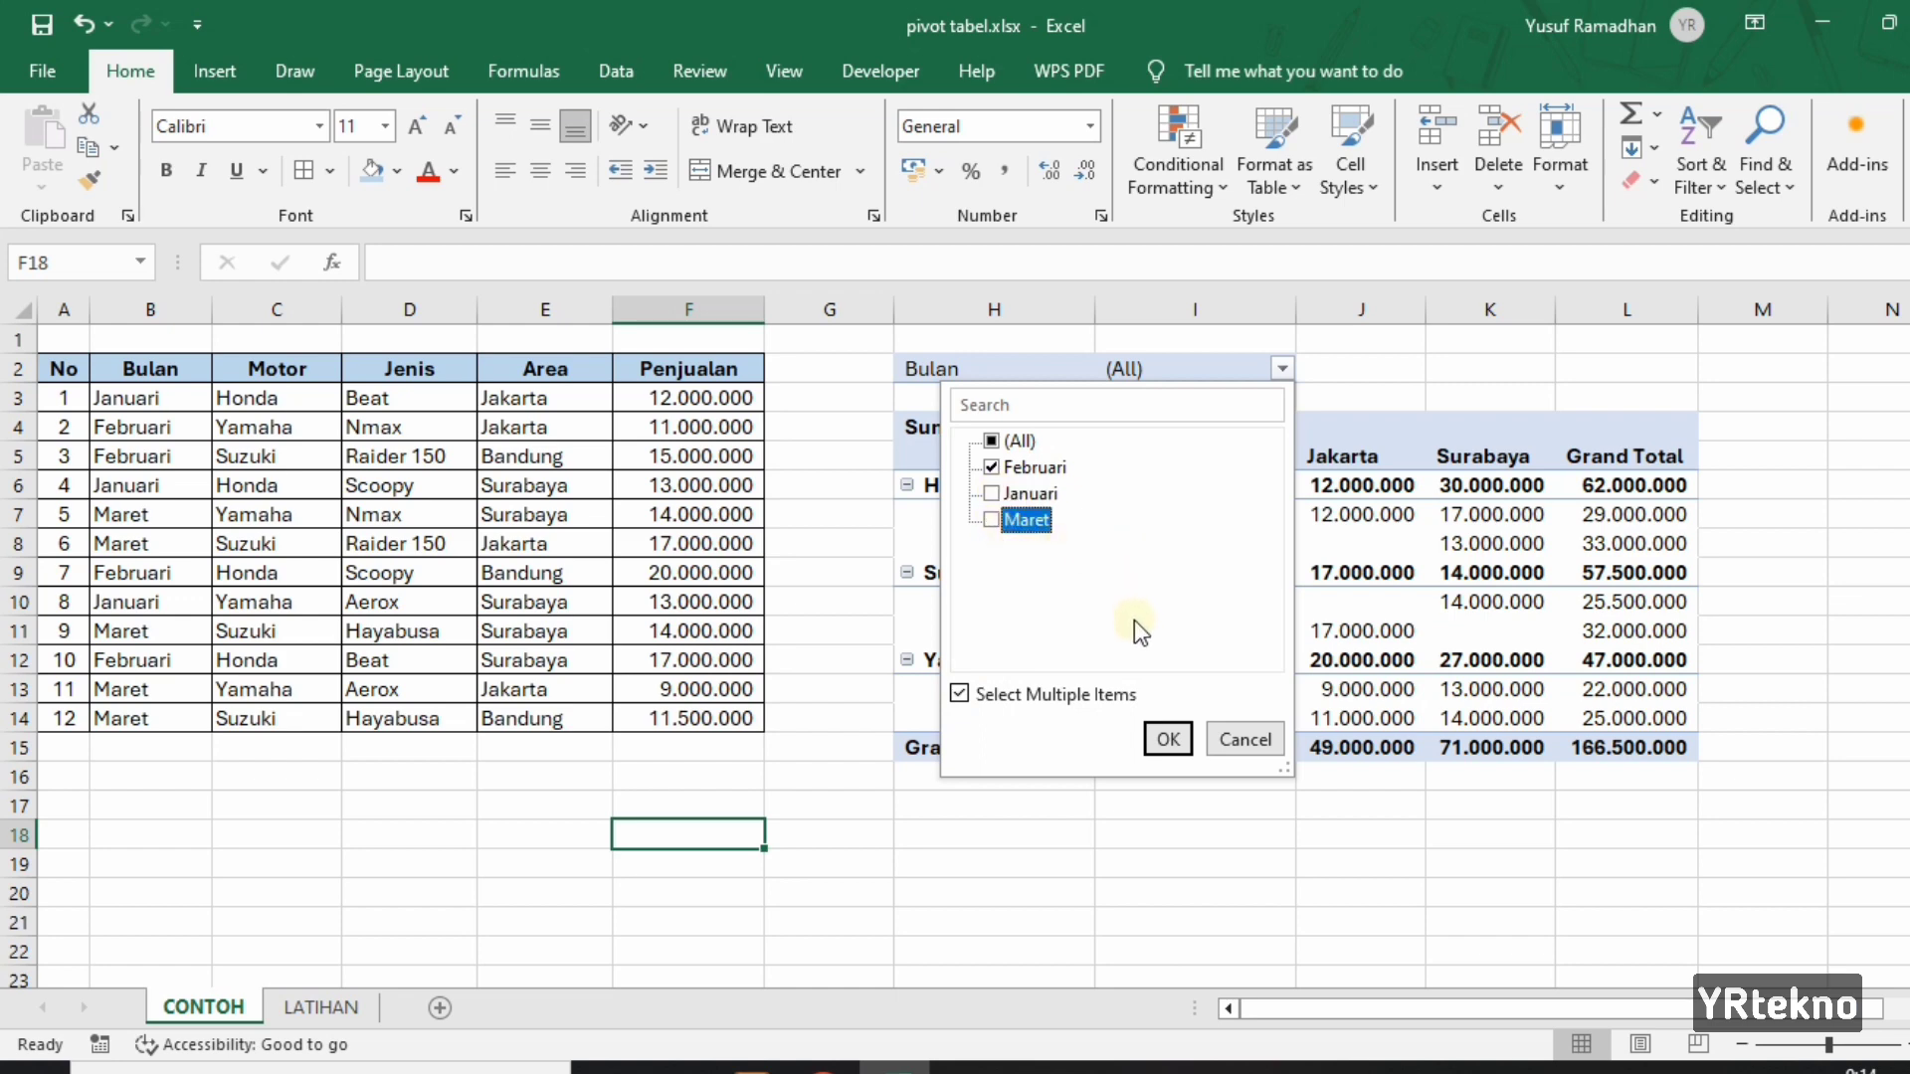
{"action": "left_click", "coordinate": [1166, 741]}
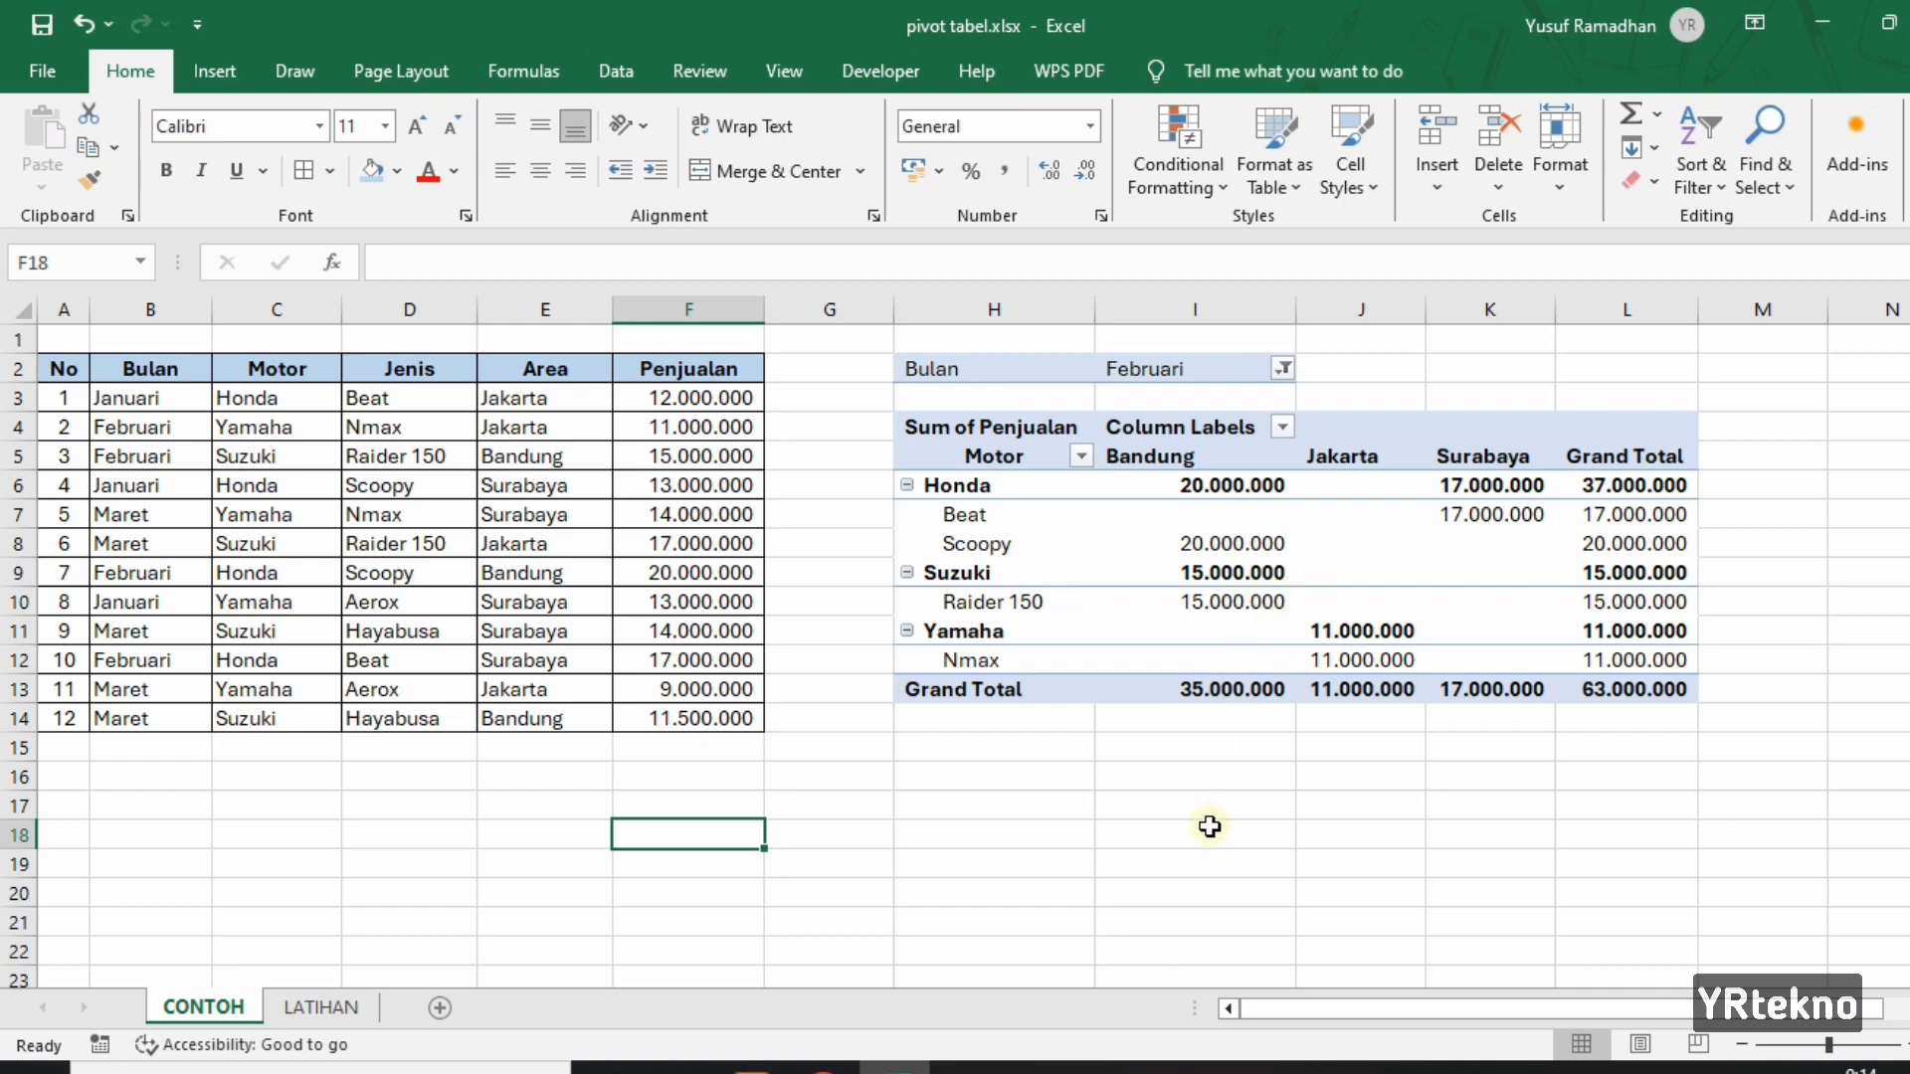
Add Maret to the Bulan filter of the example pivot table.
{"action": "left_click", "coordinate": [1283, 368]}
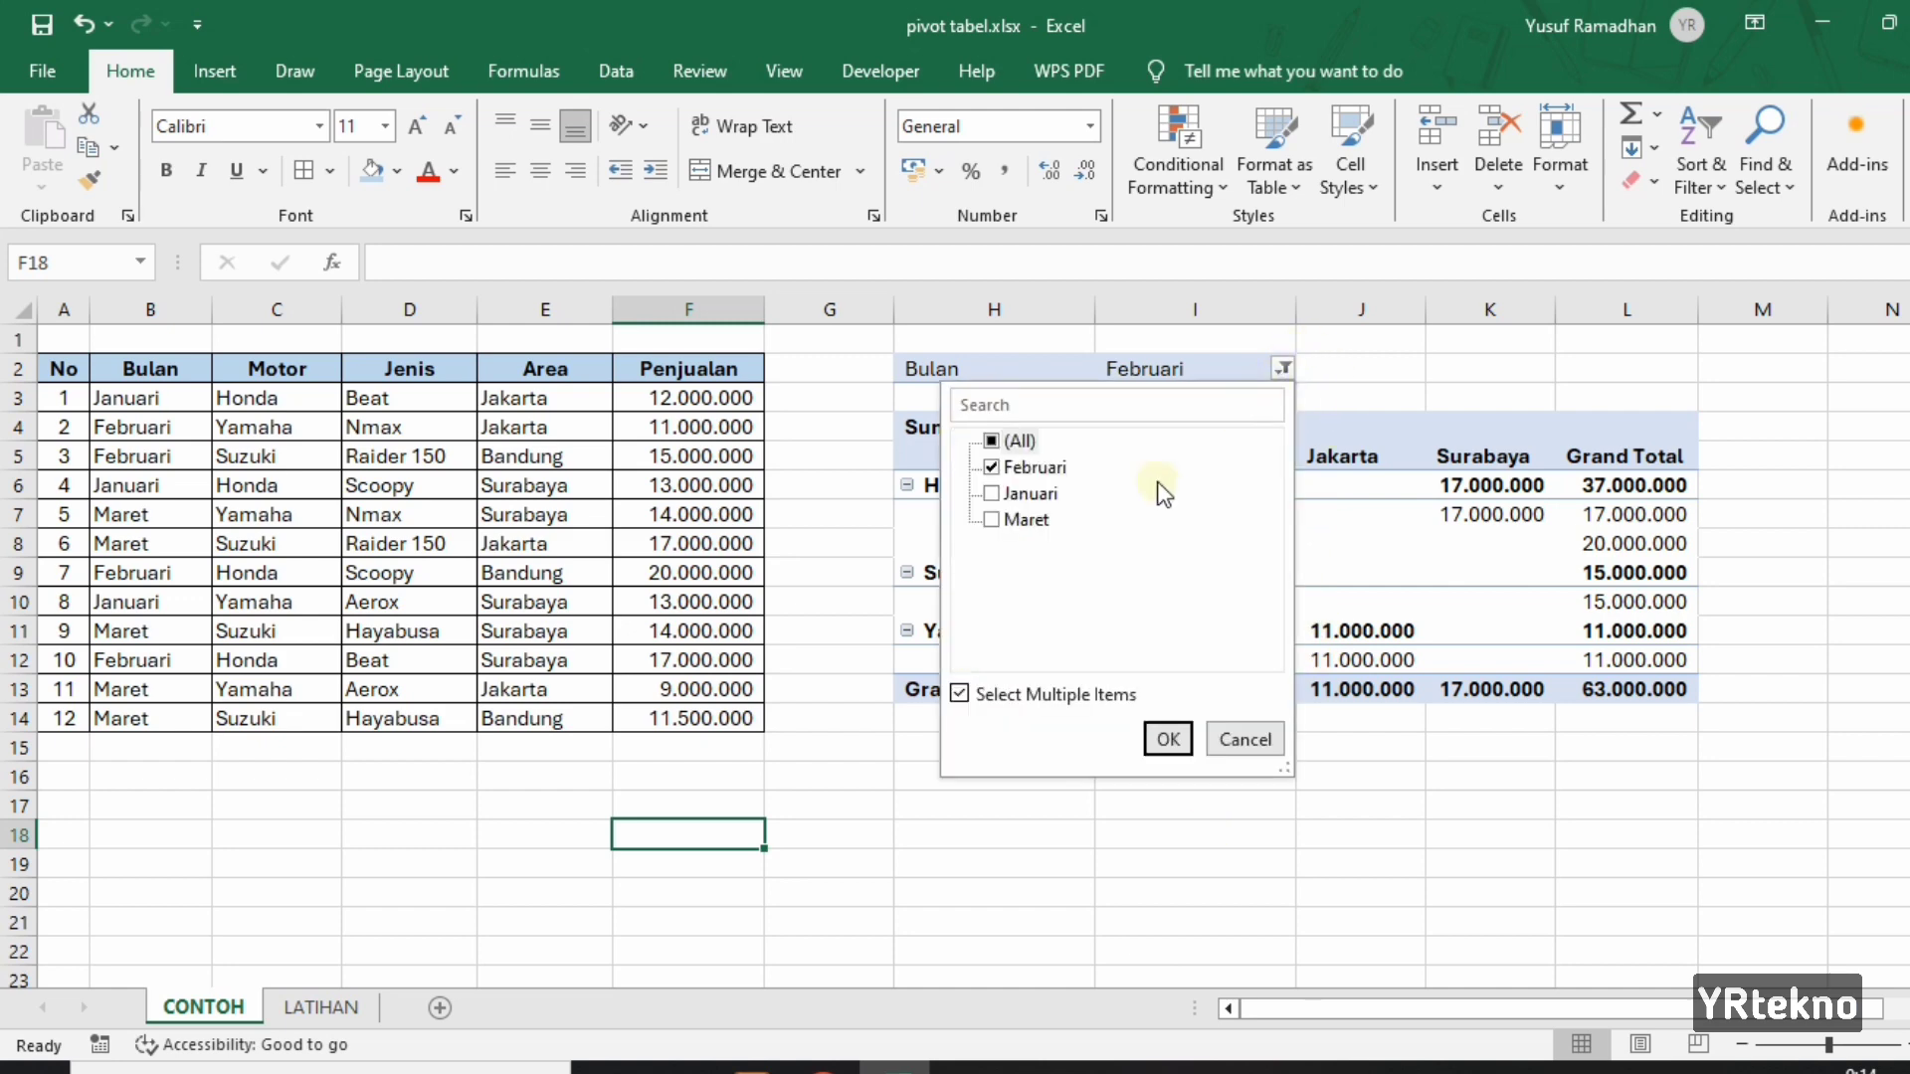
{"action": "left_click", "coordinate": [992, 520]}
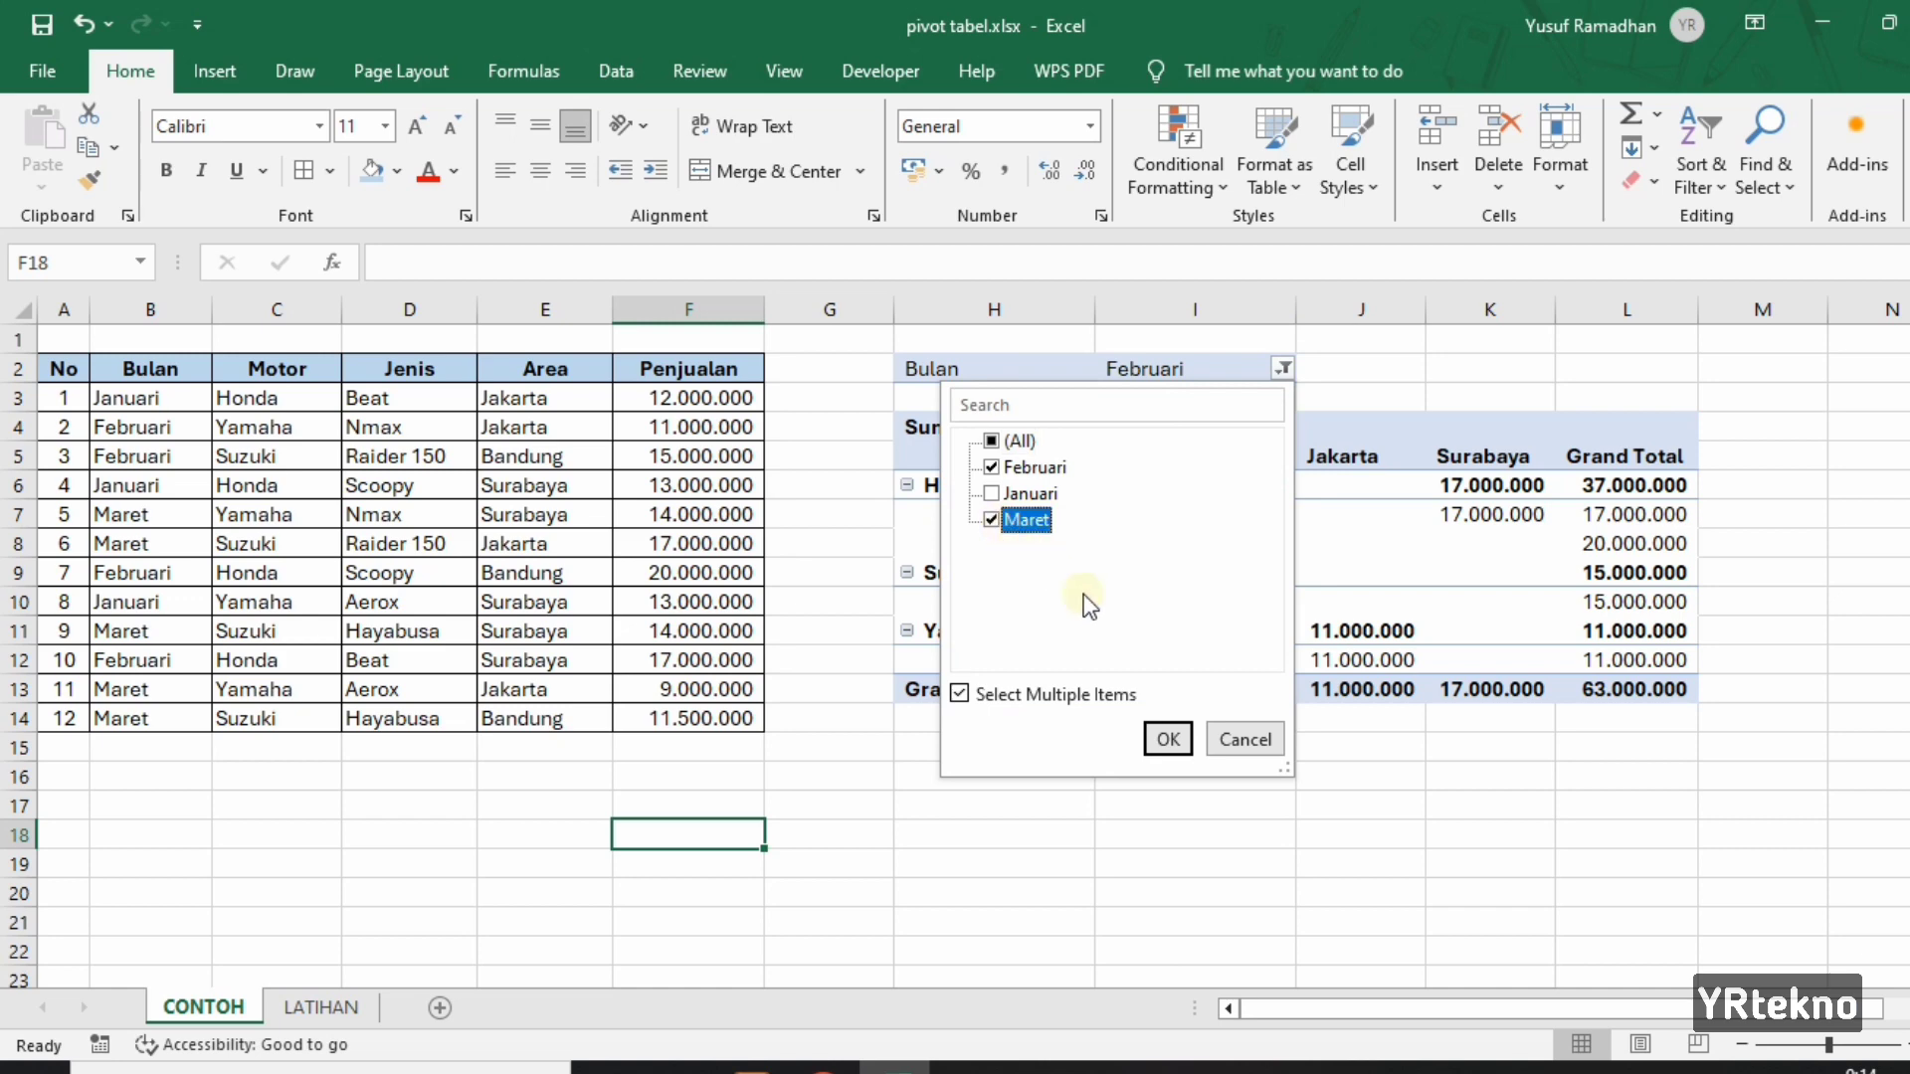
{"action": "left_click", "coordinate": [1168, 744]}
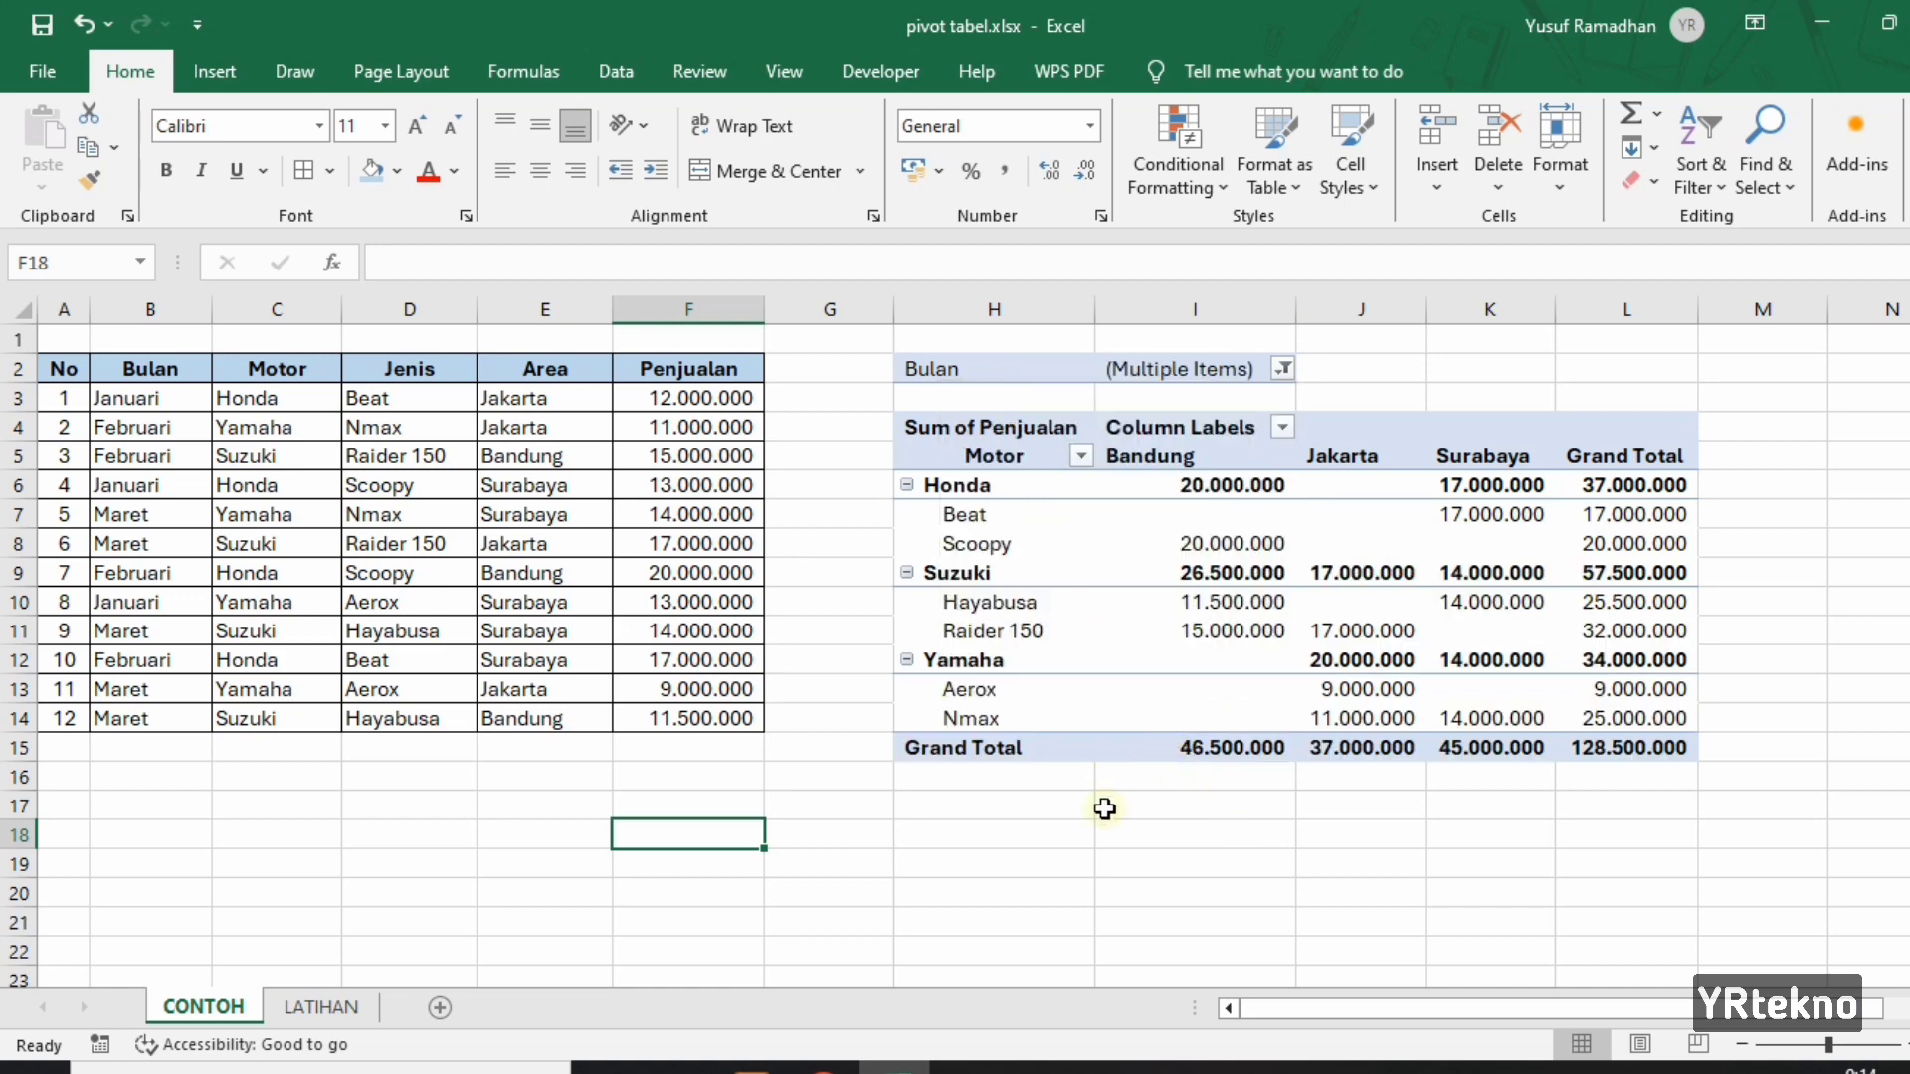
Reset the example pivot table's Bulan filter to include all months.
{"action": "left_click", "coordinate": [1282, 370]}
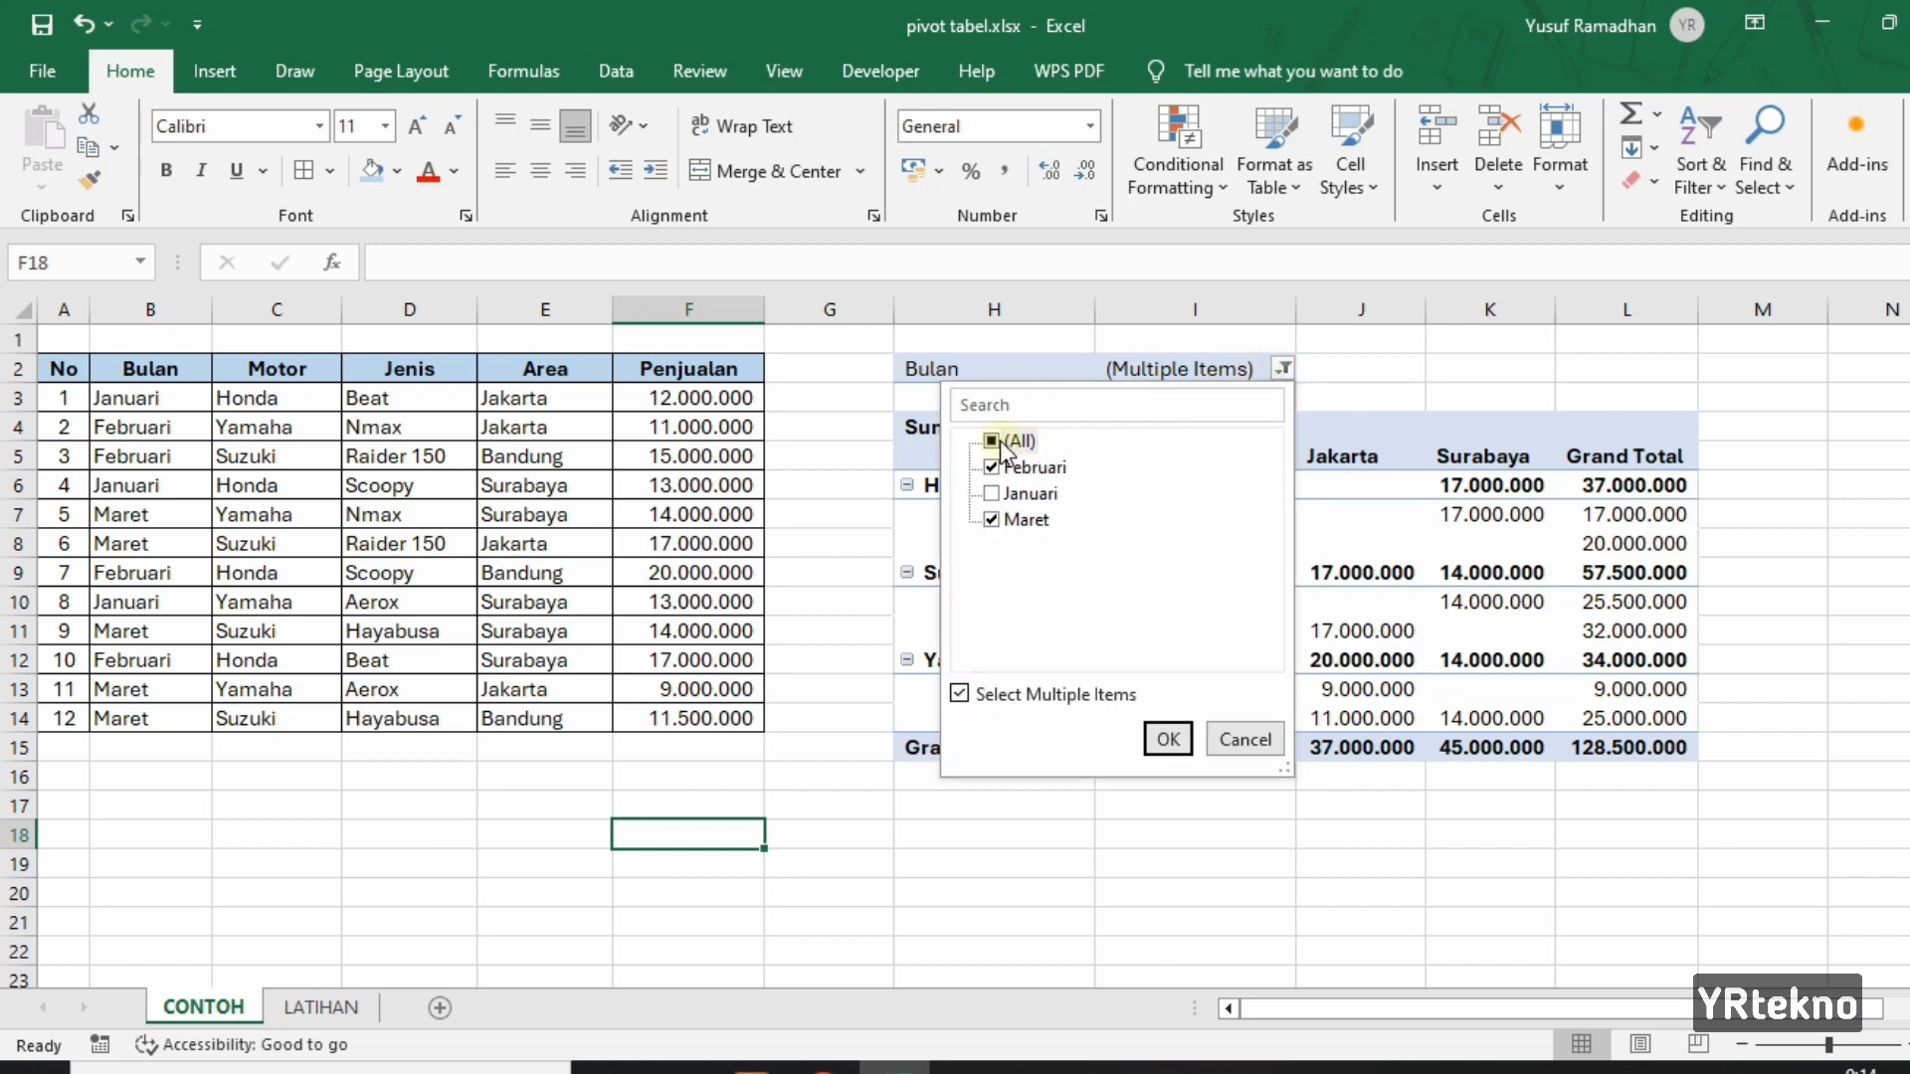
{"action": "left_click", "coordinate": [1166, 737]}
{"action": "left_click", "coordinate": [1258, 892]}
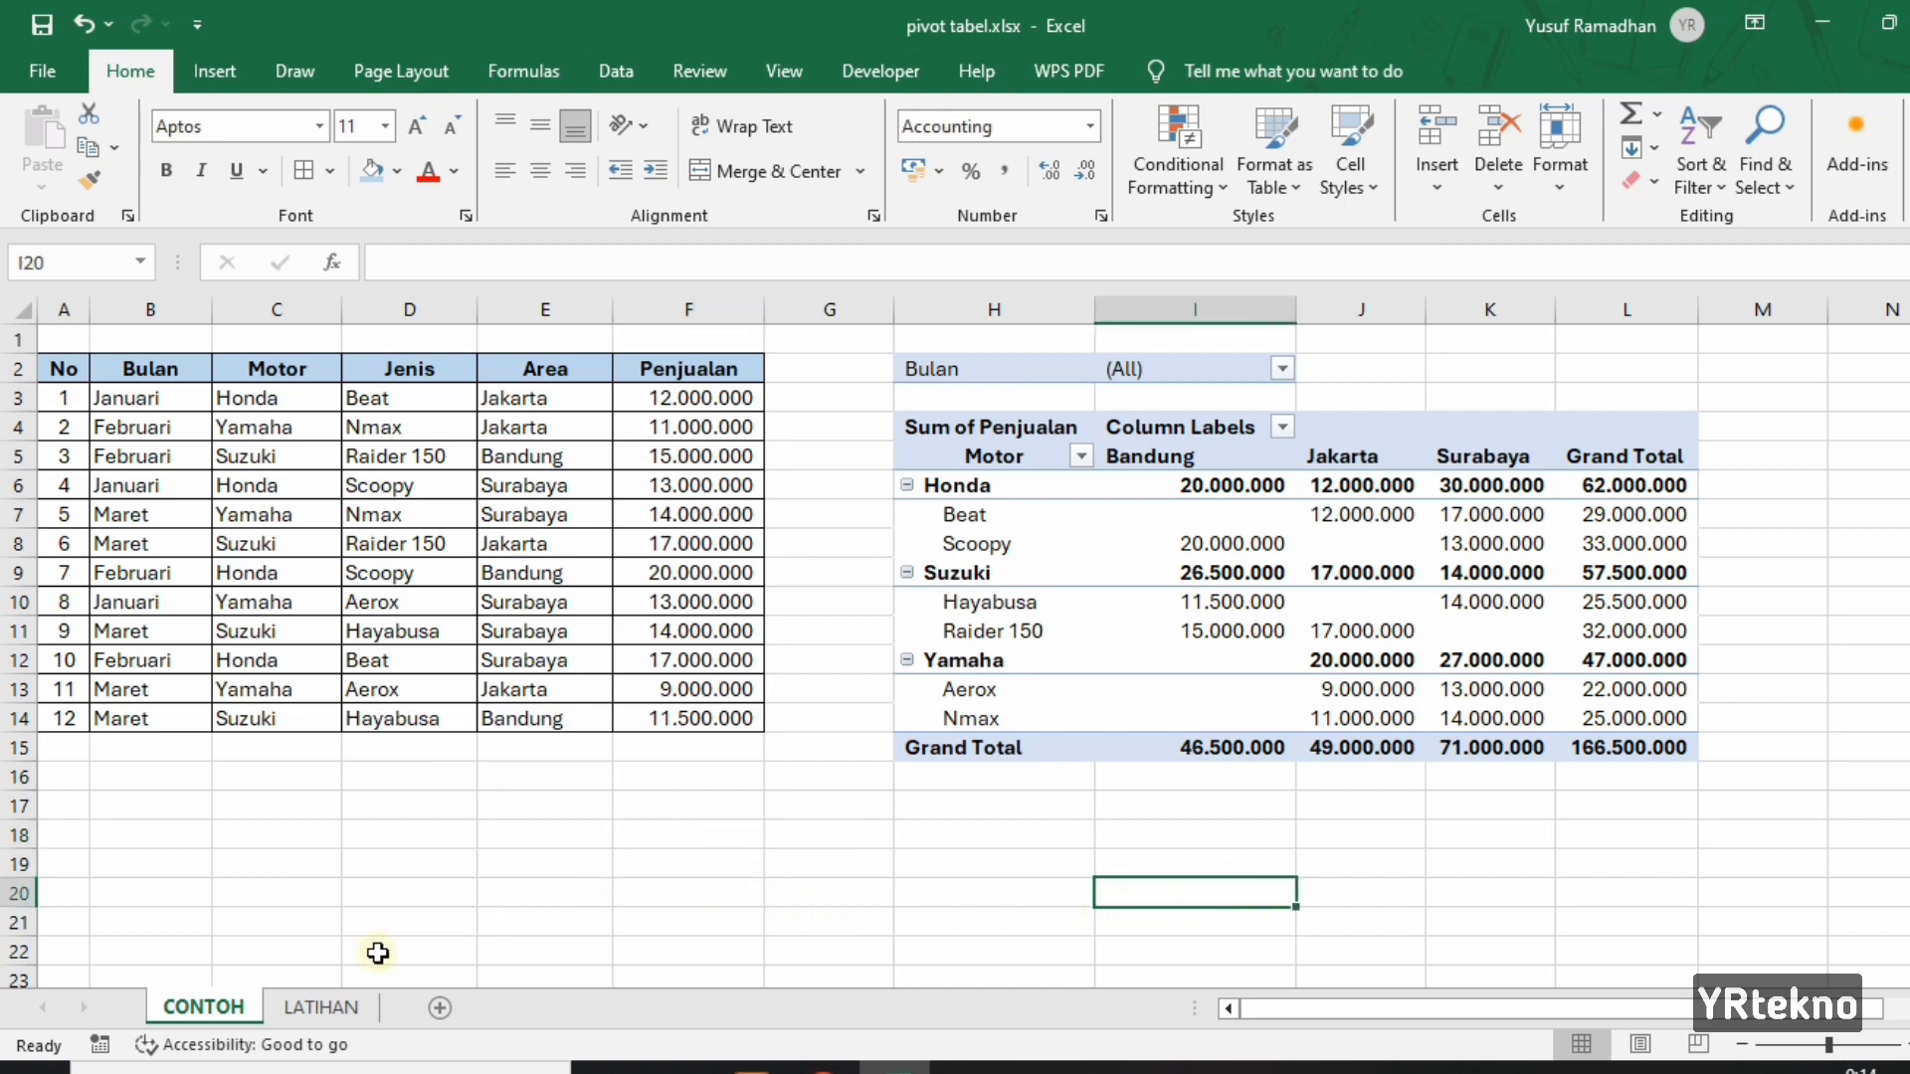
On the LATIHAN sheet, start a new PivotTable from the sales table in A2:F14.
{"action": "left_click", "coordinate": [334, 1009]}
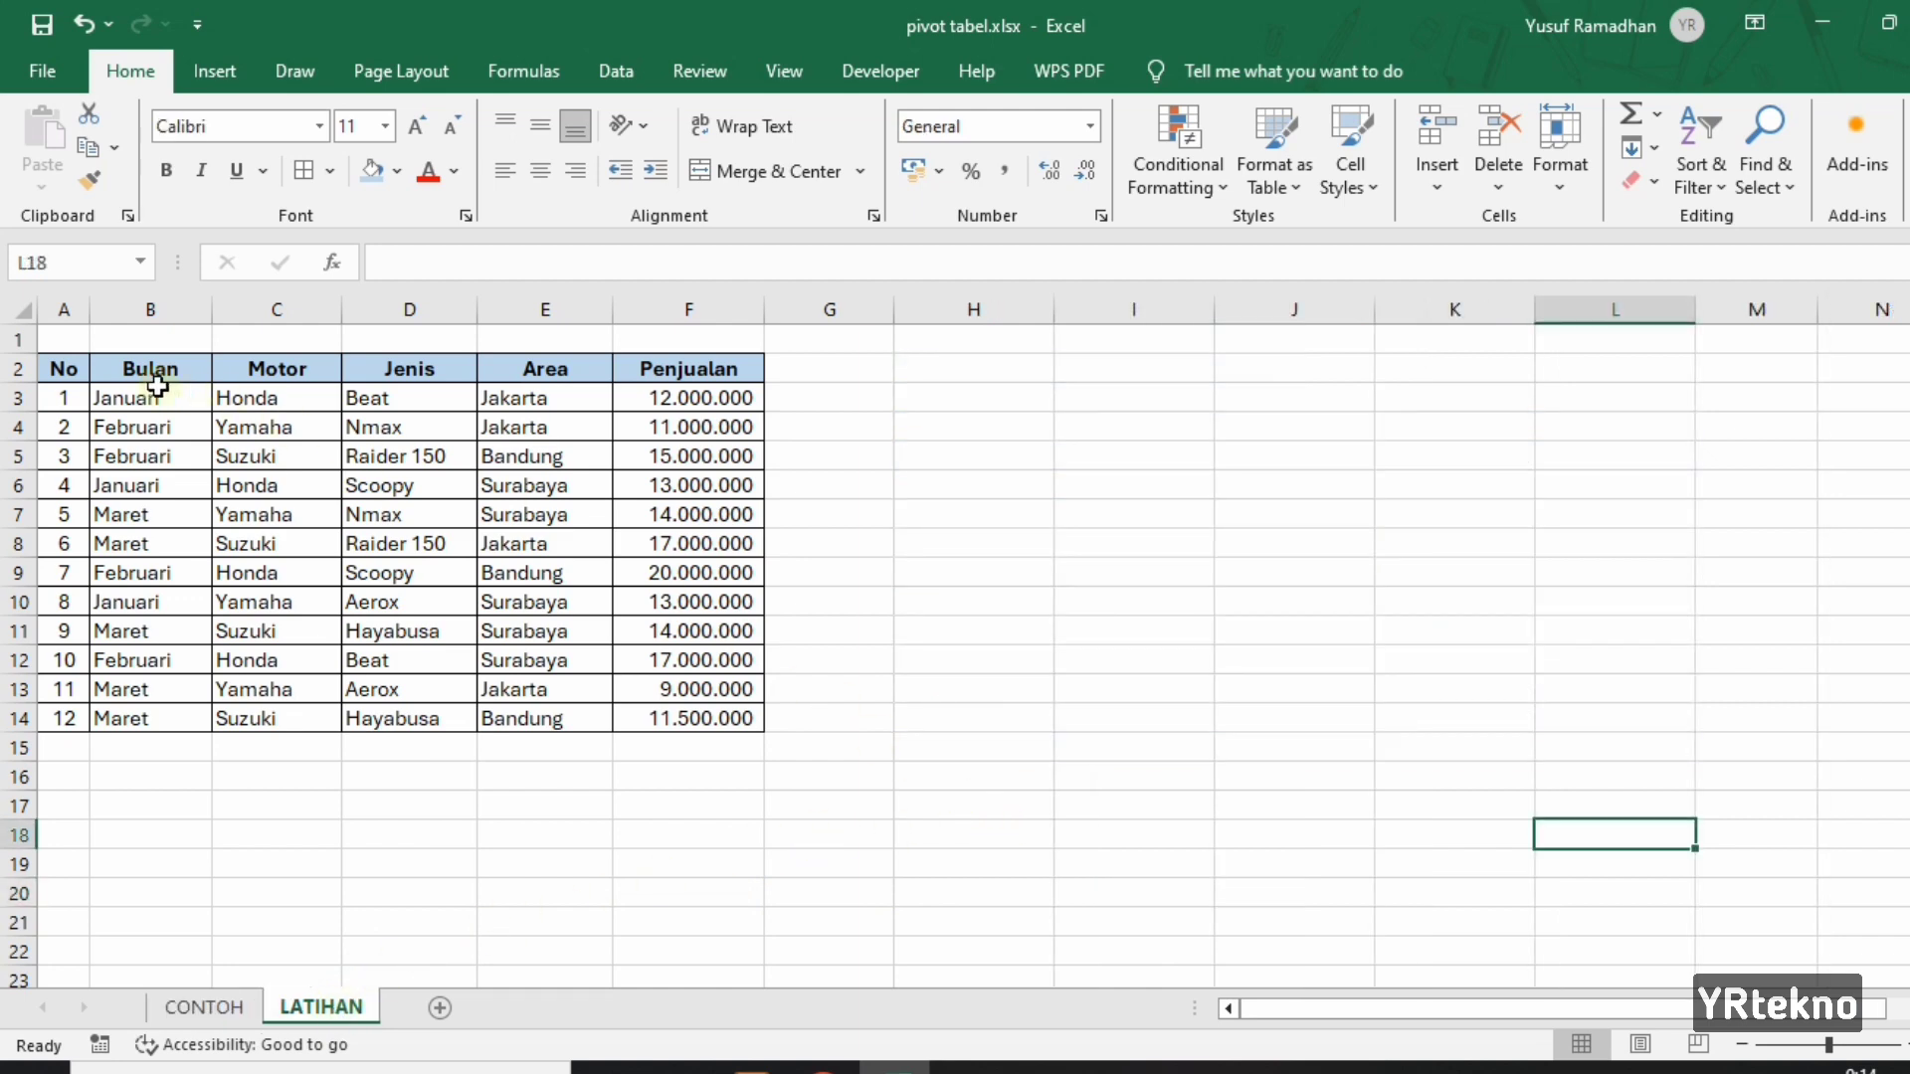
{"action": "left_click_drag", "start_coordinate": [49, 368], "coordinate": [695, 713]}
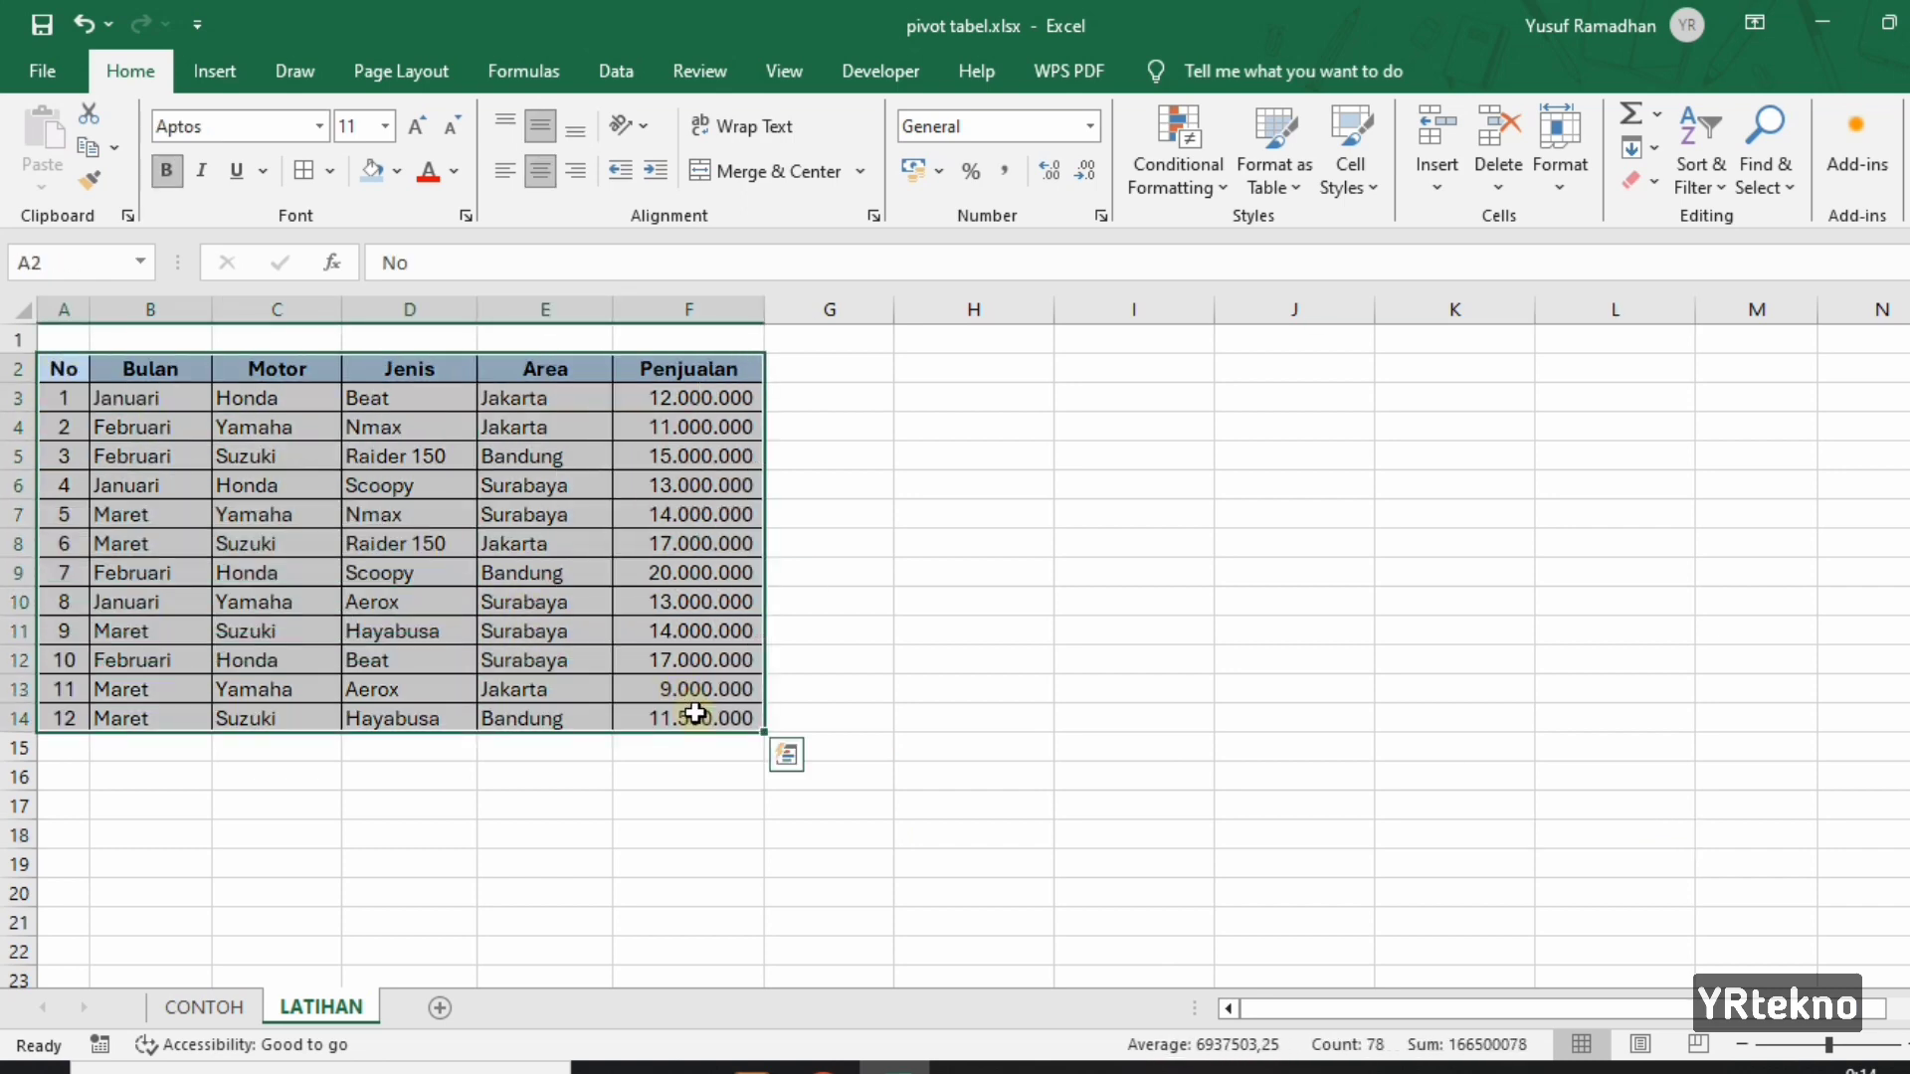
{"action": "left_click", "coordinate": [216, 64]}
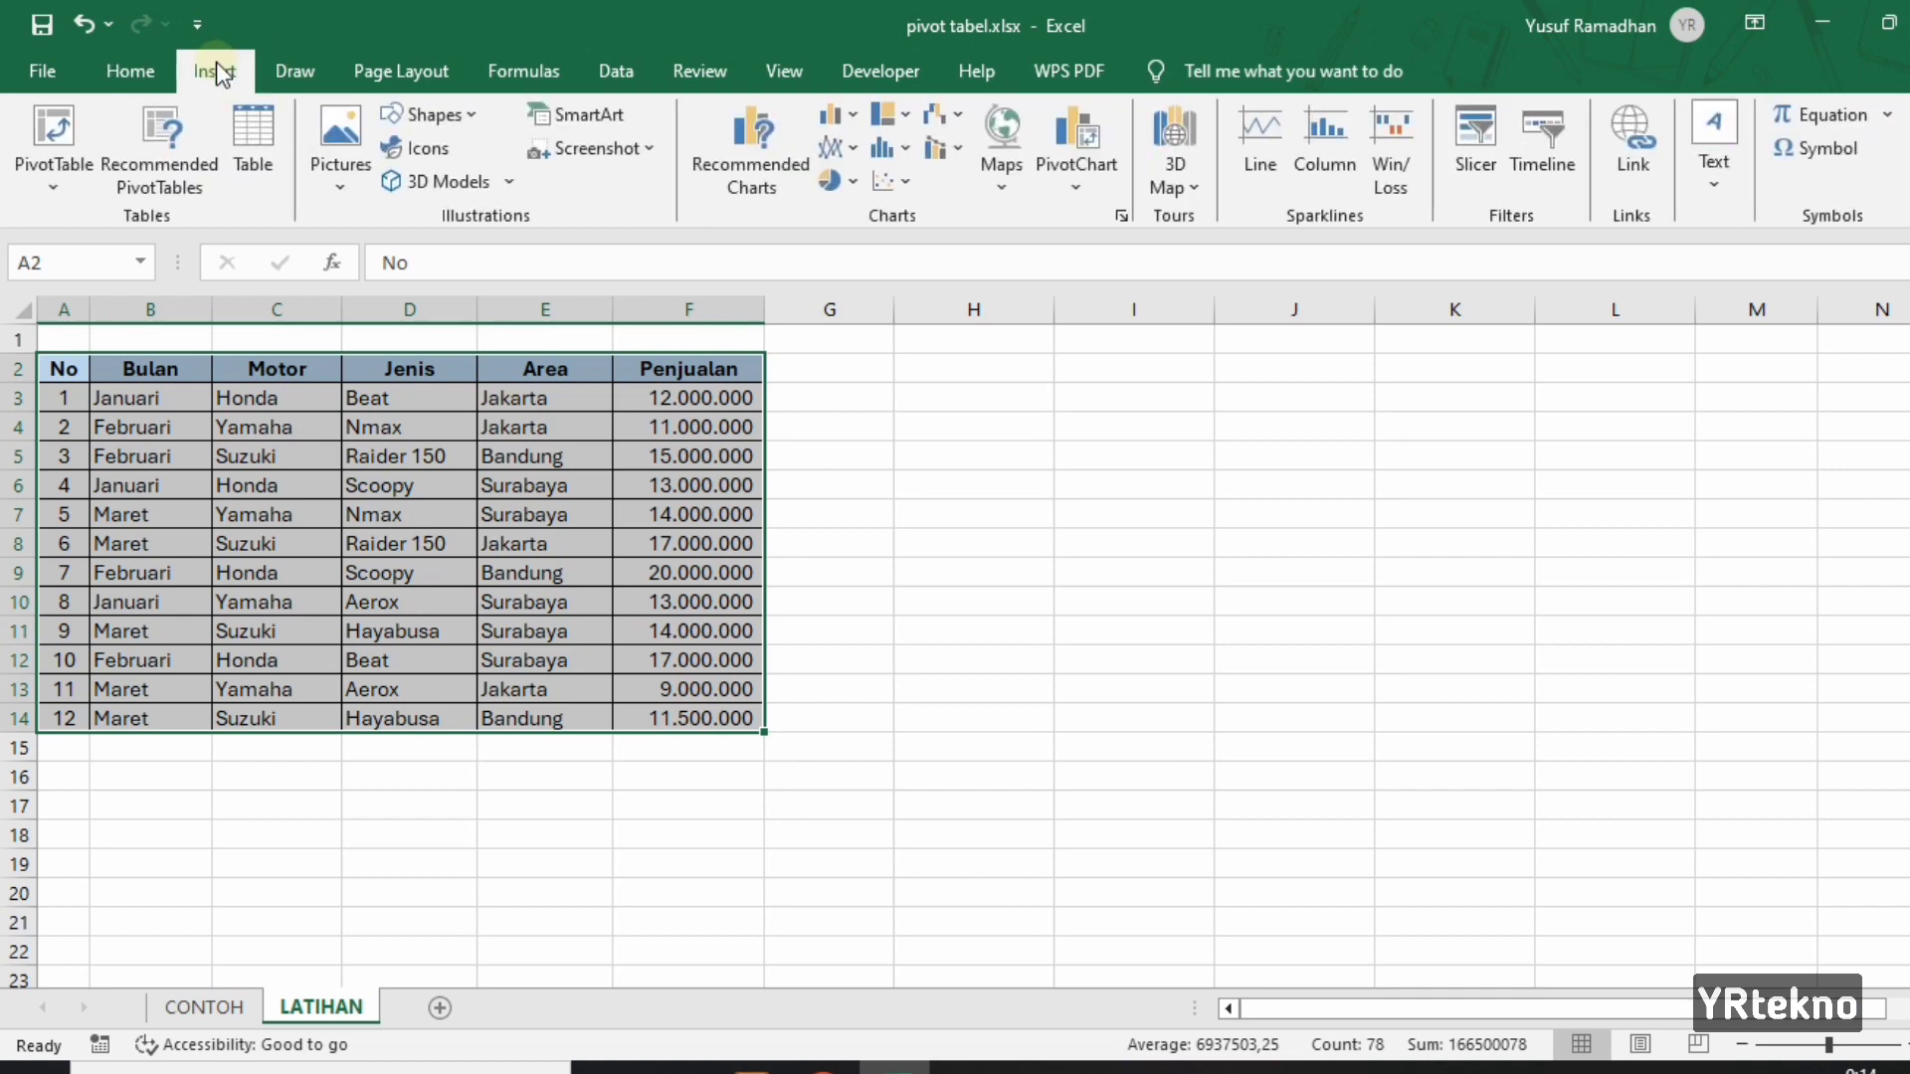
{"action": "left_click", "coordinate": [42, 130]}
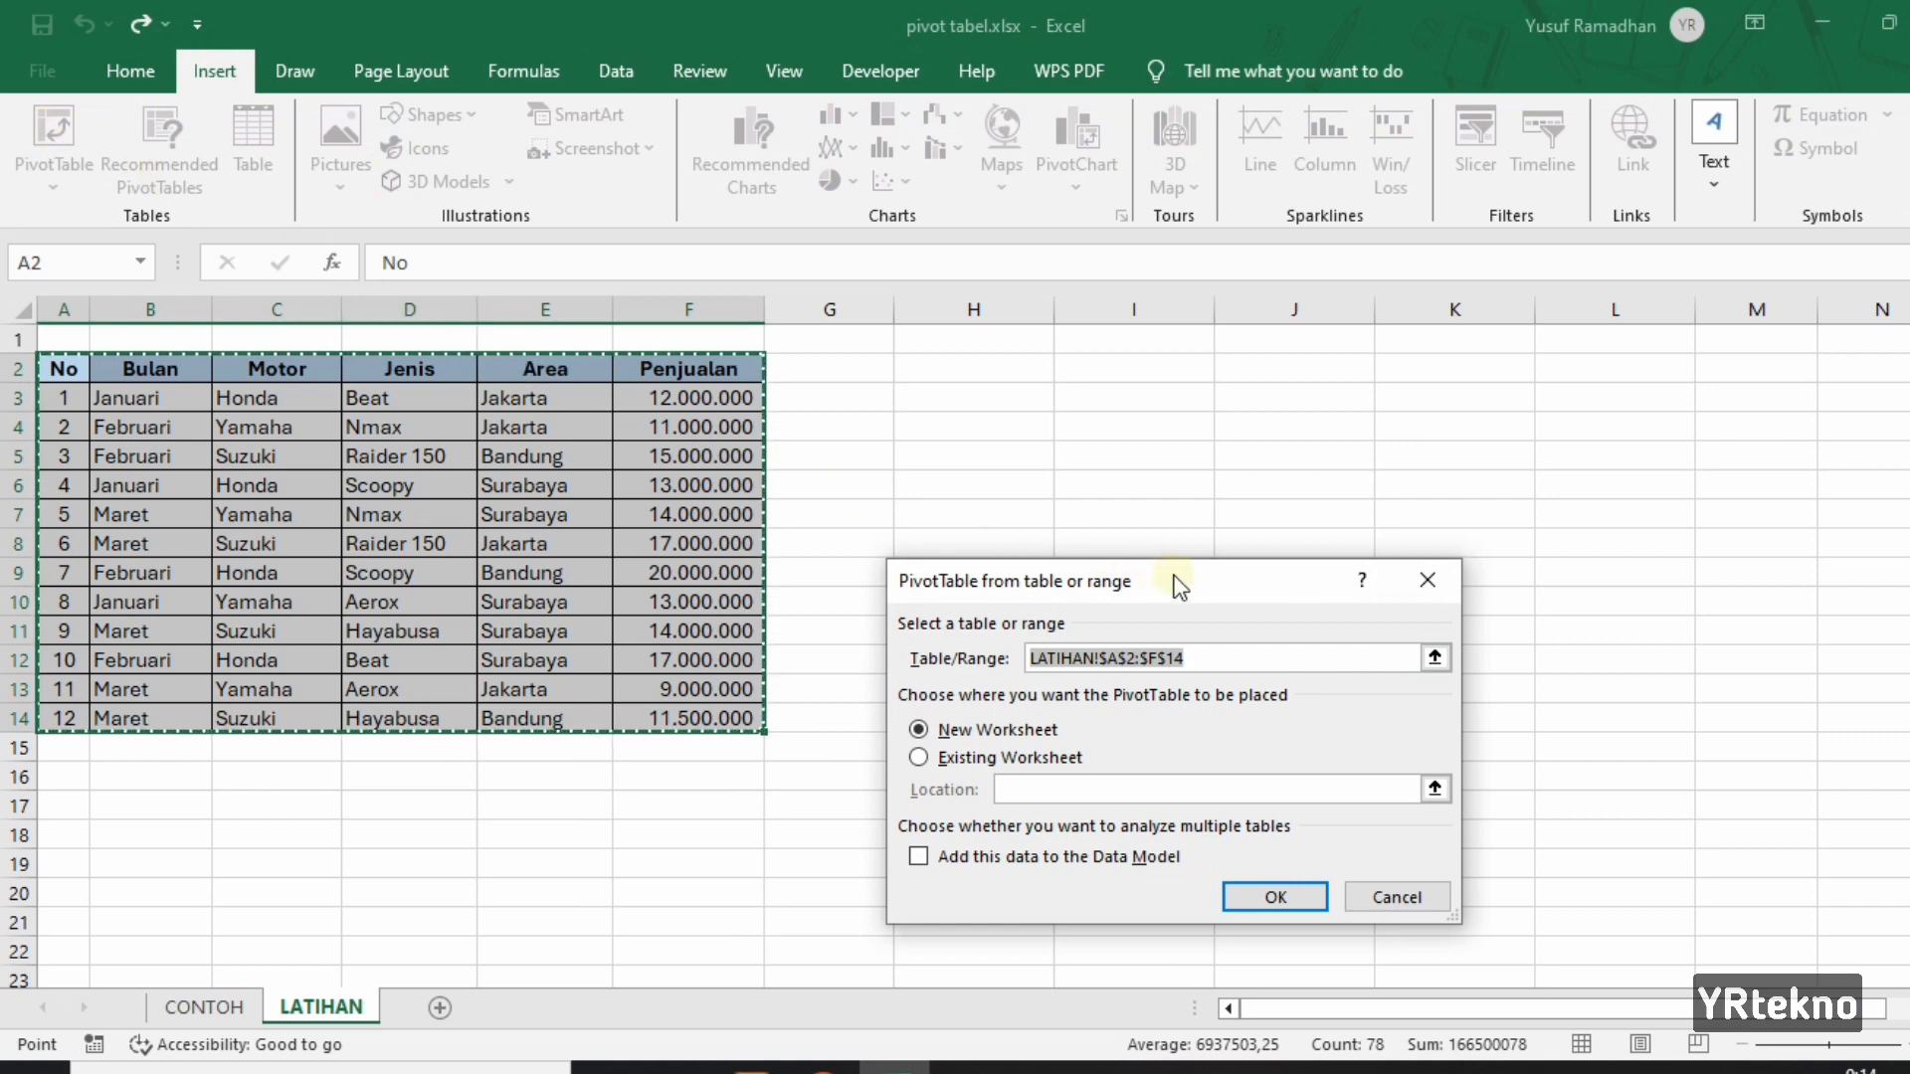
{"action": "left_click_drag", "start_coordinate": [1189, 580], "coordinate": [1133, 413]}
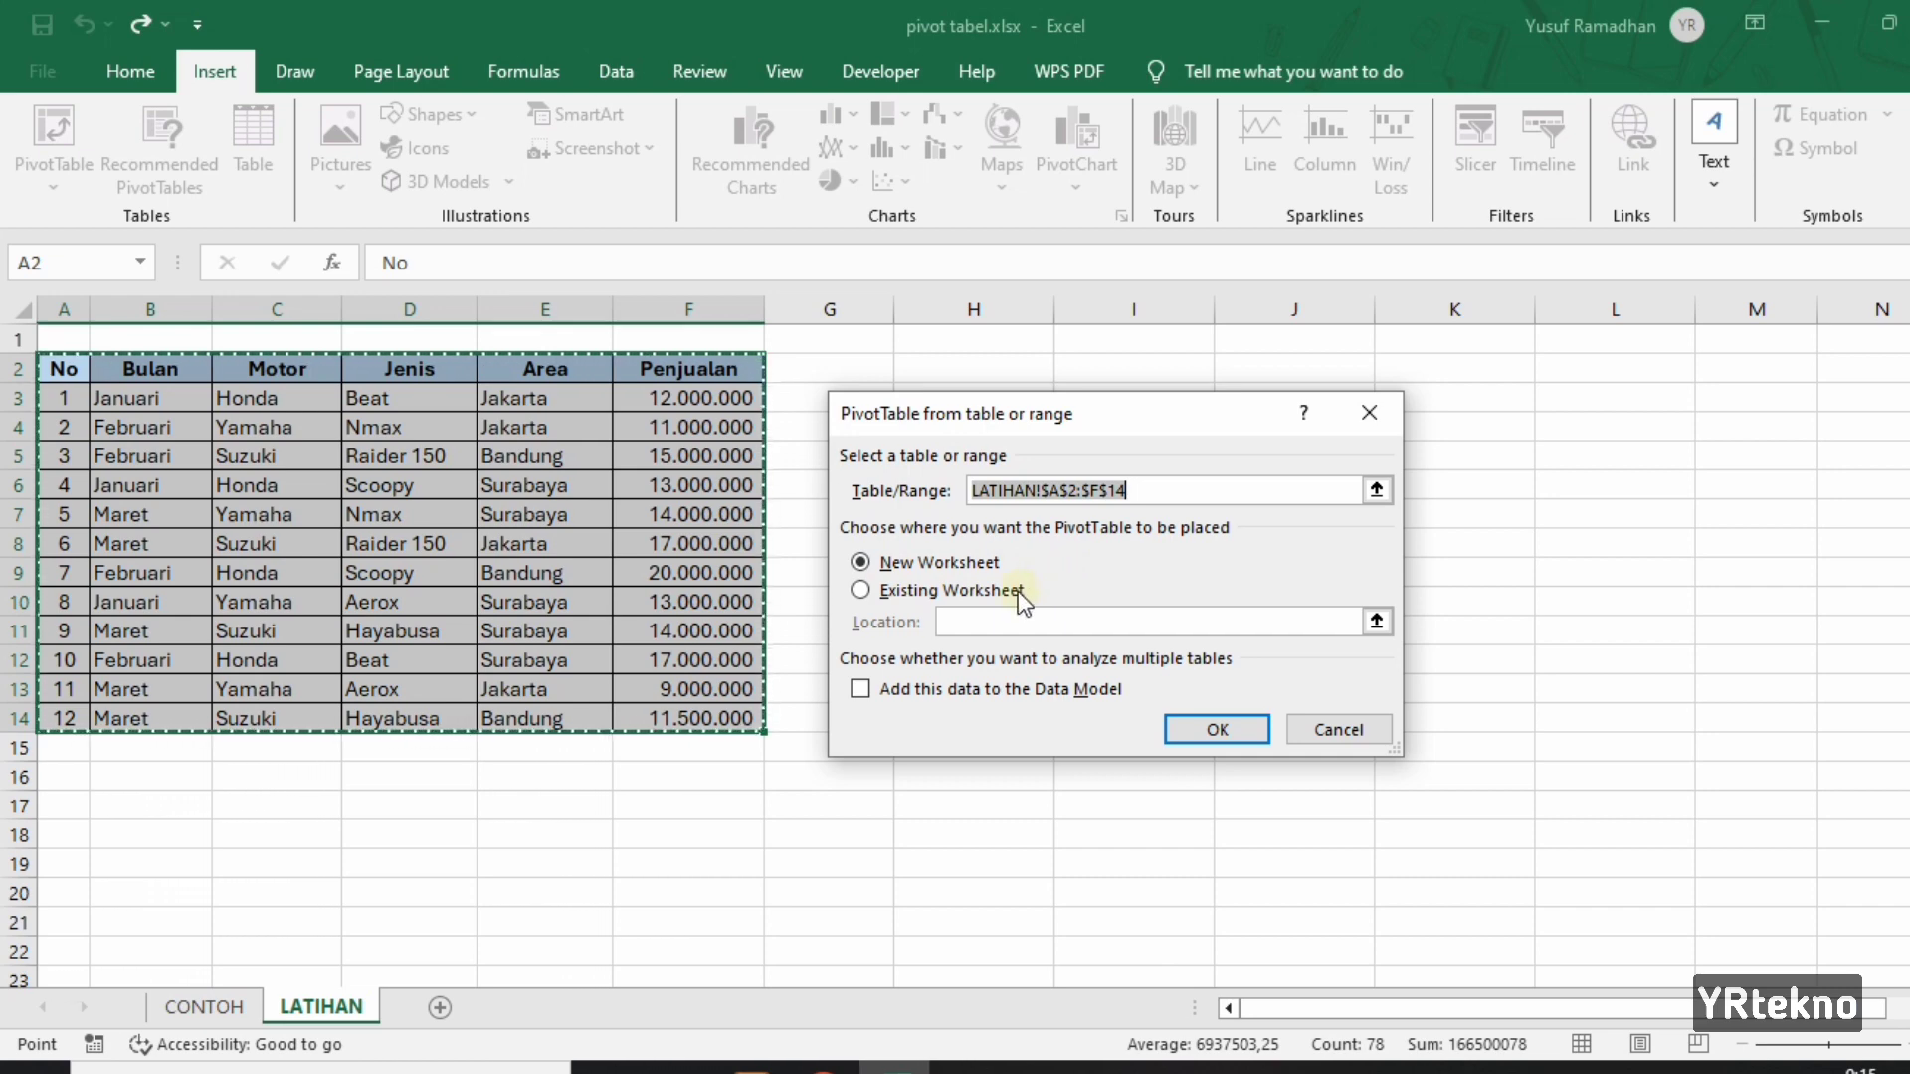
Place the PivotTable in the existing worksheet at cell H4 of LATIHAN and create it.
{"action": "left_click", "coordinate": [868, 593]}
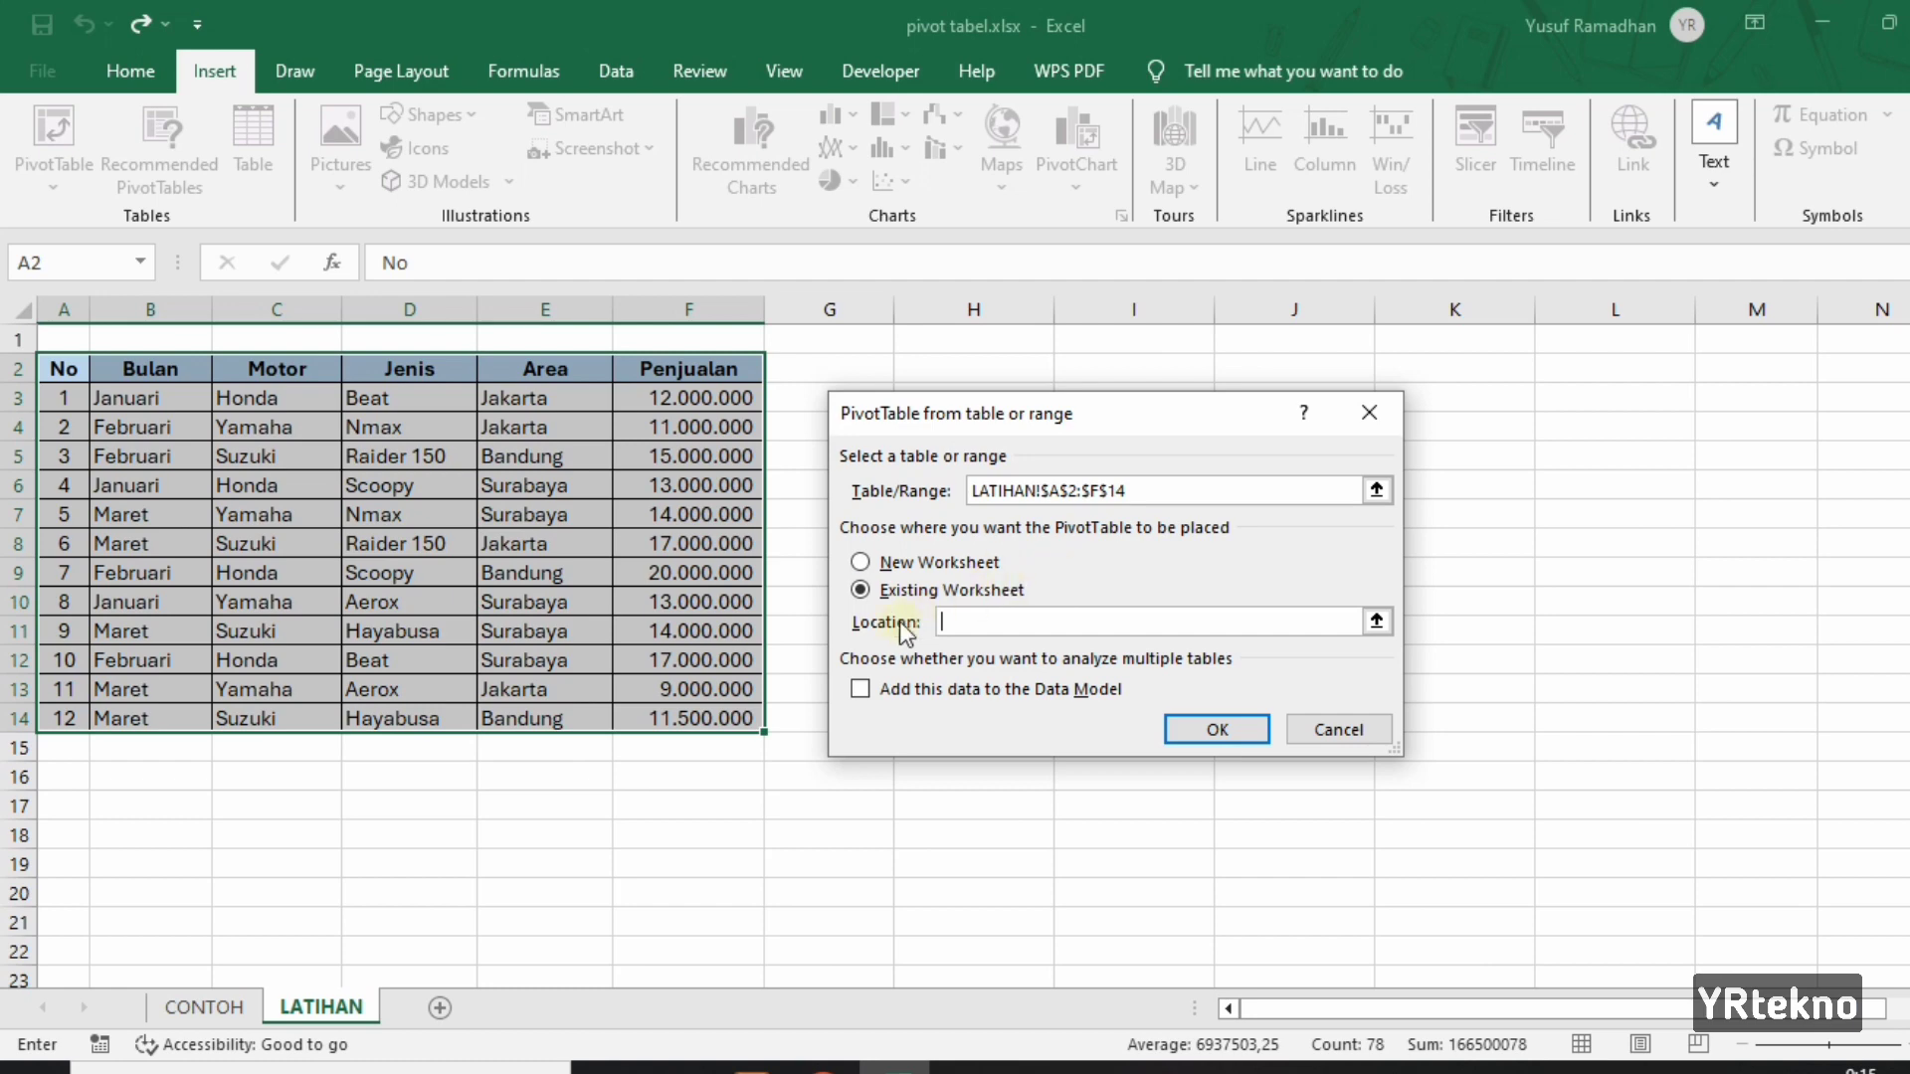
{"action": "left_click", "coordinate": [1376, 622]}
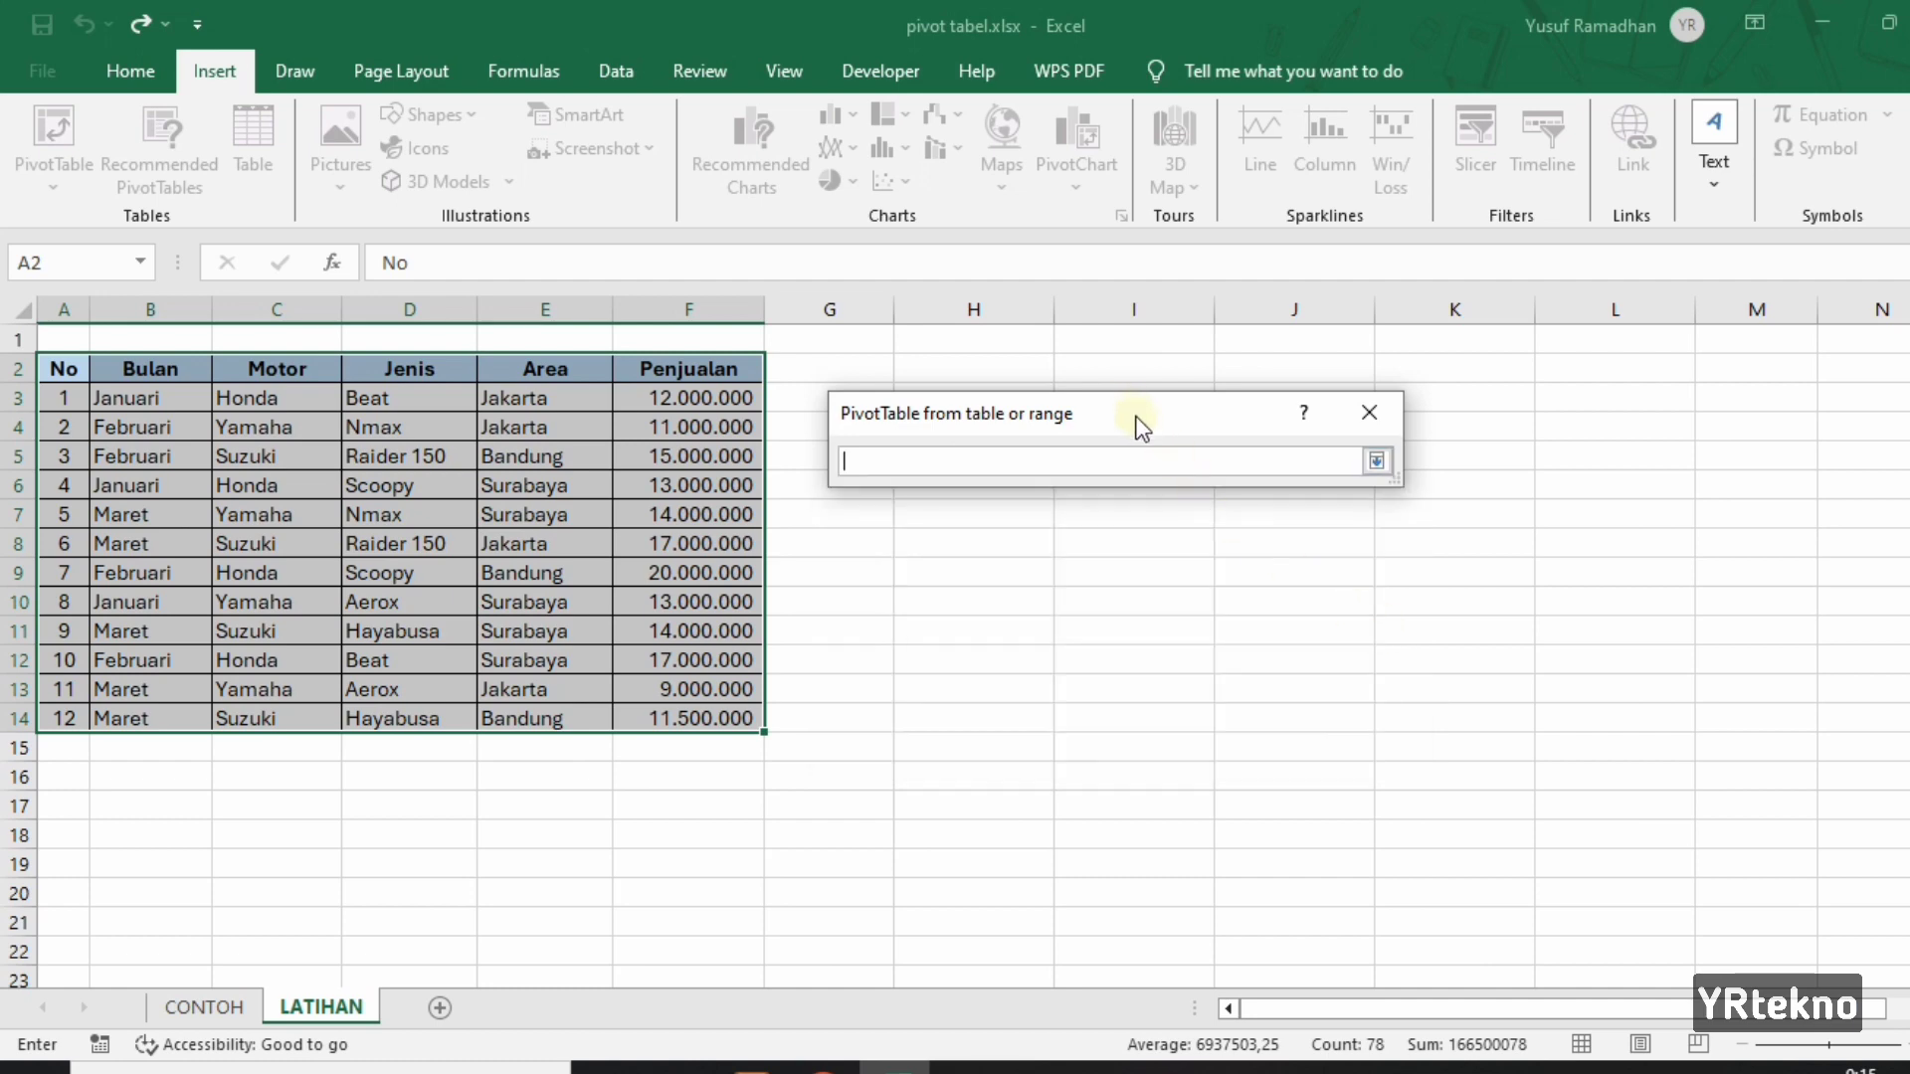
{"action": "left_click_drag", "start_coordinate": [1141, 428], "coordinate": [1434, 712]}
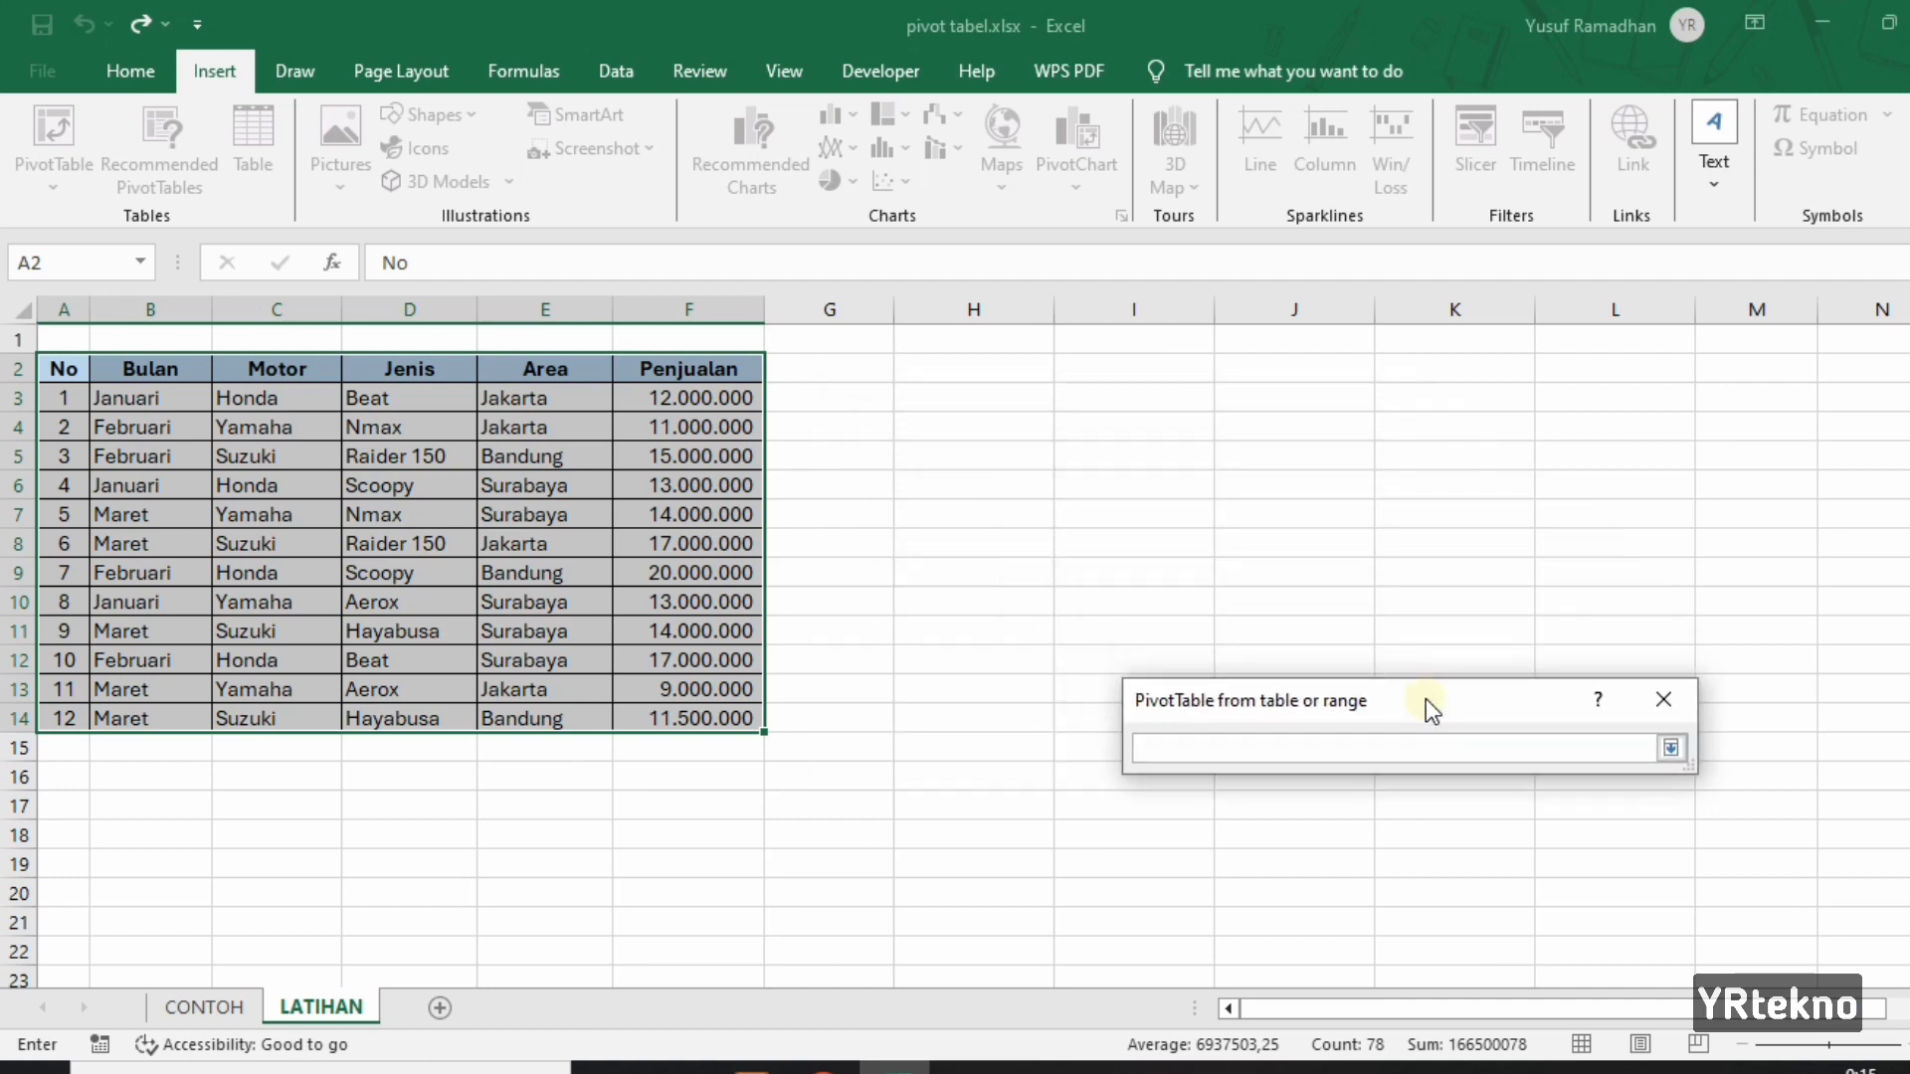
{"action": "left_click", "coordinate": [958, 427]}
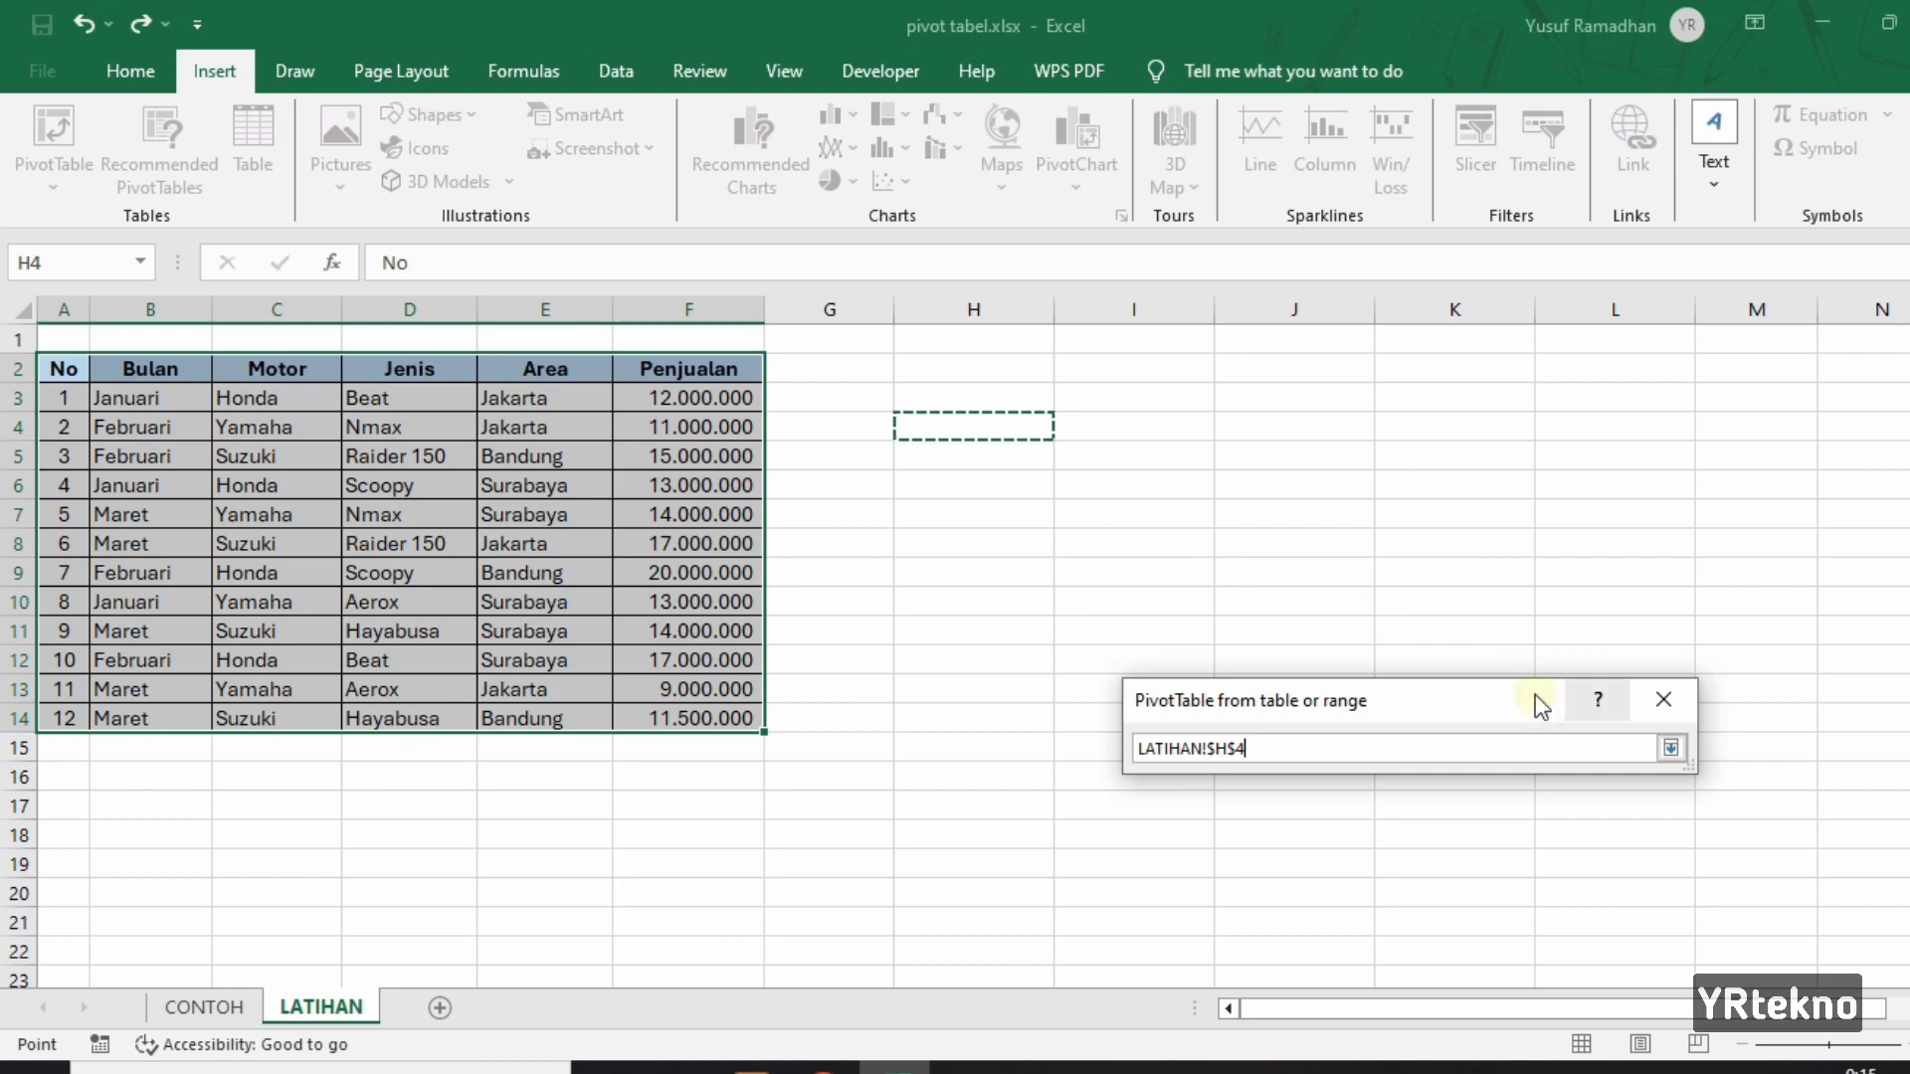
{"action": "left_click", "coordinate": [1672, 750]}
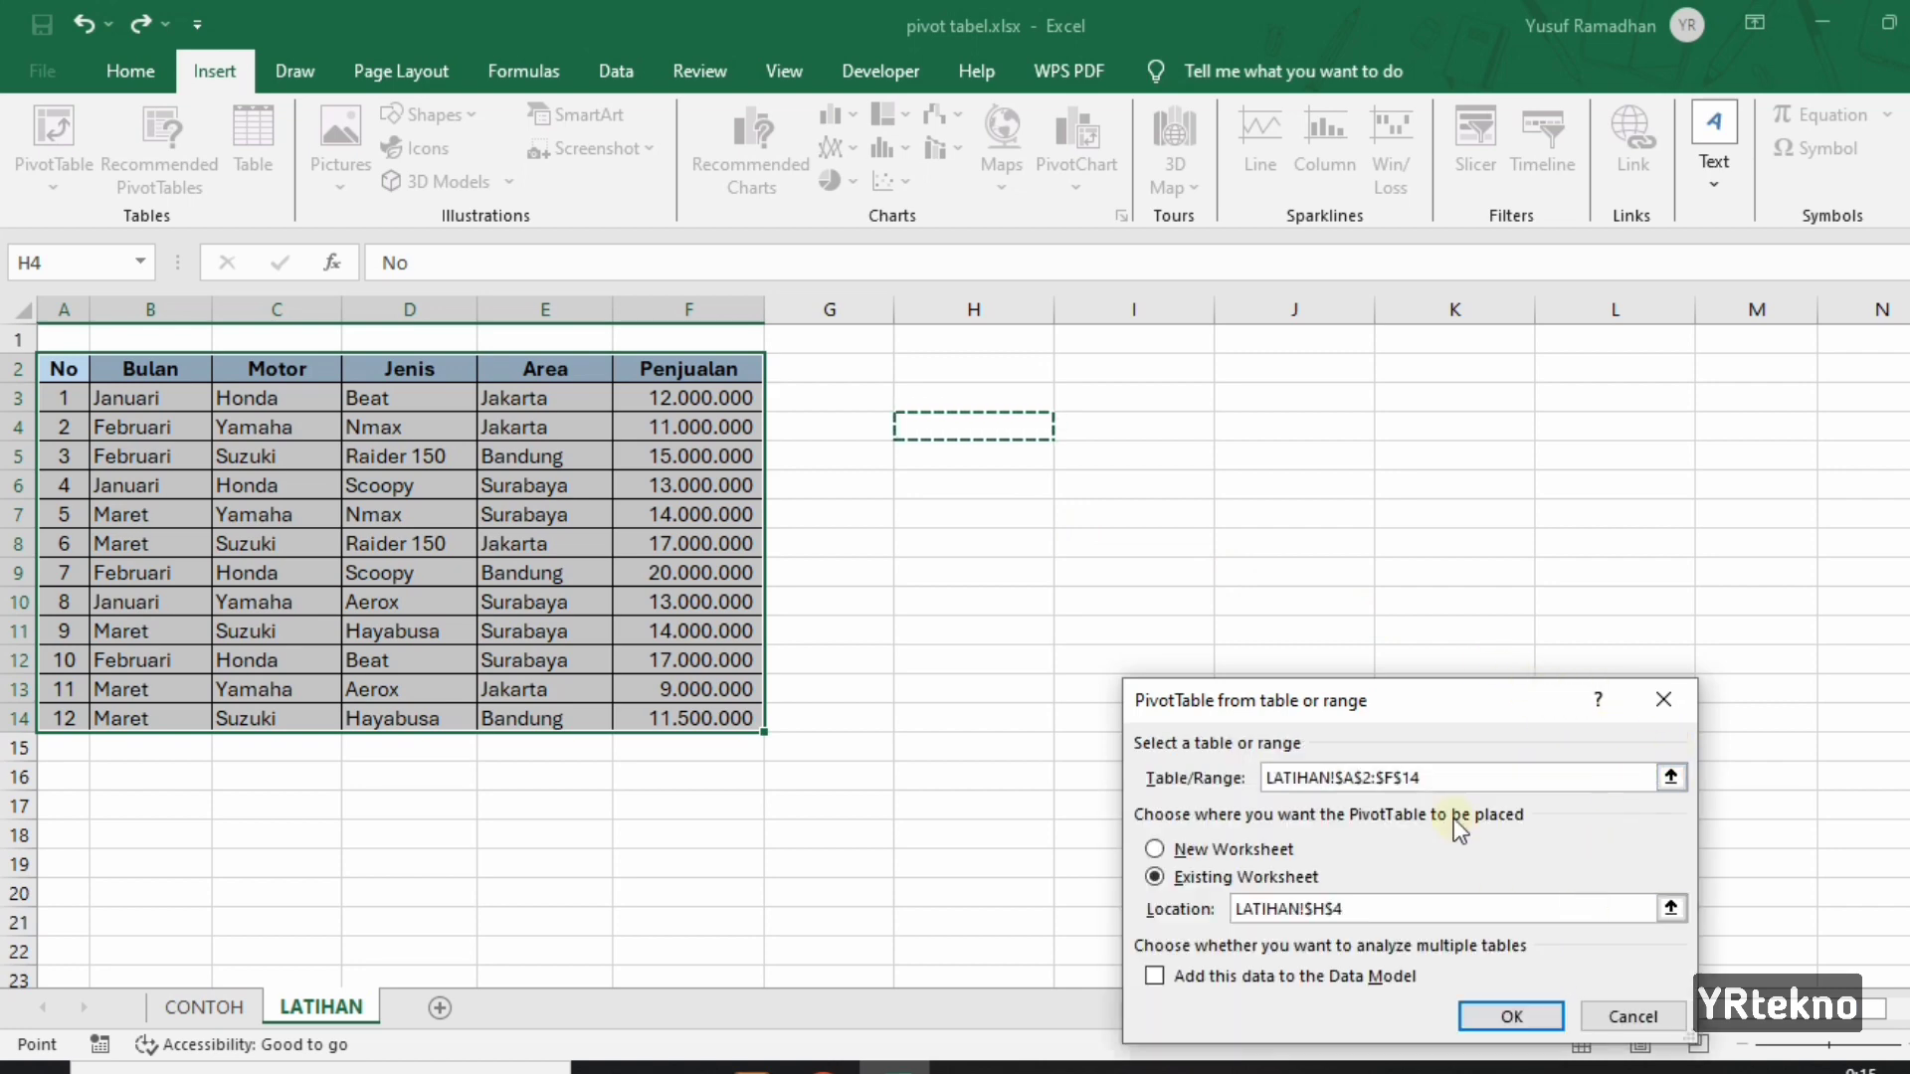
{"action": "left_click_drag", "start_coordinate": [1434, 709], "coordinate": [1298, 487]}
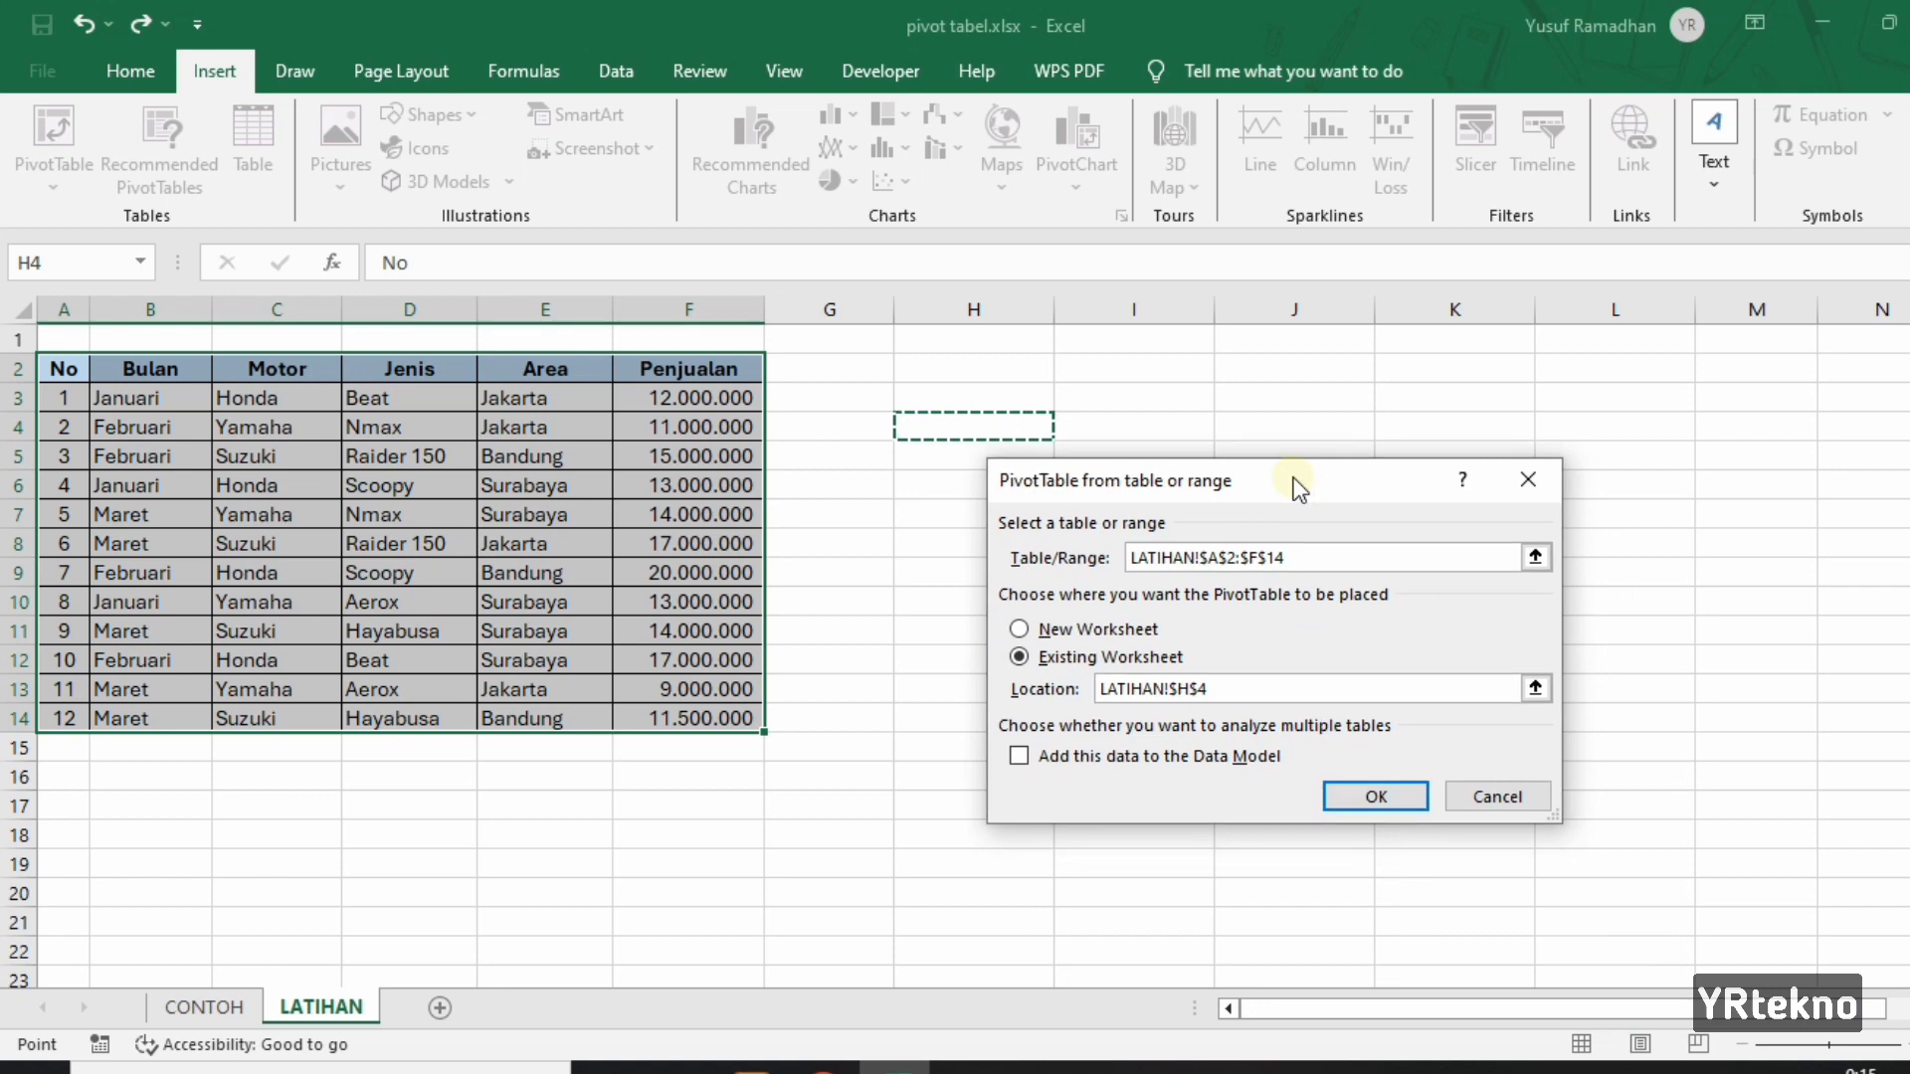
{"action": "left_click", "coordinate": [1397, 796]}
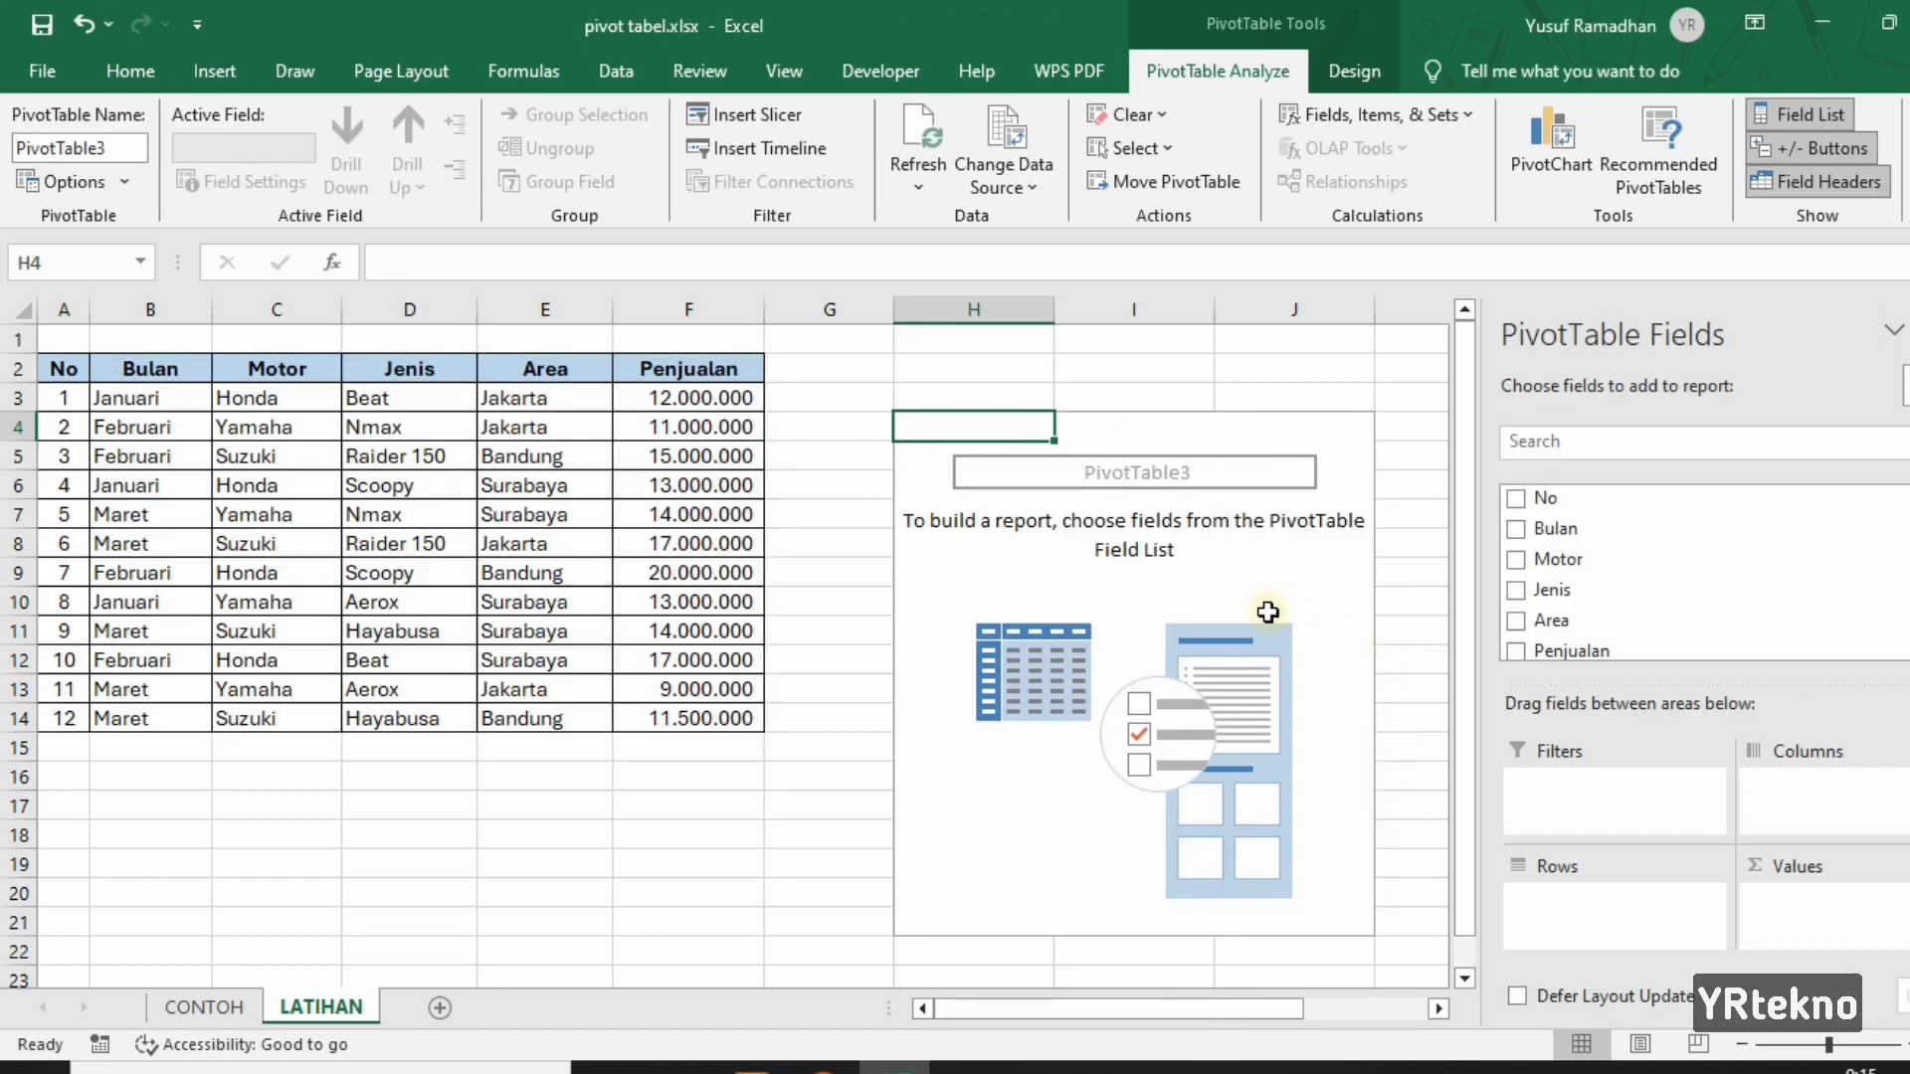
Add the Motor field to the PivotTable's rows, with Jenis nested beneath it.
{"action": "scroll", "coordinate": [1713, 554], "scroll_direction": "down", "scroll_amount": 2}
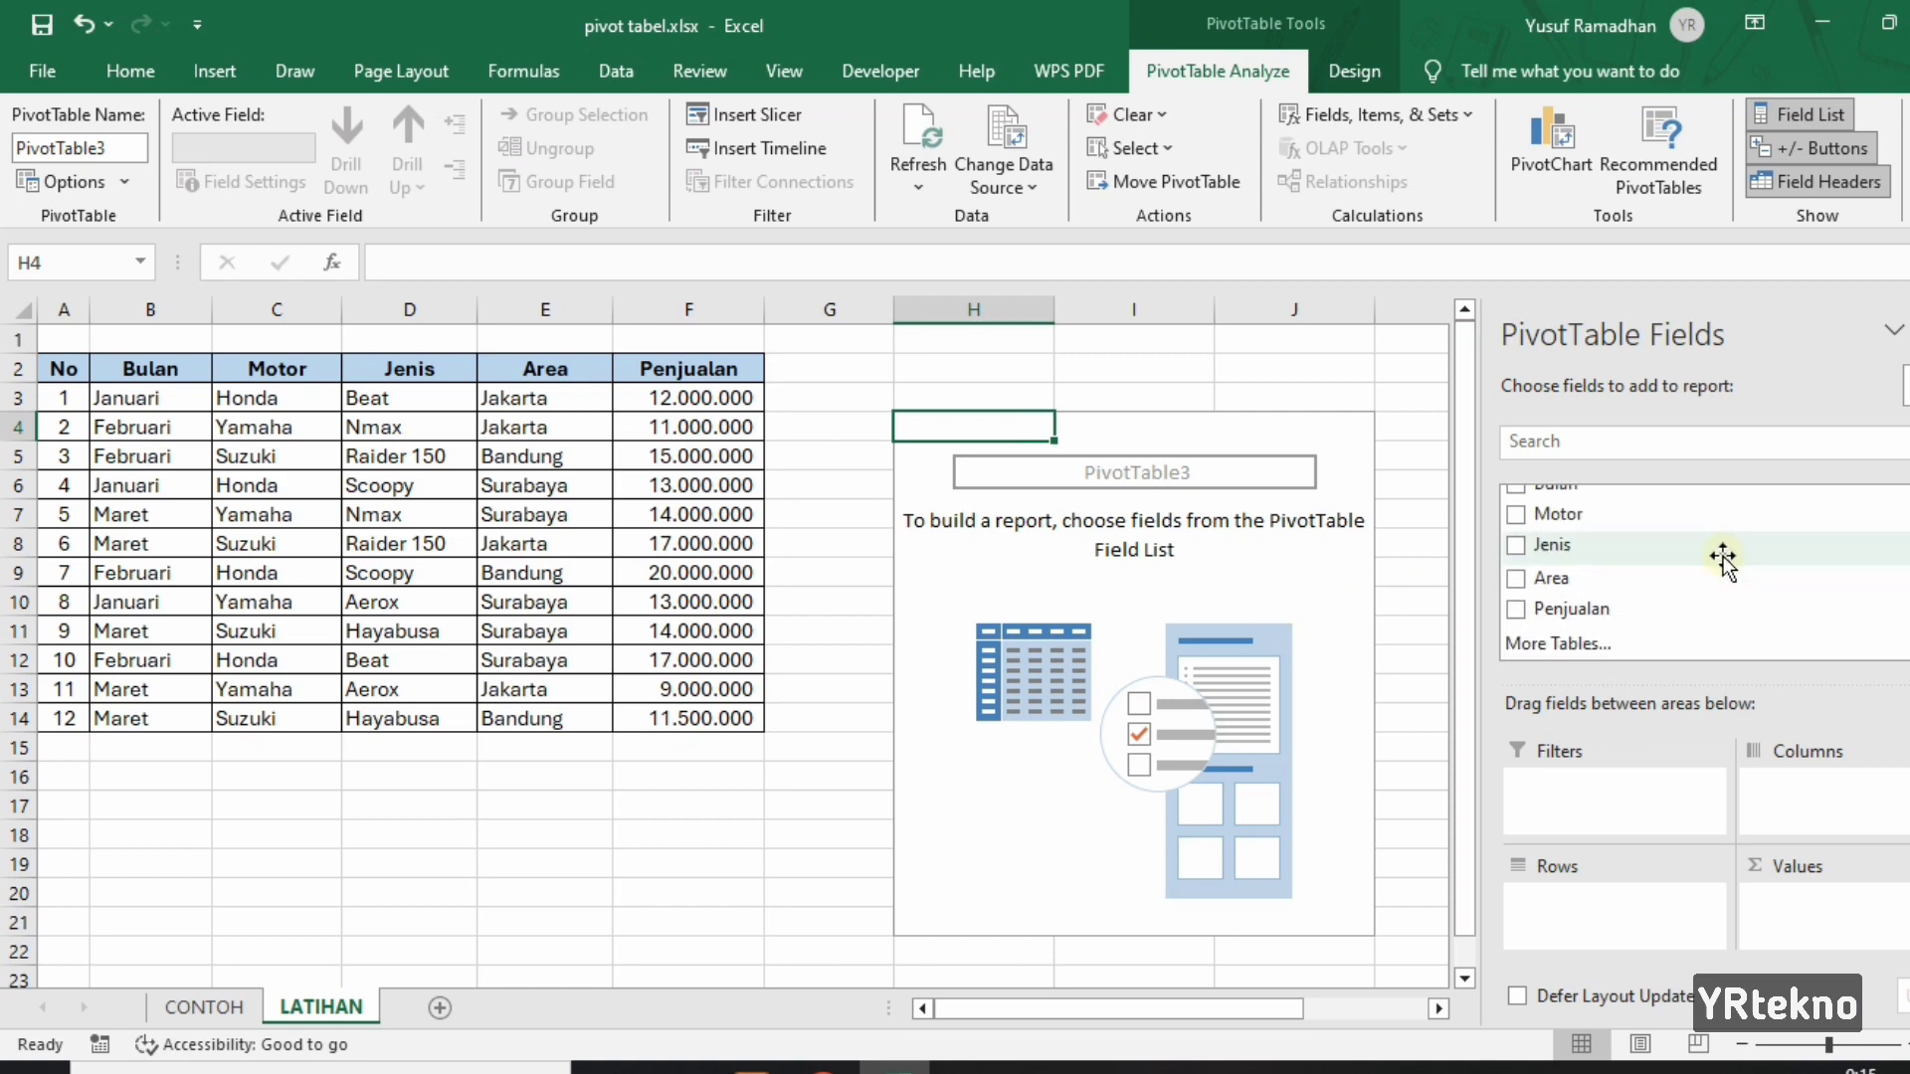
{"action": "scroll", "coordinate": [1723, 555], "scroll_direction": "up", "scroll_amount": 2}
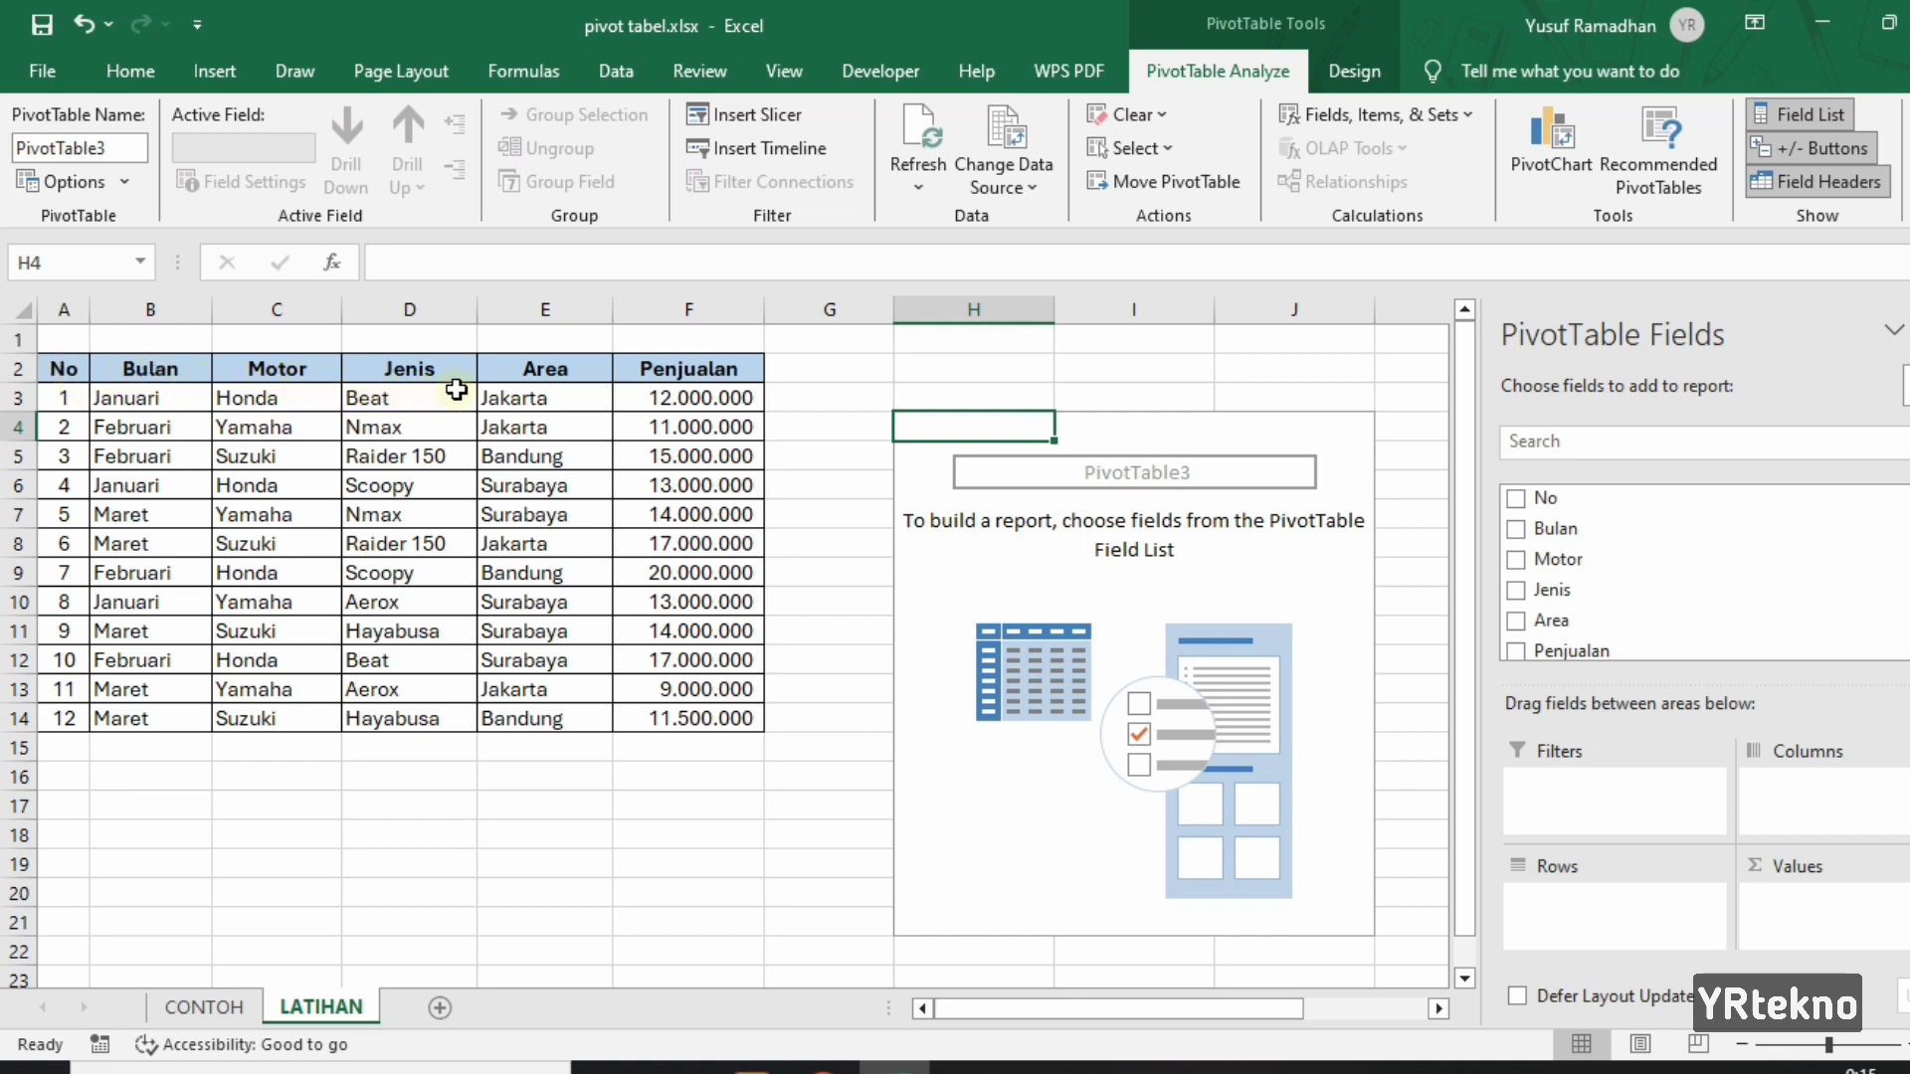
{"action": "scroll", "coordinate": [1703, 596], "scroll_direction": "down", "scroll_amount": 2}
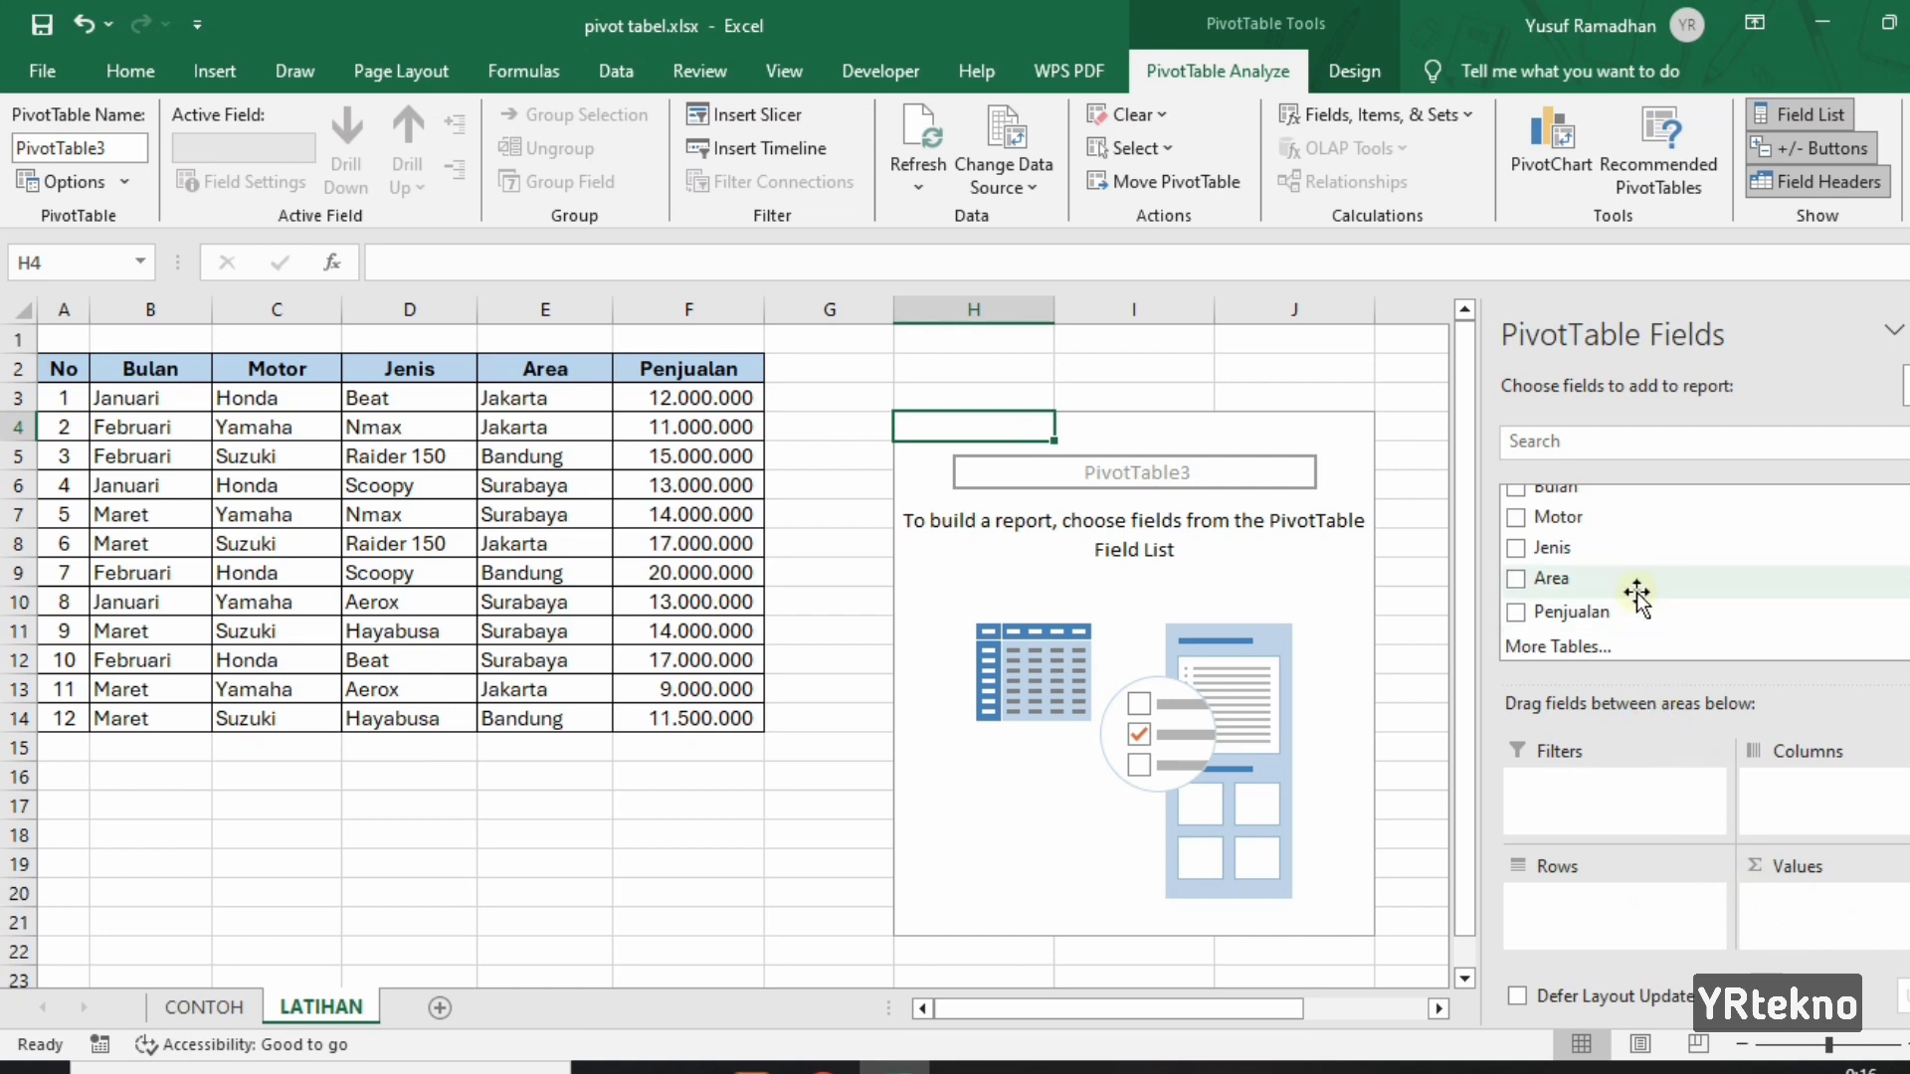
{"action": "scroll", "coordinate": [1648, 593], "scroll_direction": "up", "scroll_amount": 1}
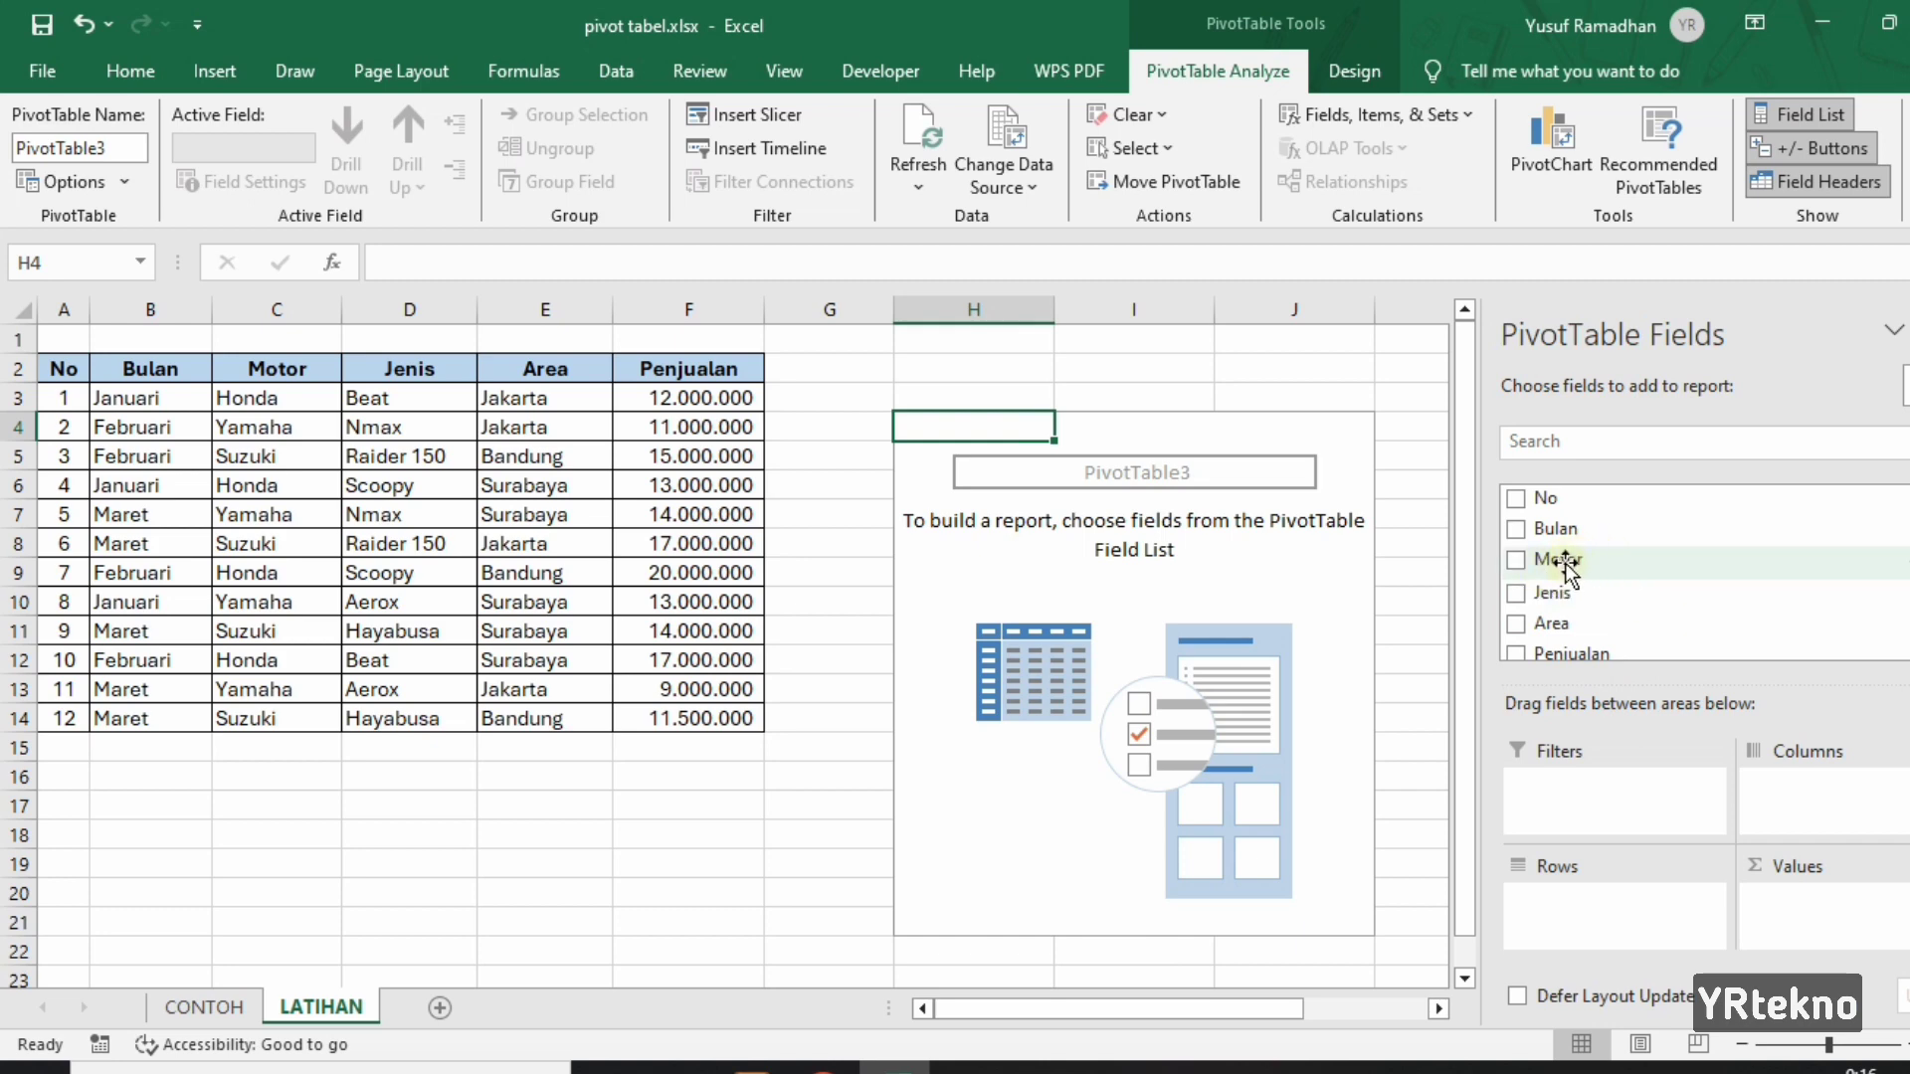
{"action": "left_click", "coordinate": [1606, 917]}
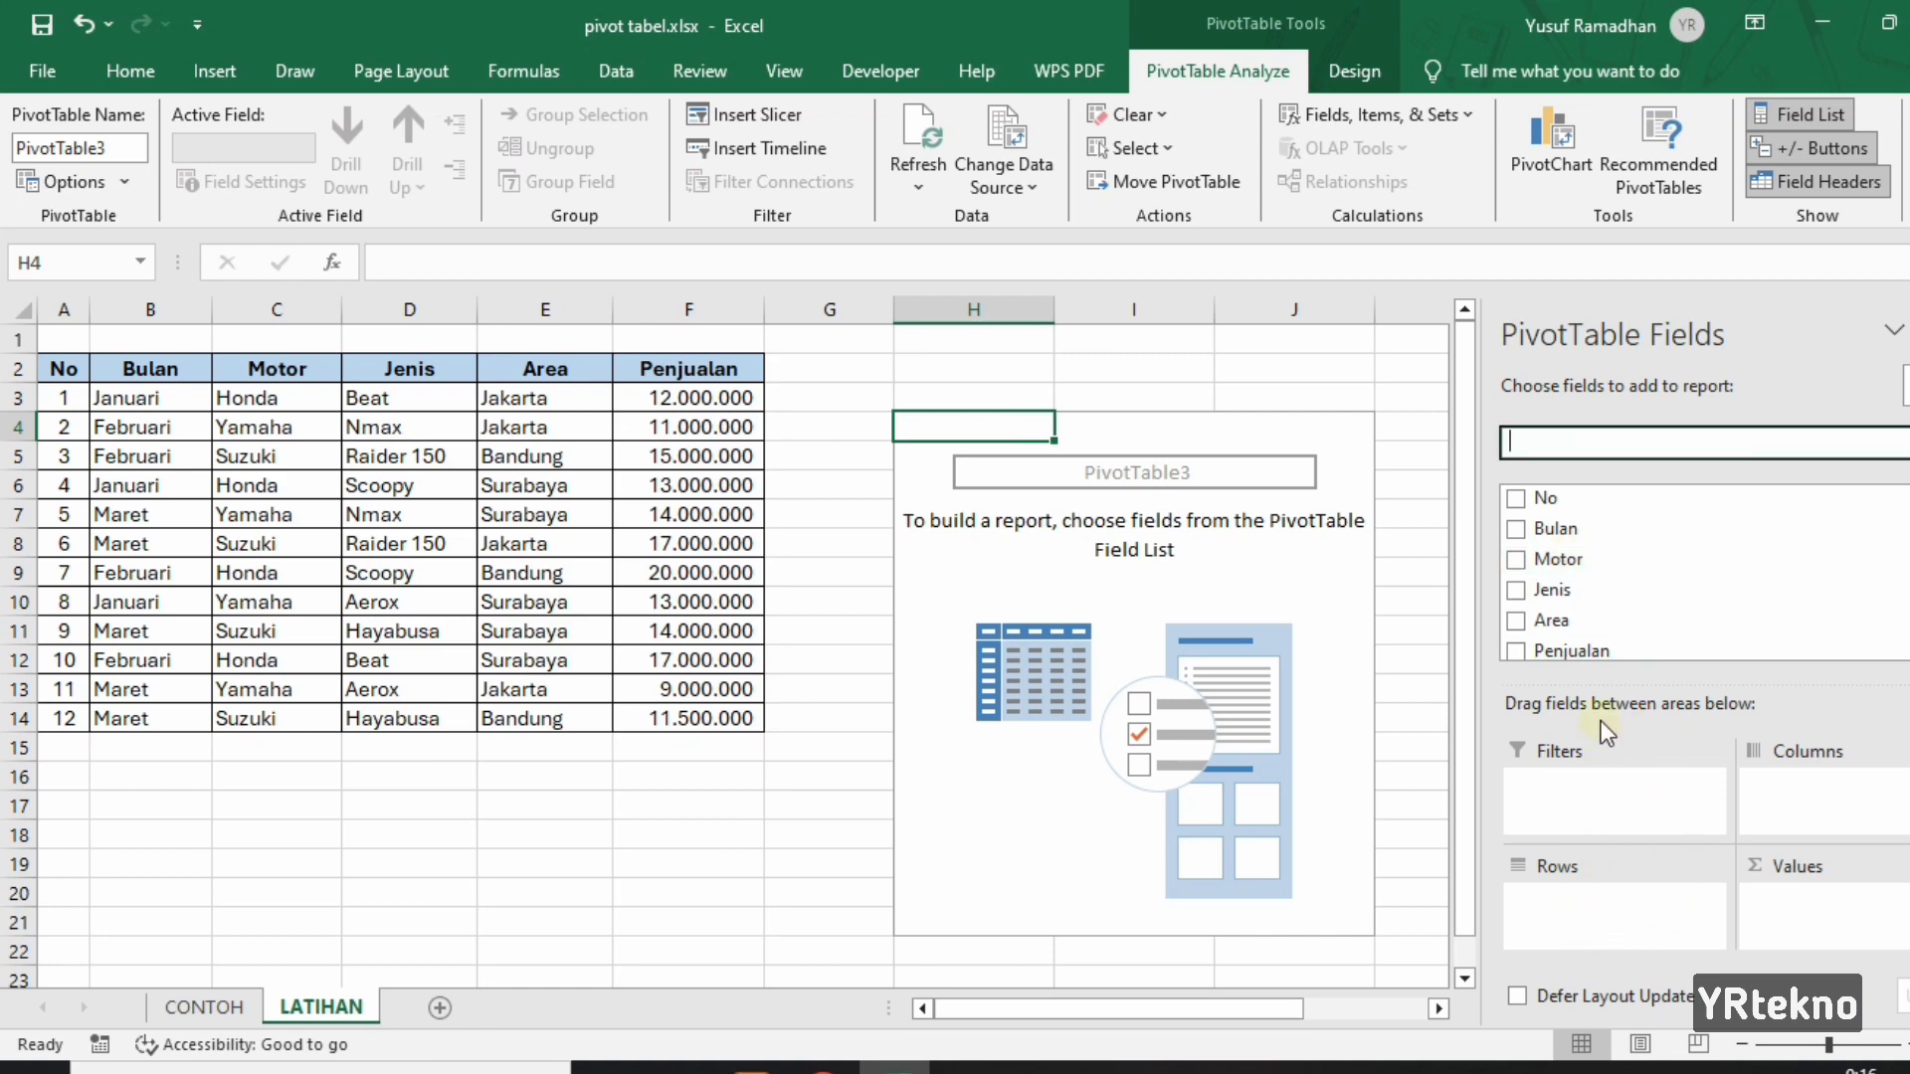
{"action": "left_click", "coordinate": [1516, 559]}
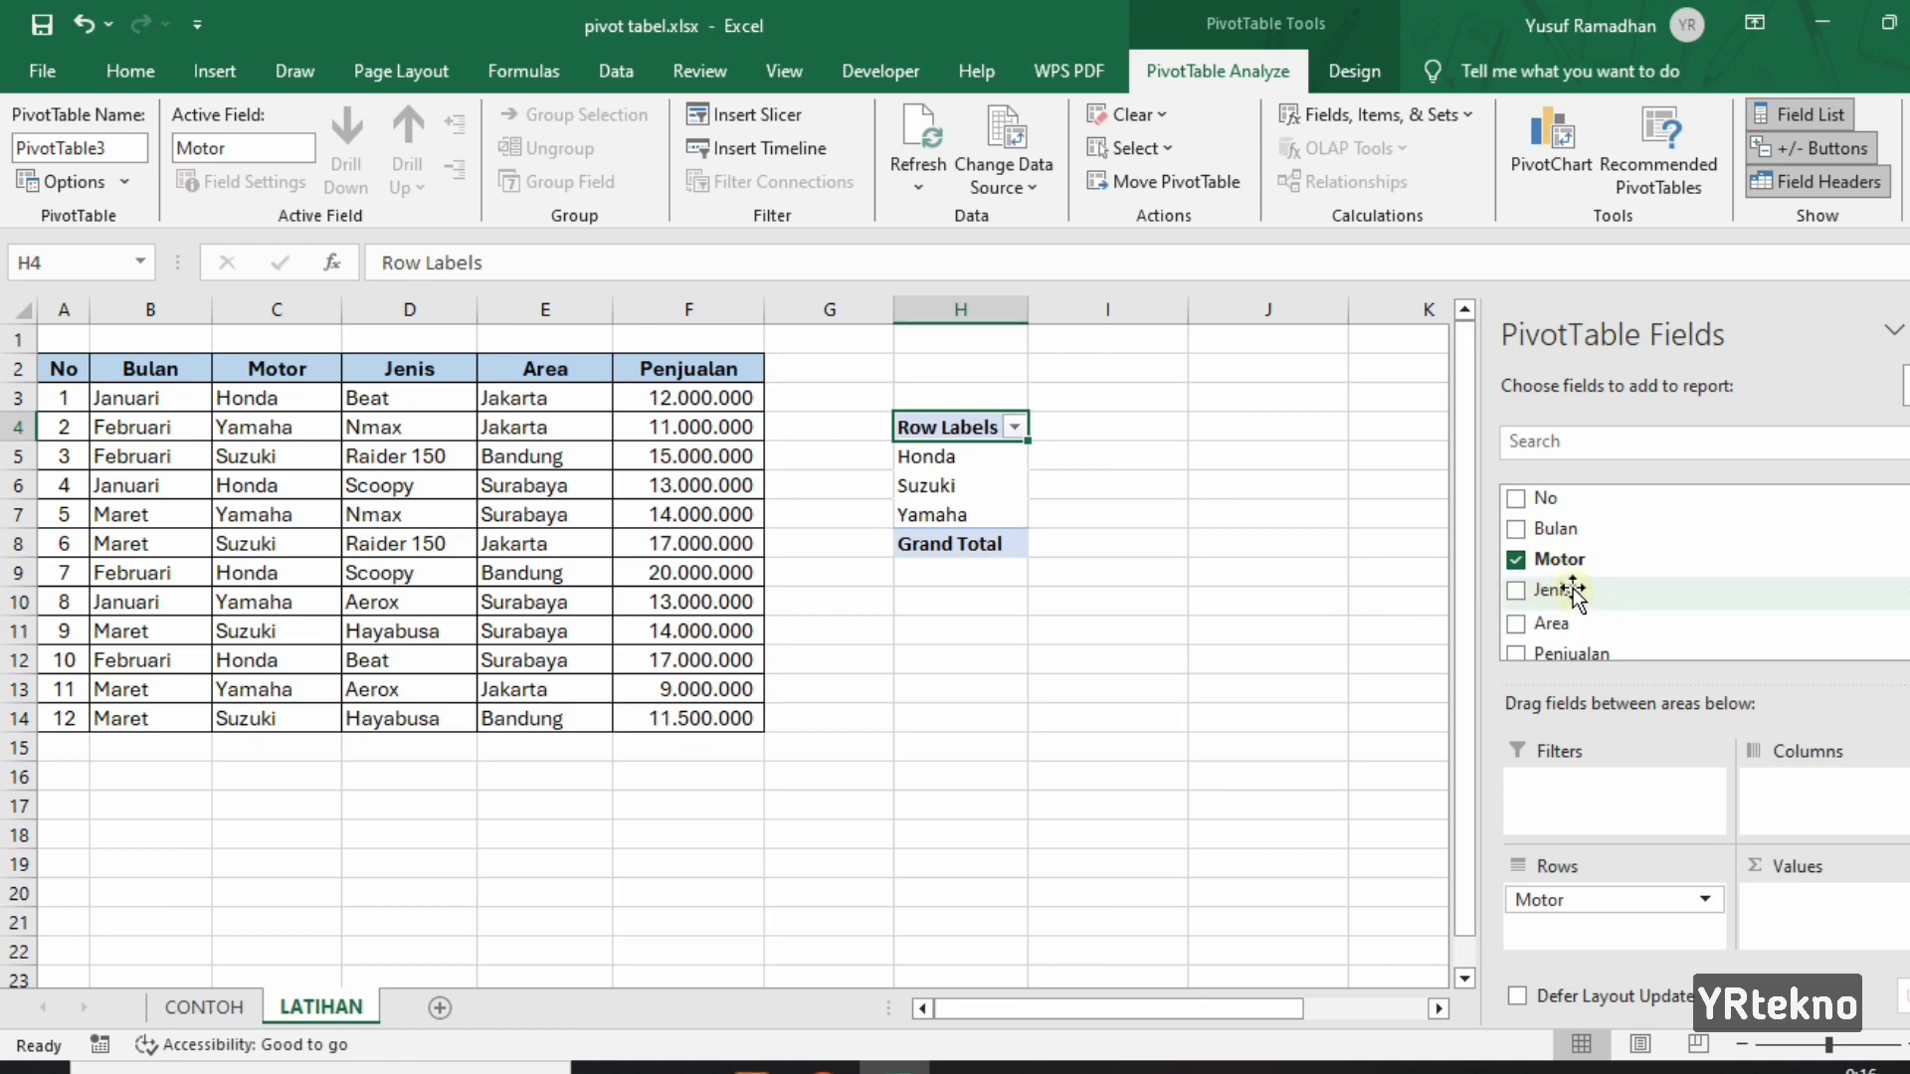
{"action": "left_click_drag", "start_coordinate": [1572, 588], "coordinate": [1638, 935]}
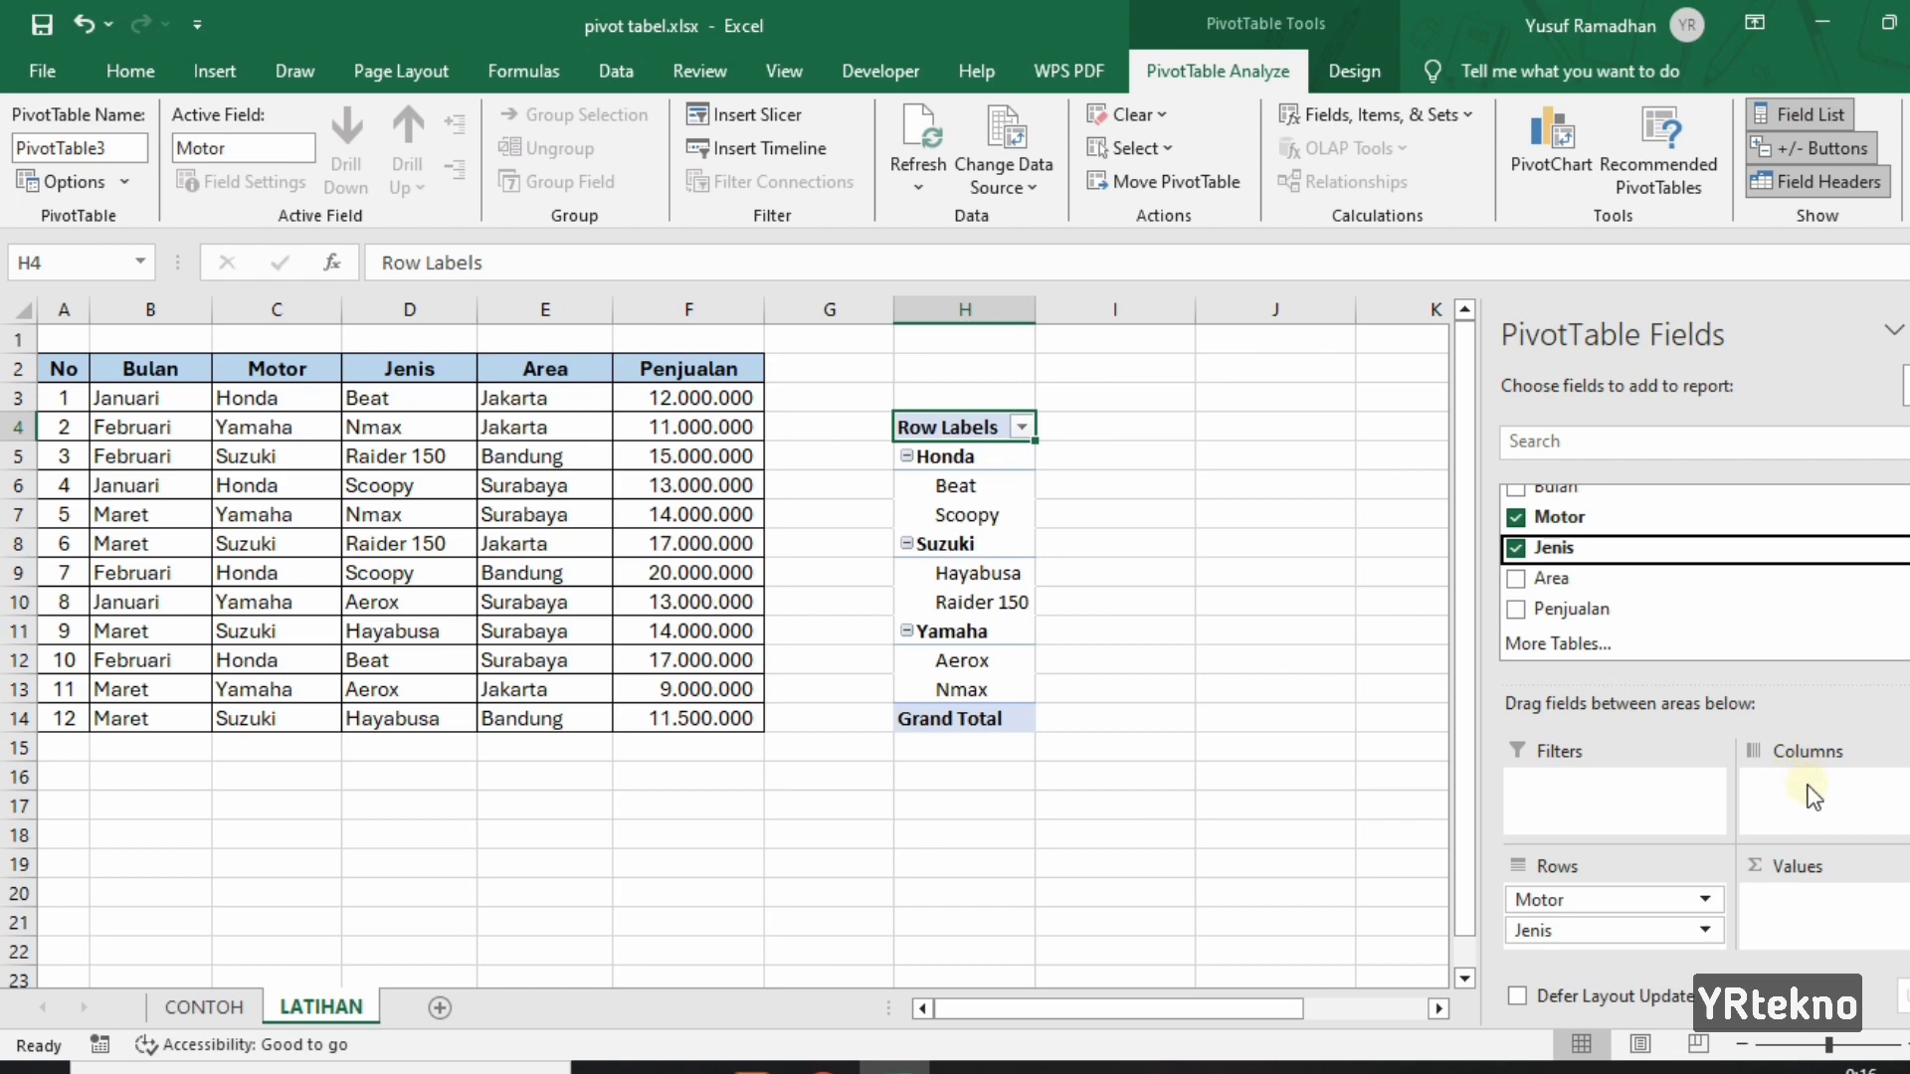
Add the Area field to the PivotTable's columns and leave the PivotTable by selecting an empty cell.
{"action": "scroll", "coordinate": [1735, 623], "scroll_direction": "up", "scroll_amount": 2}
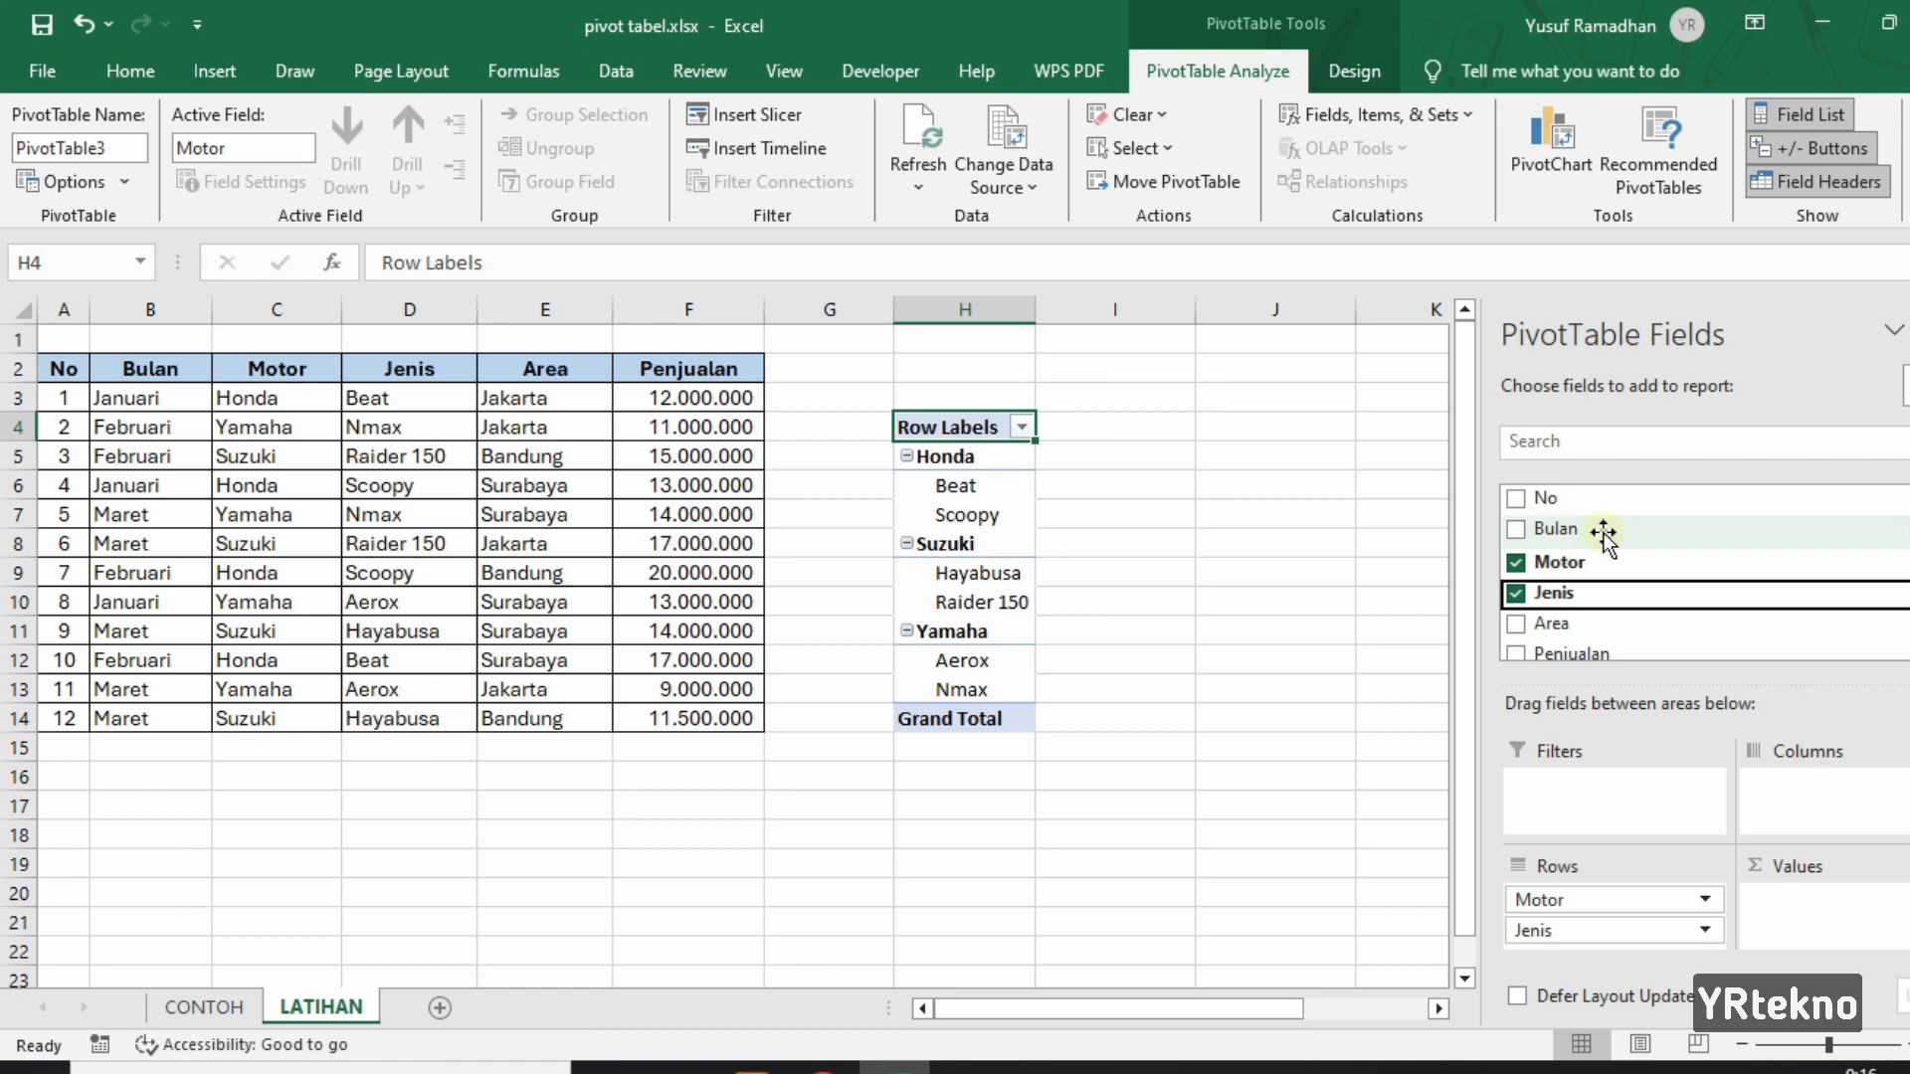
{"action": "scroll", "coordinate": [1604, 537], "scroll_direction": "down", "scroll_amount": 2}
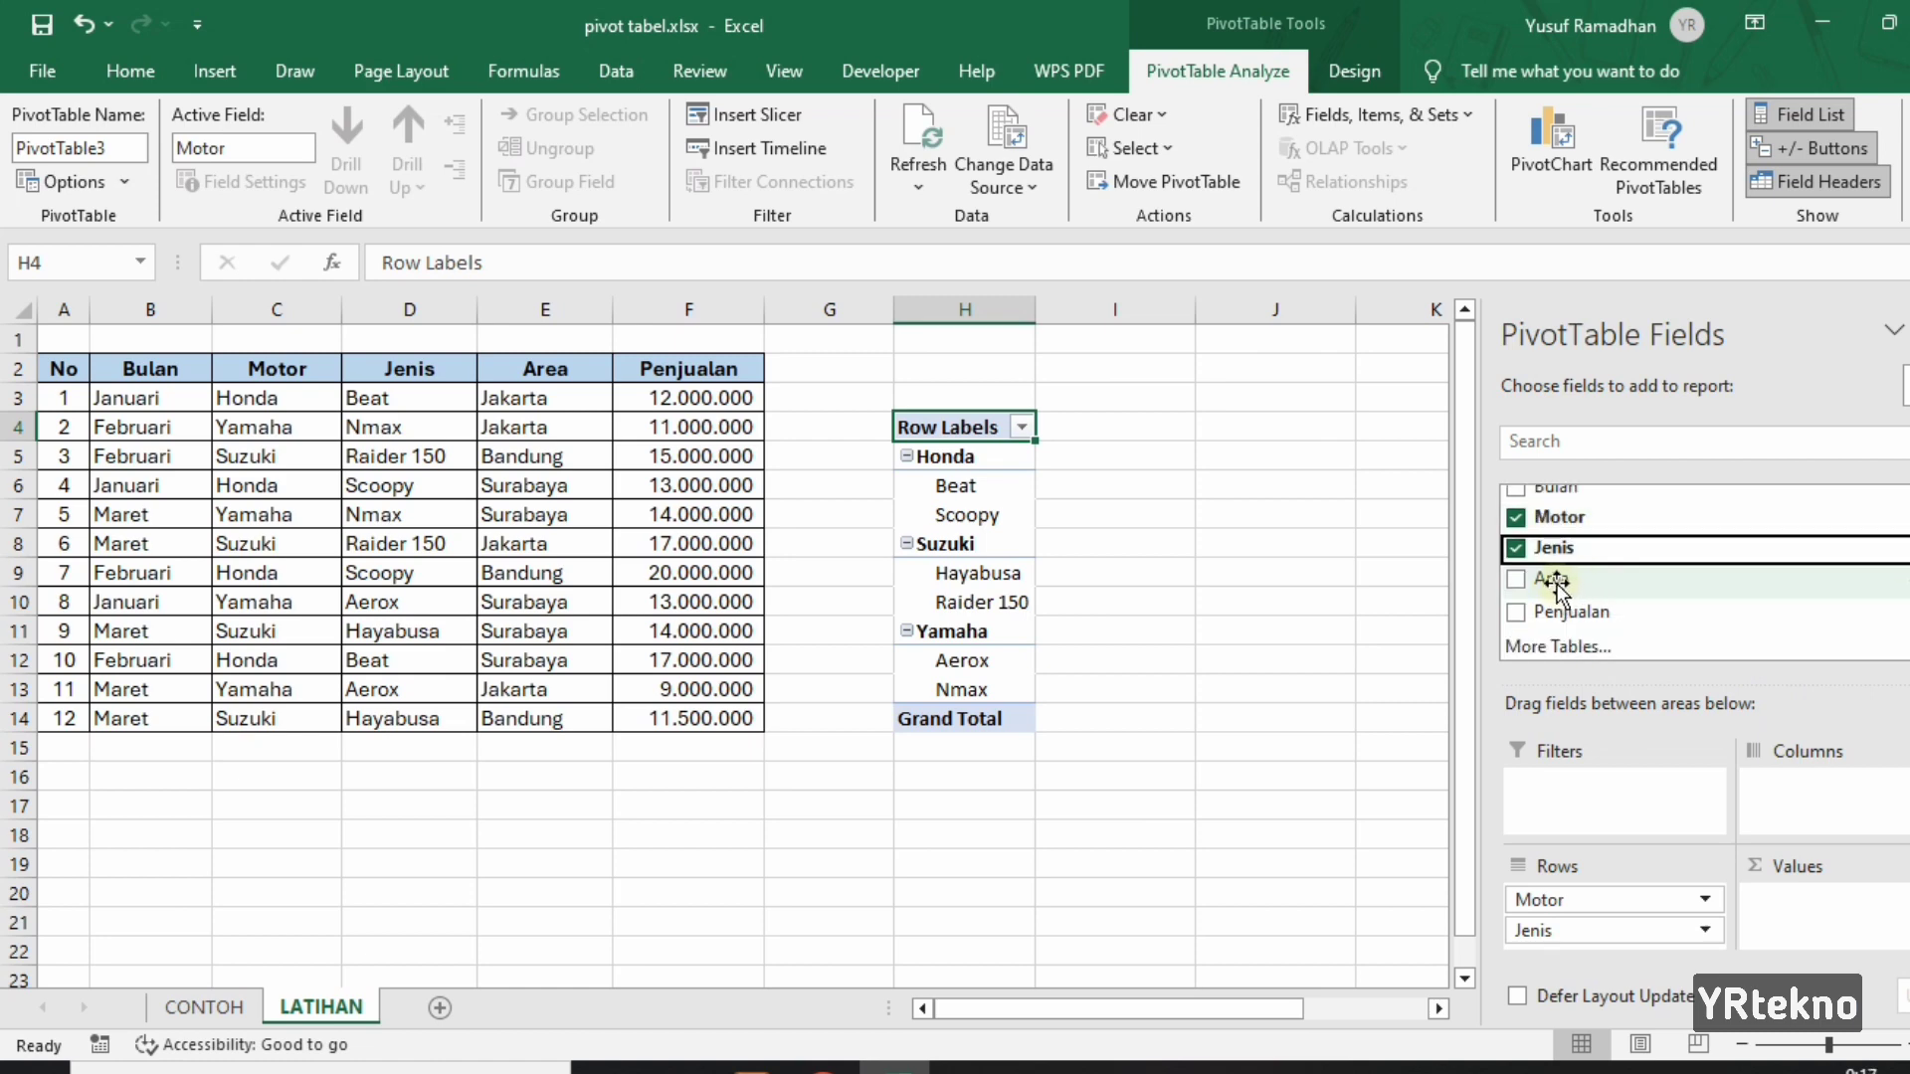
{"action": "left_click_drag", "start_coordinate": [1556, 580], "coordinate": [1868, 832]}
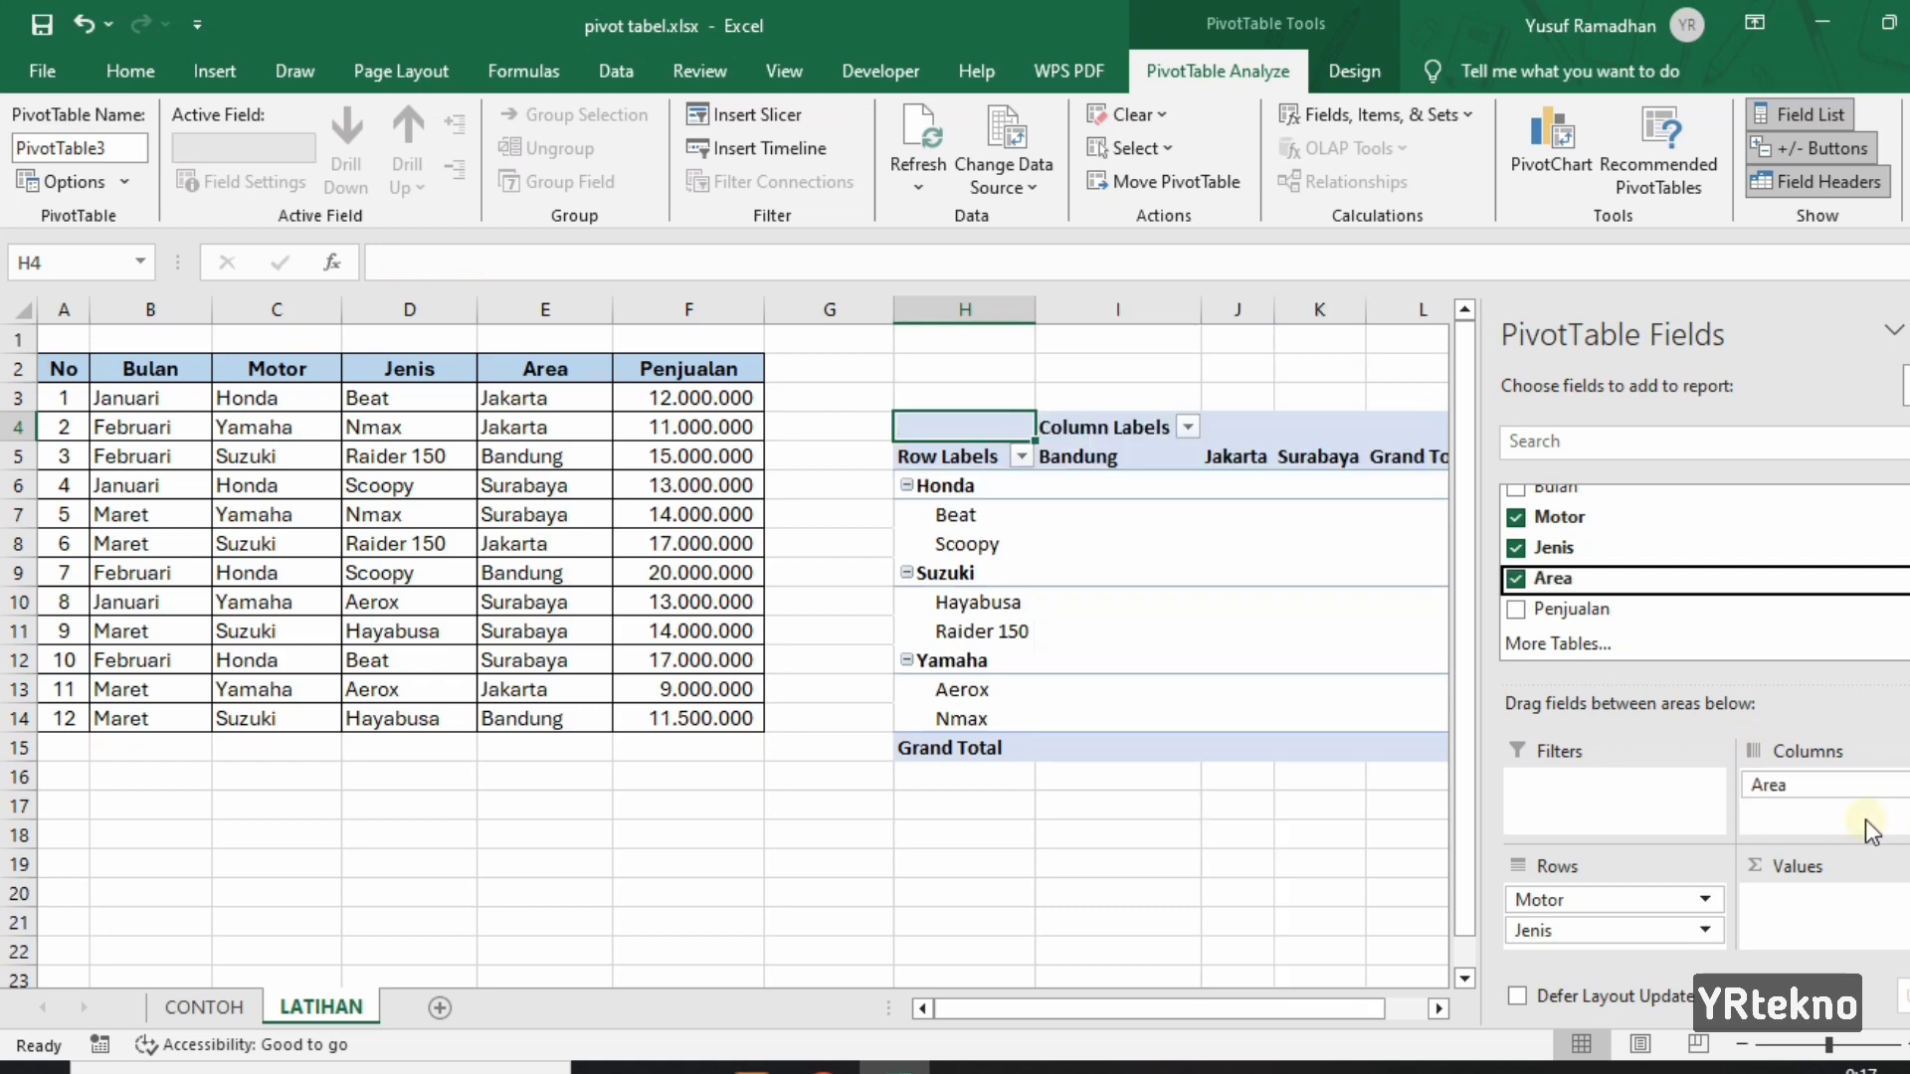
{"action": "left_click", "coordinate": [1357, 833]}
{"action": "left_click", "coordinate": [1563, 833]}
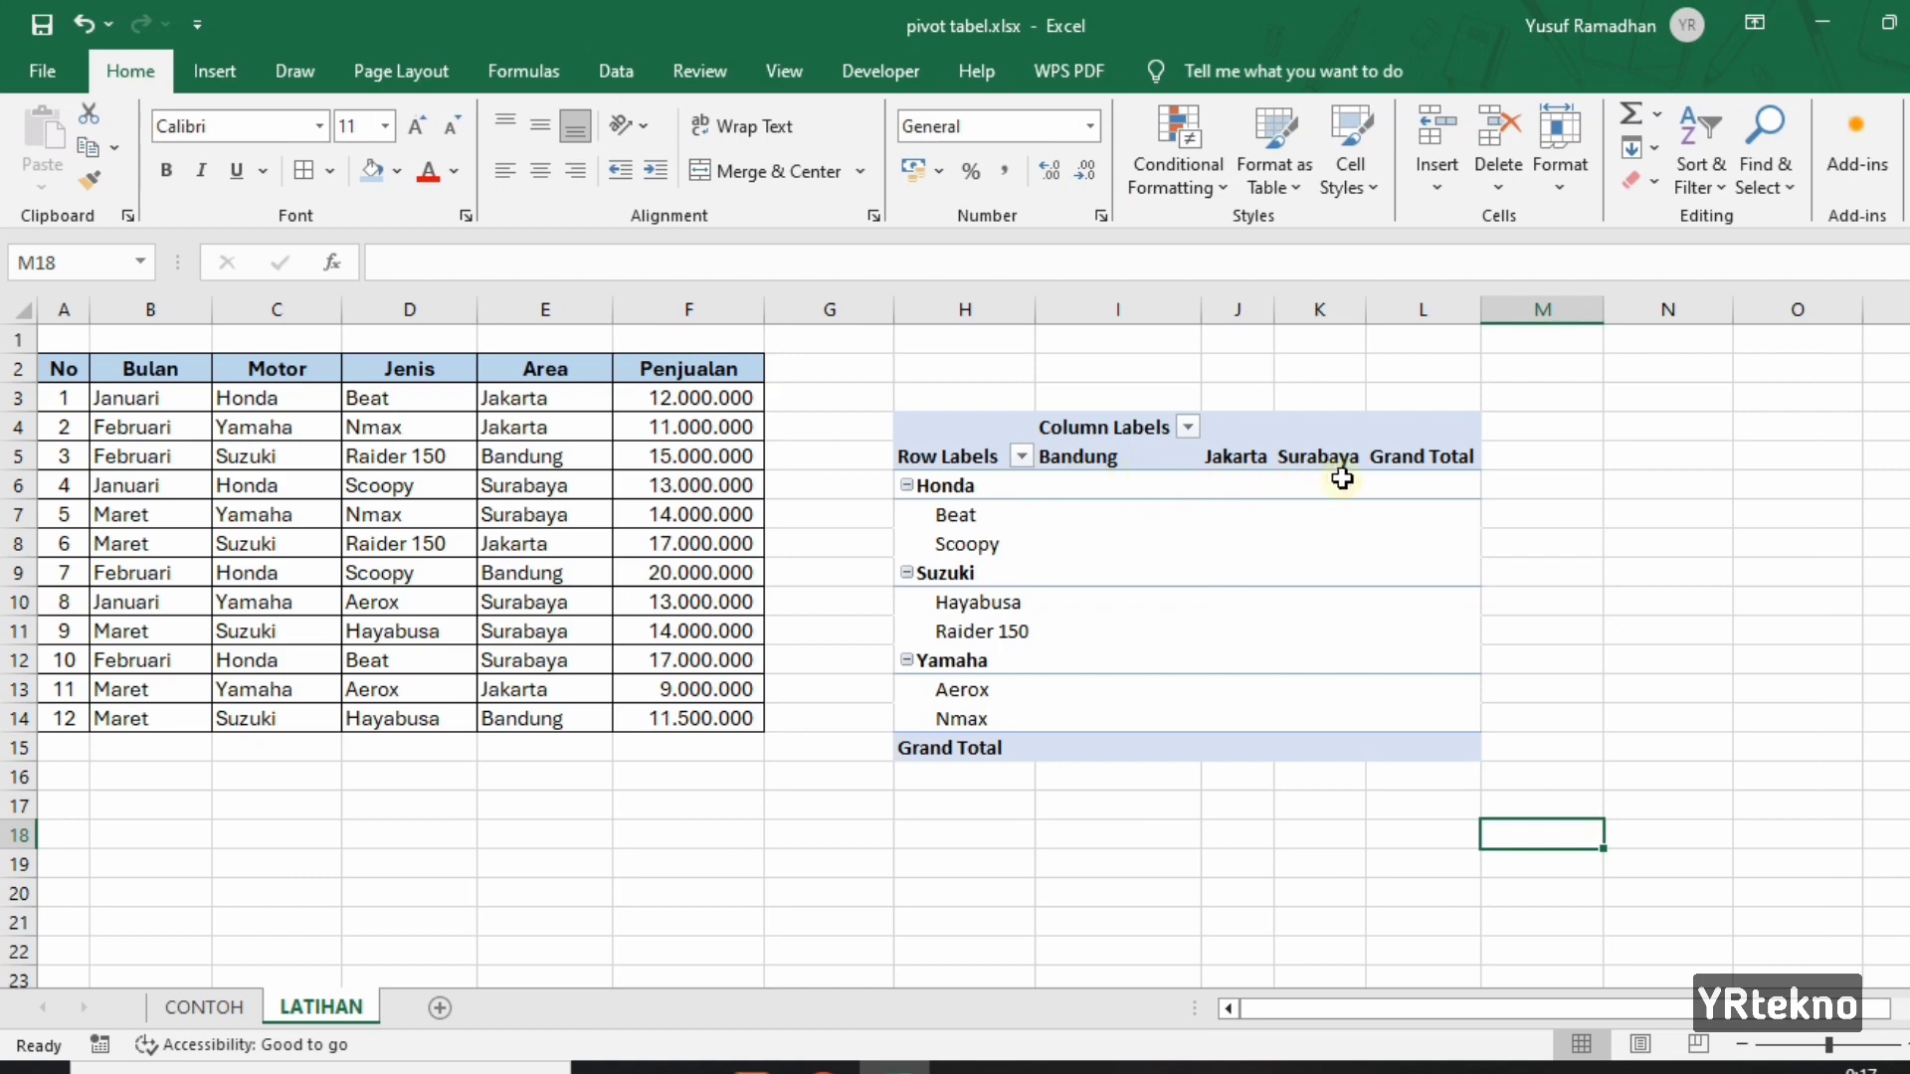
Add the Penjualan field to the PivotTable's values and leave the PivotTable by selecting an empty cell.
{"action": "left_click", "coordinate": [931, 427]}
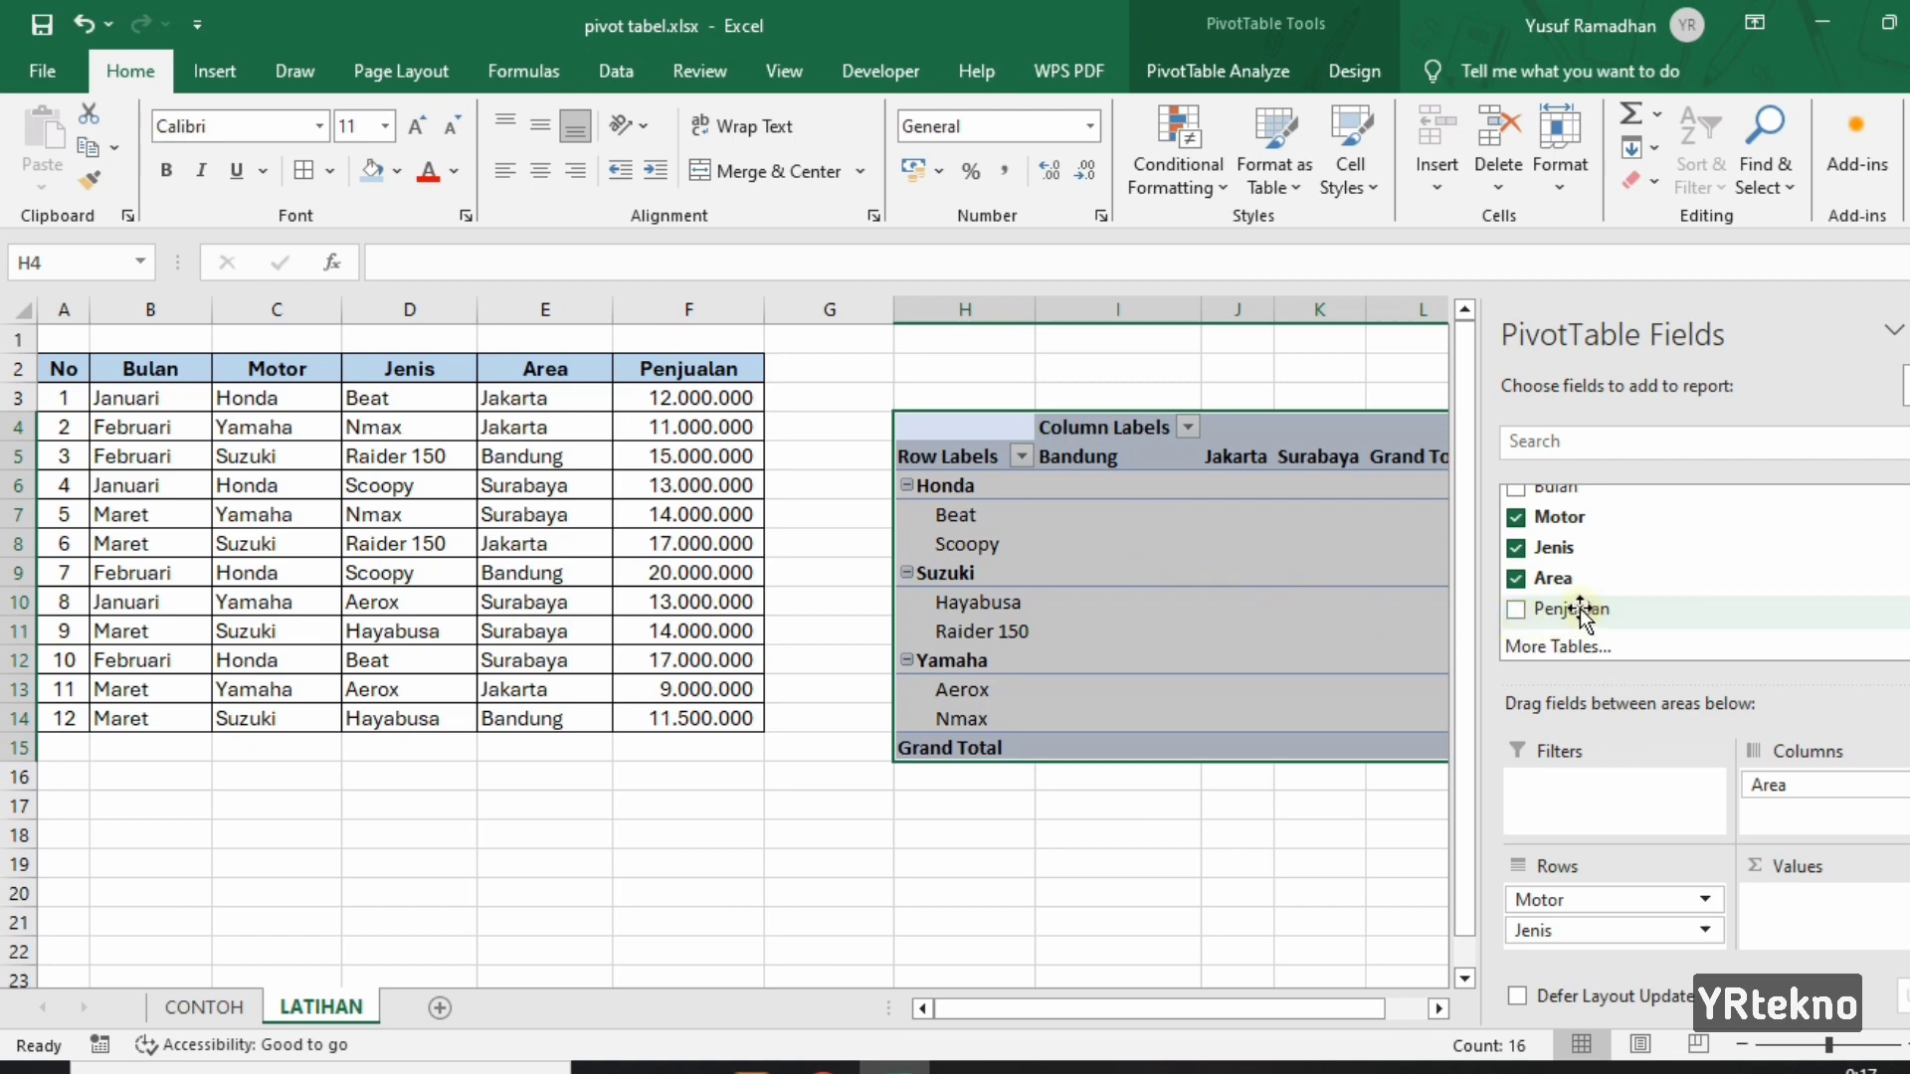
{"action": "left_click_drag", "start_coordinate": [1582, 608], "coordinate": [1840, 930]}
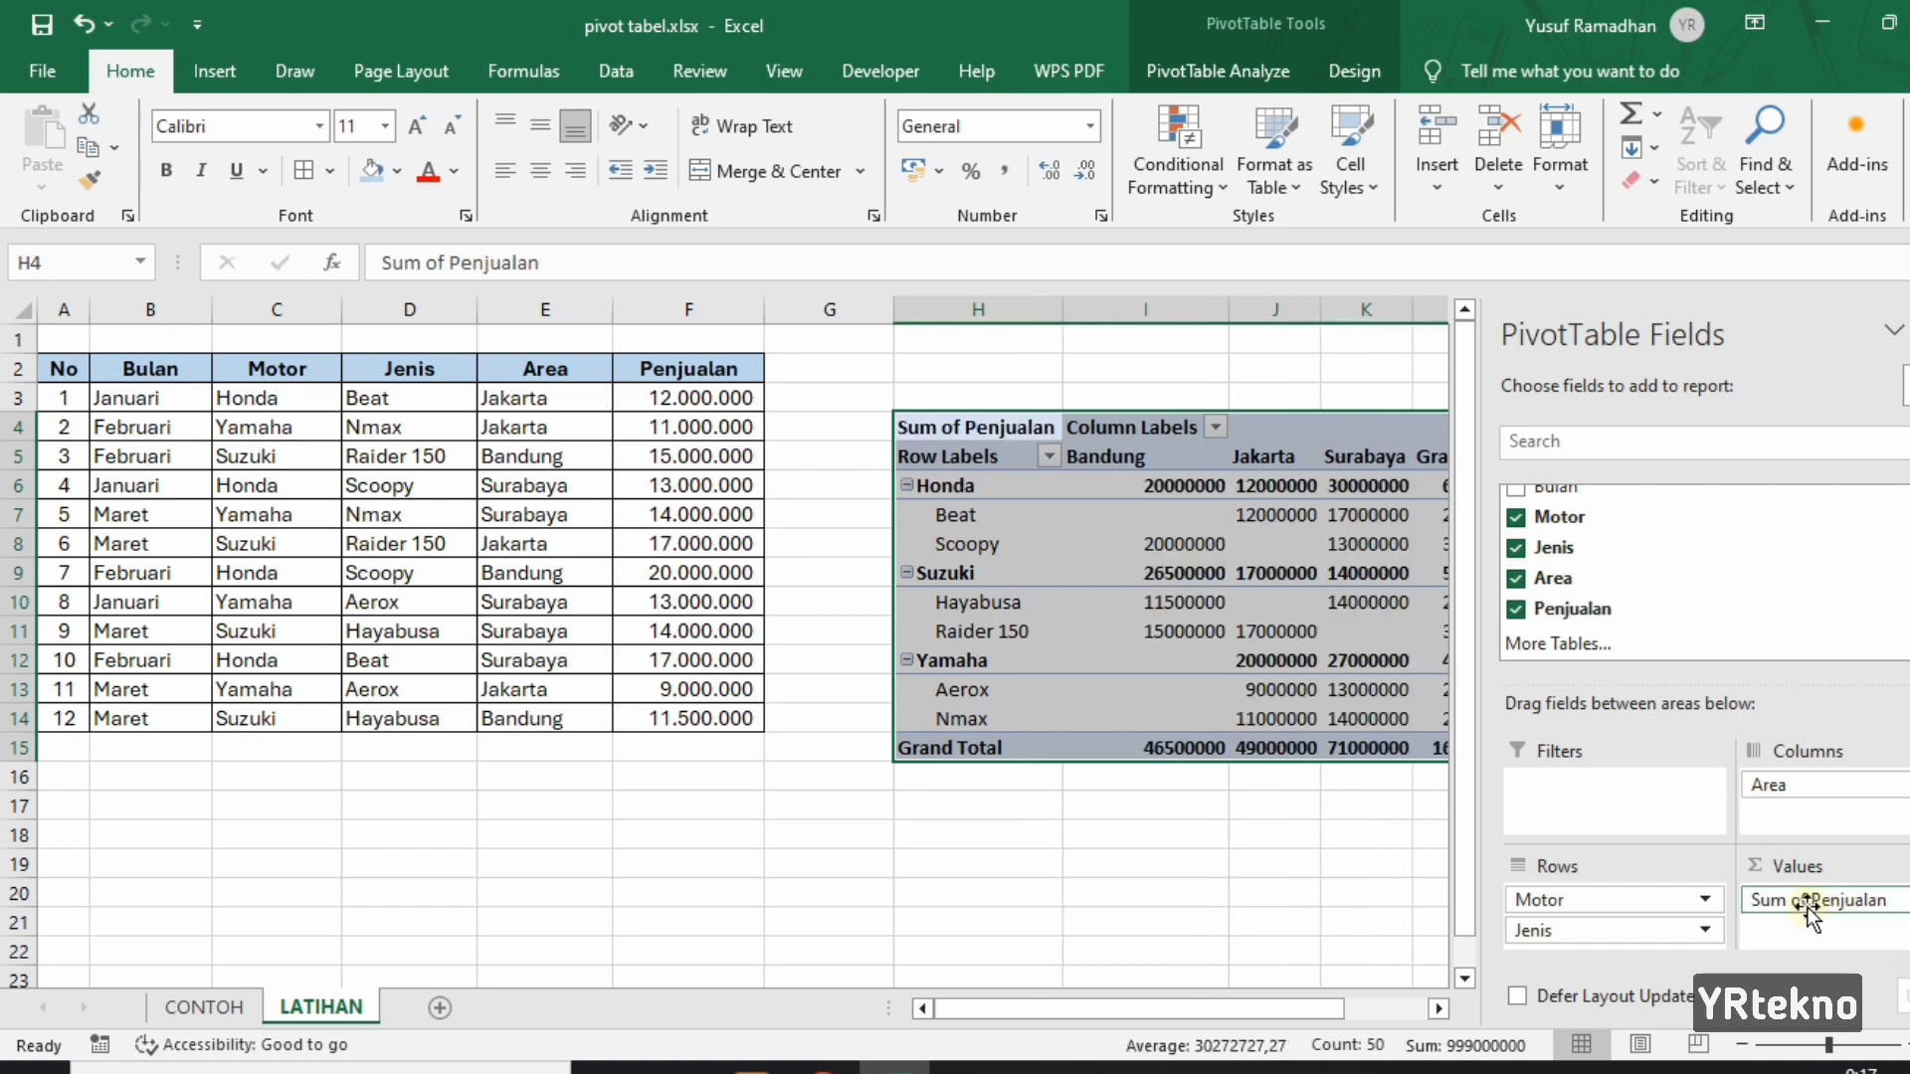
{"action": "left_click", "coordinate": [1365, 853]}
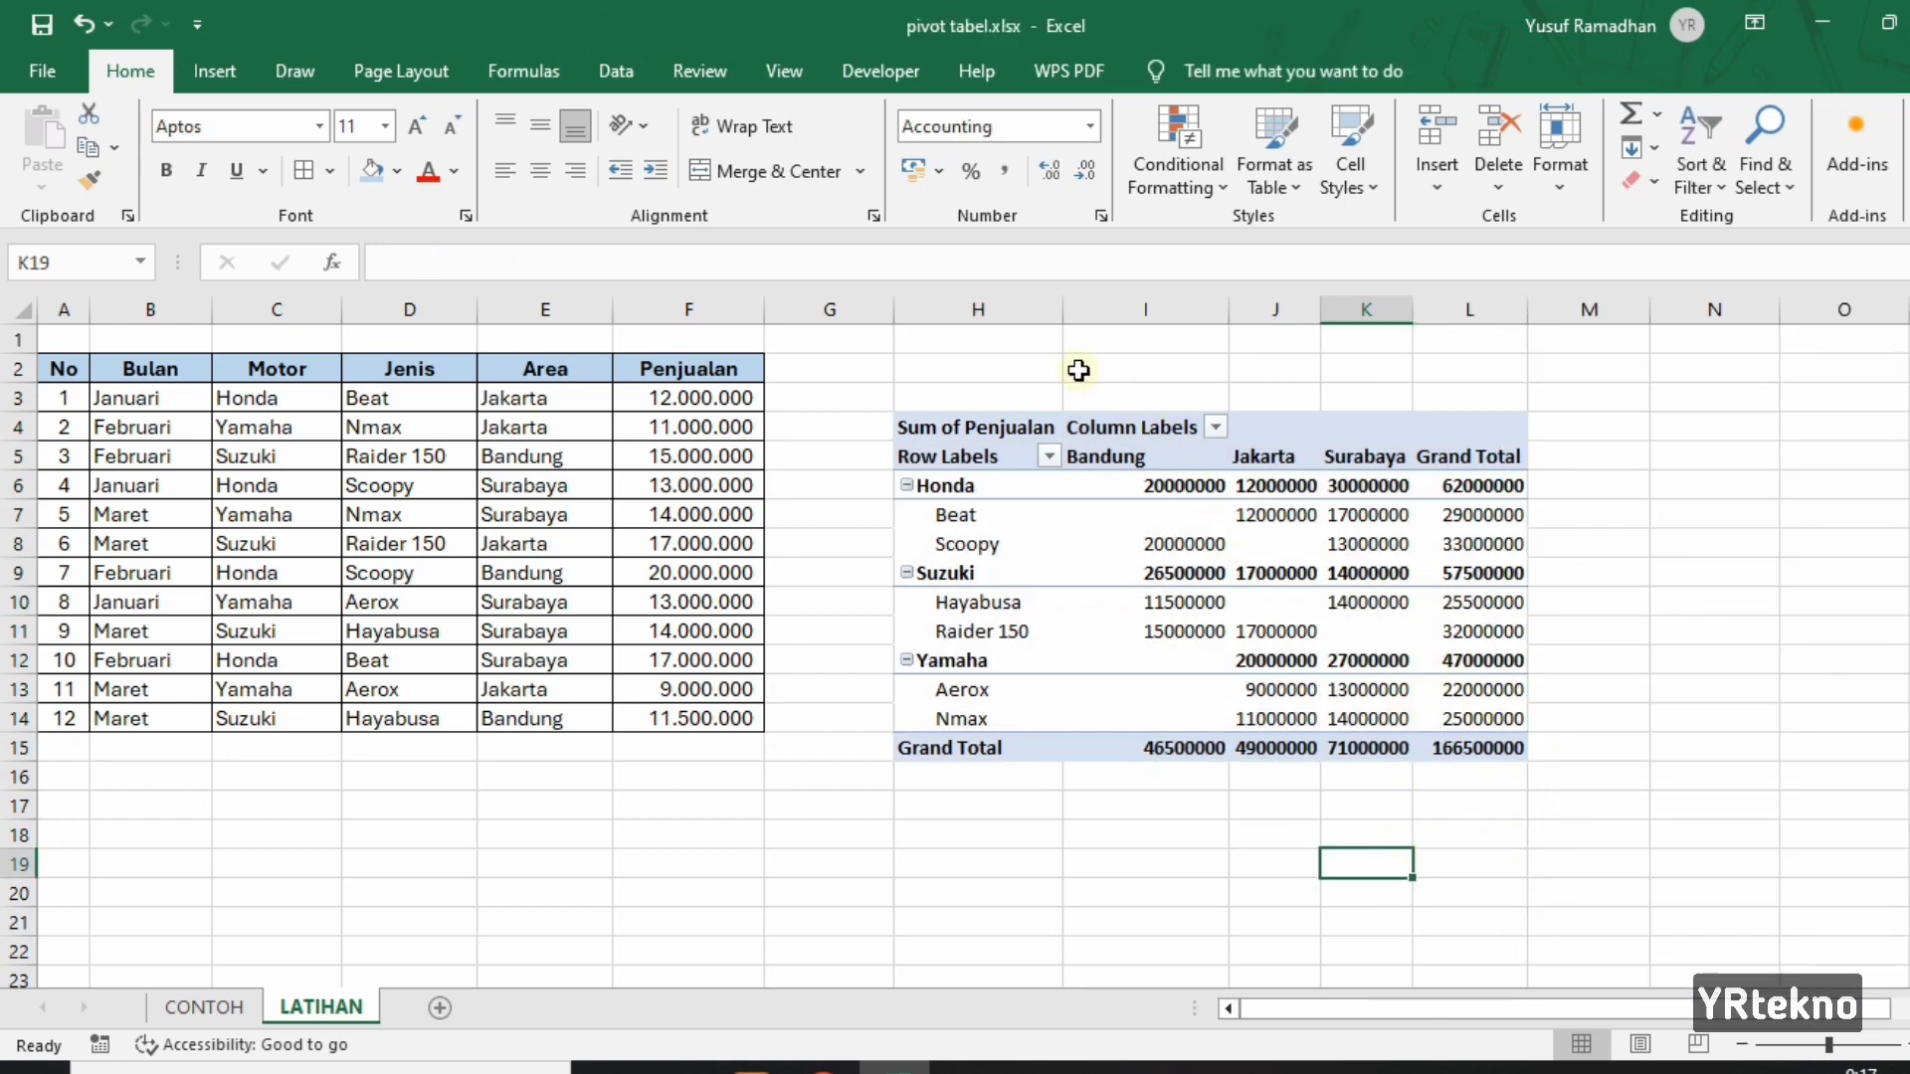
Set the width of columns H through L, which hold the PivotTable, to 15.
{"action": "left_click_drag", "start_coordinate": [941, 306], "coordinate": [1460, 313]}
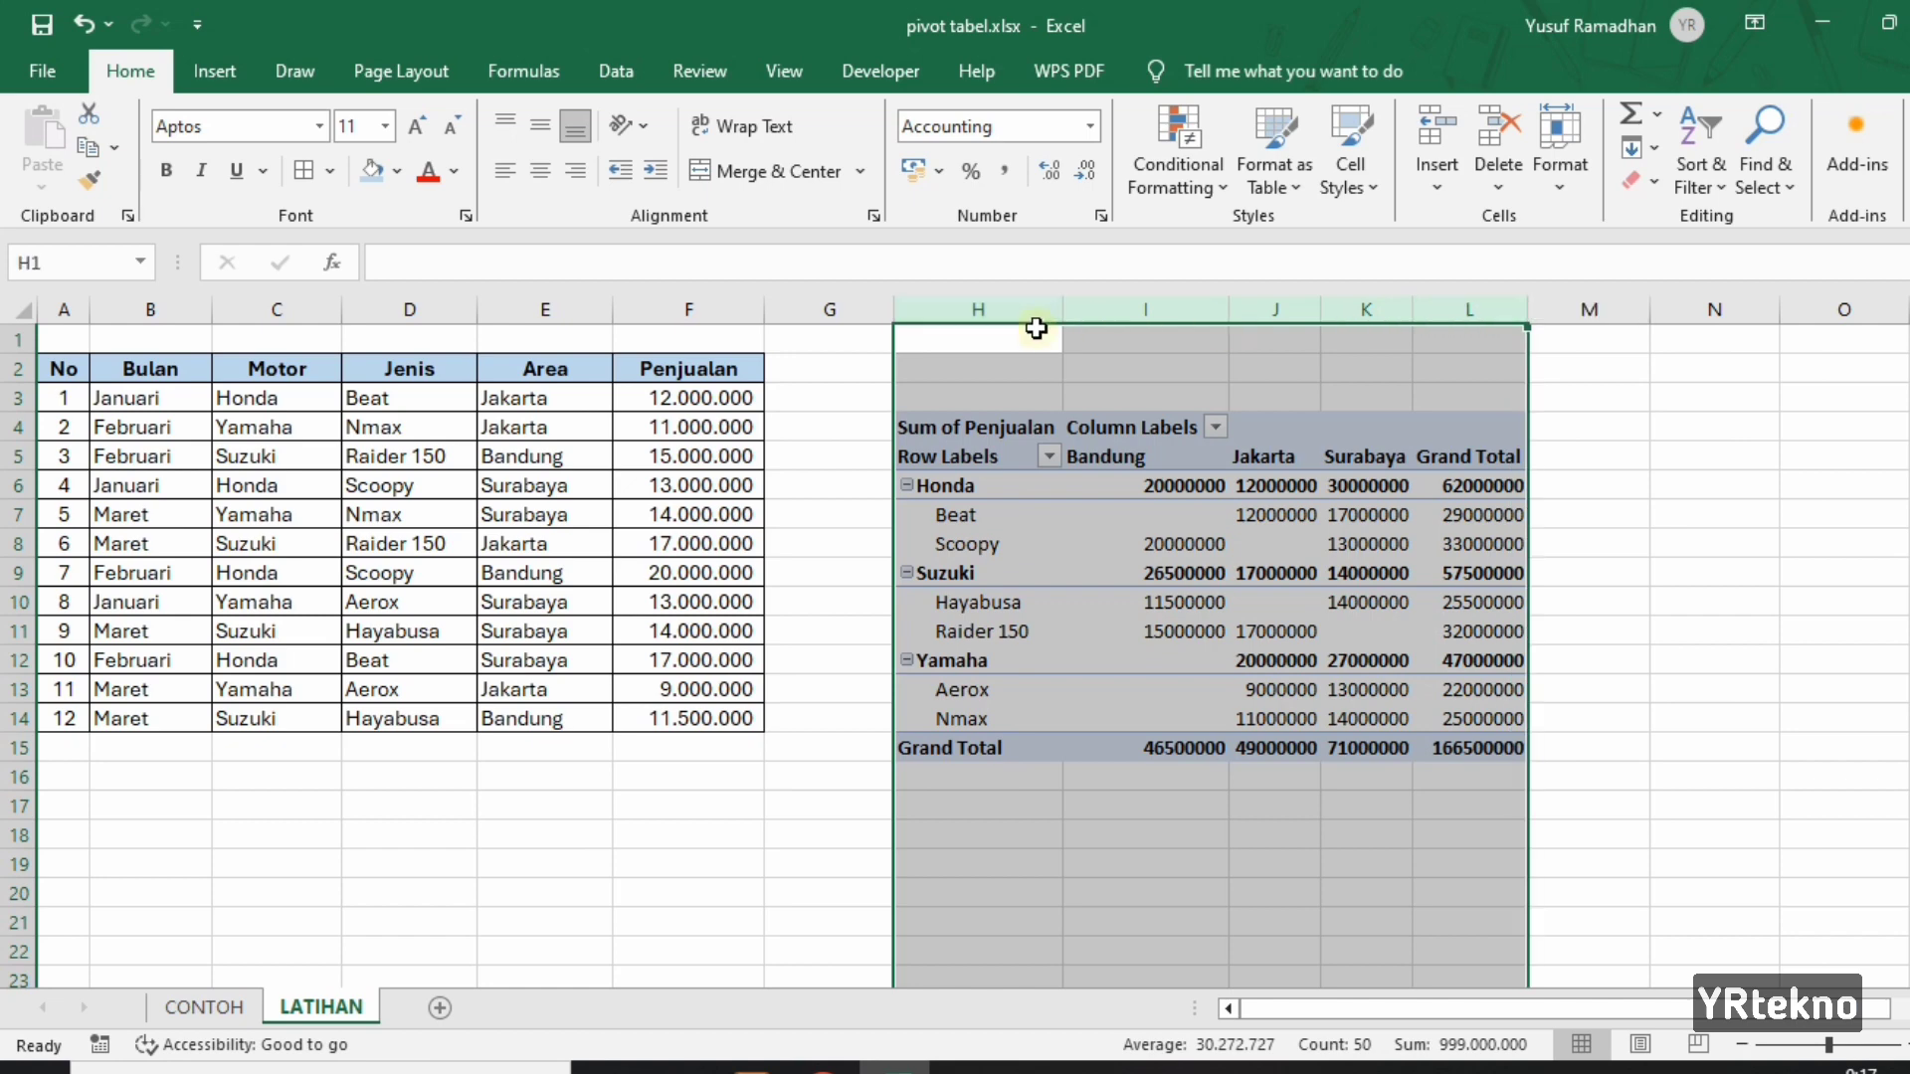
{"action": "right_click", "coordinate": [1102, 316]}
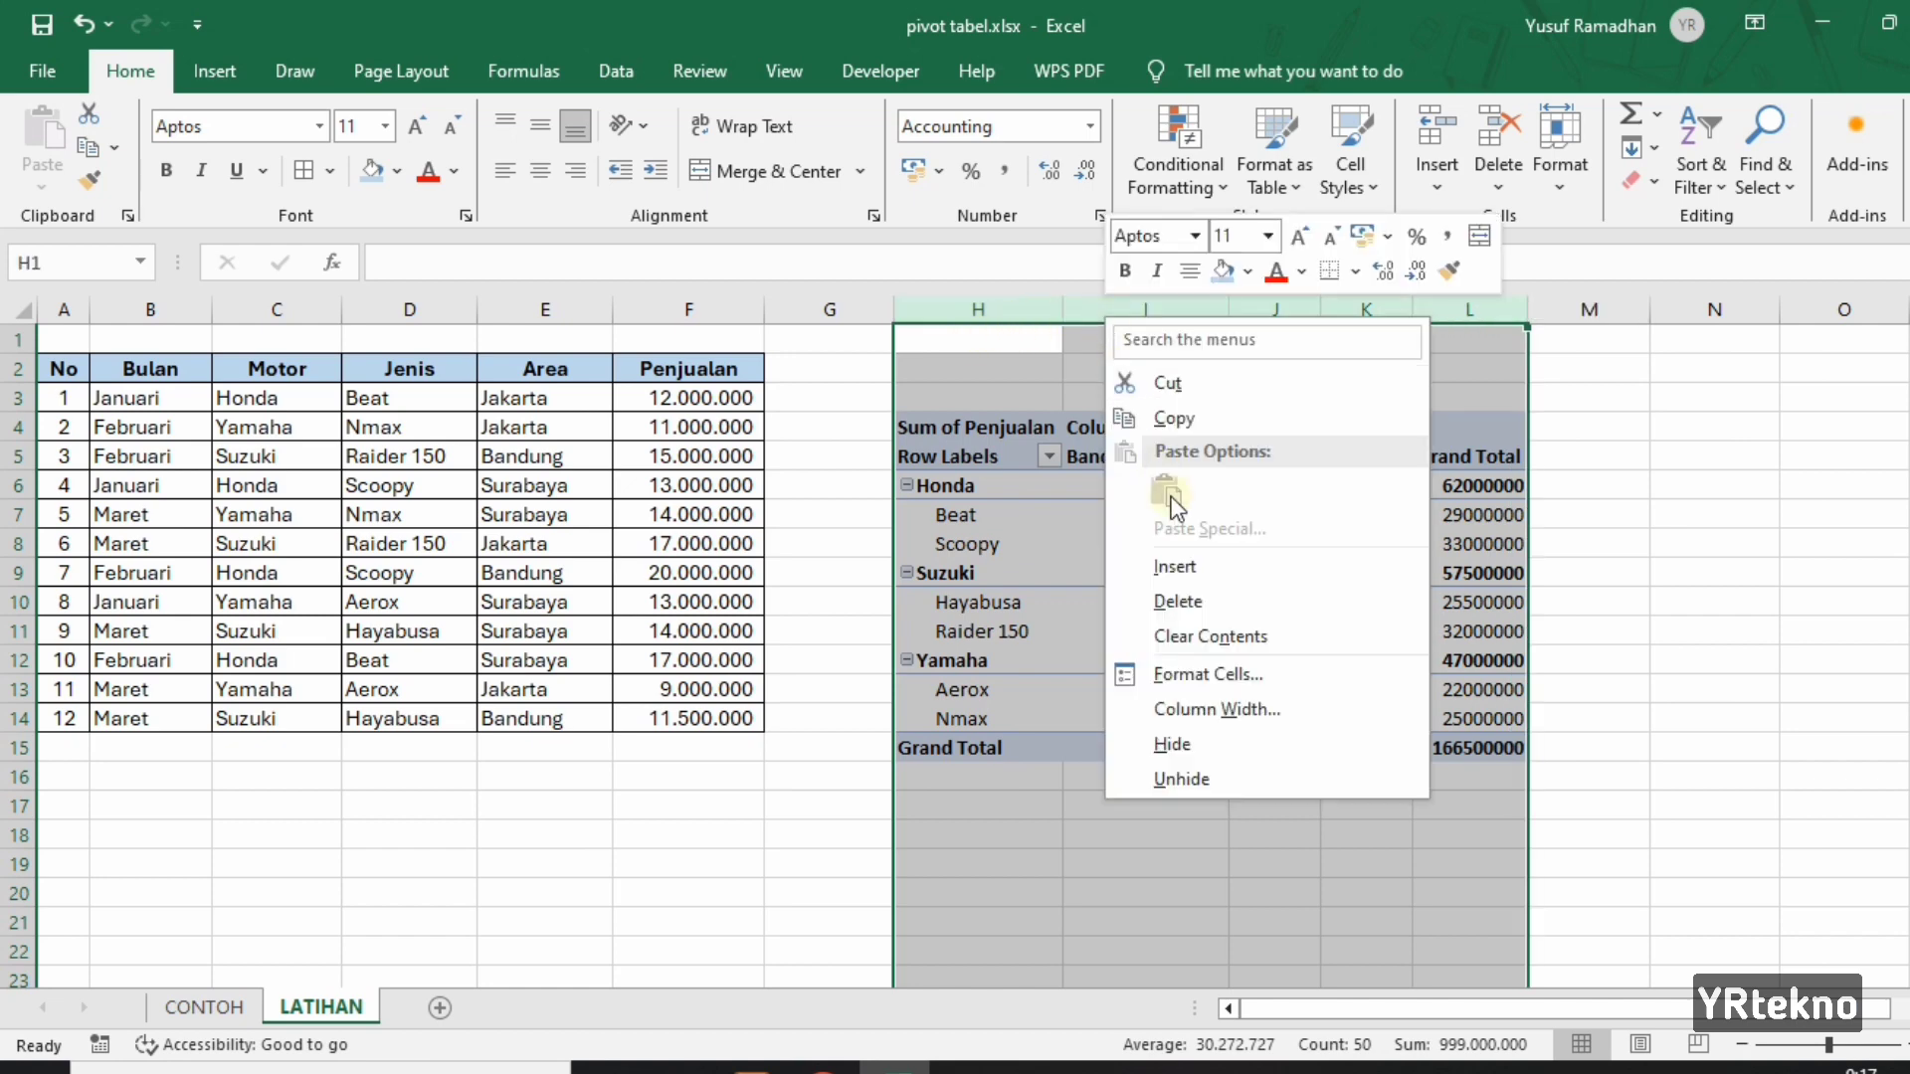
{"action": "left_click", "coordinate": [1253, 708]}
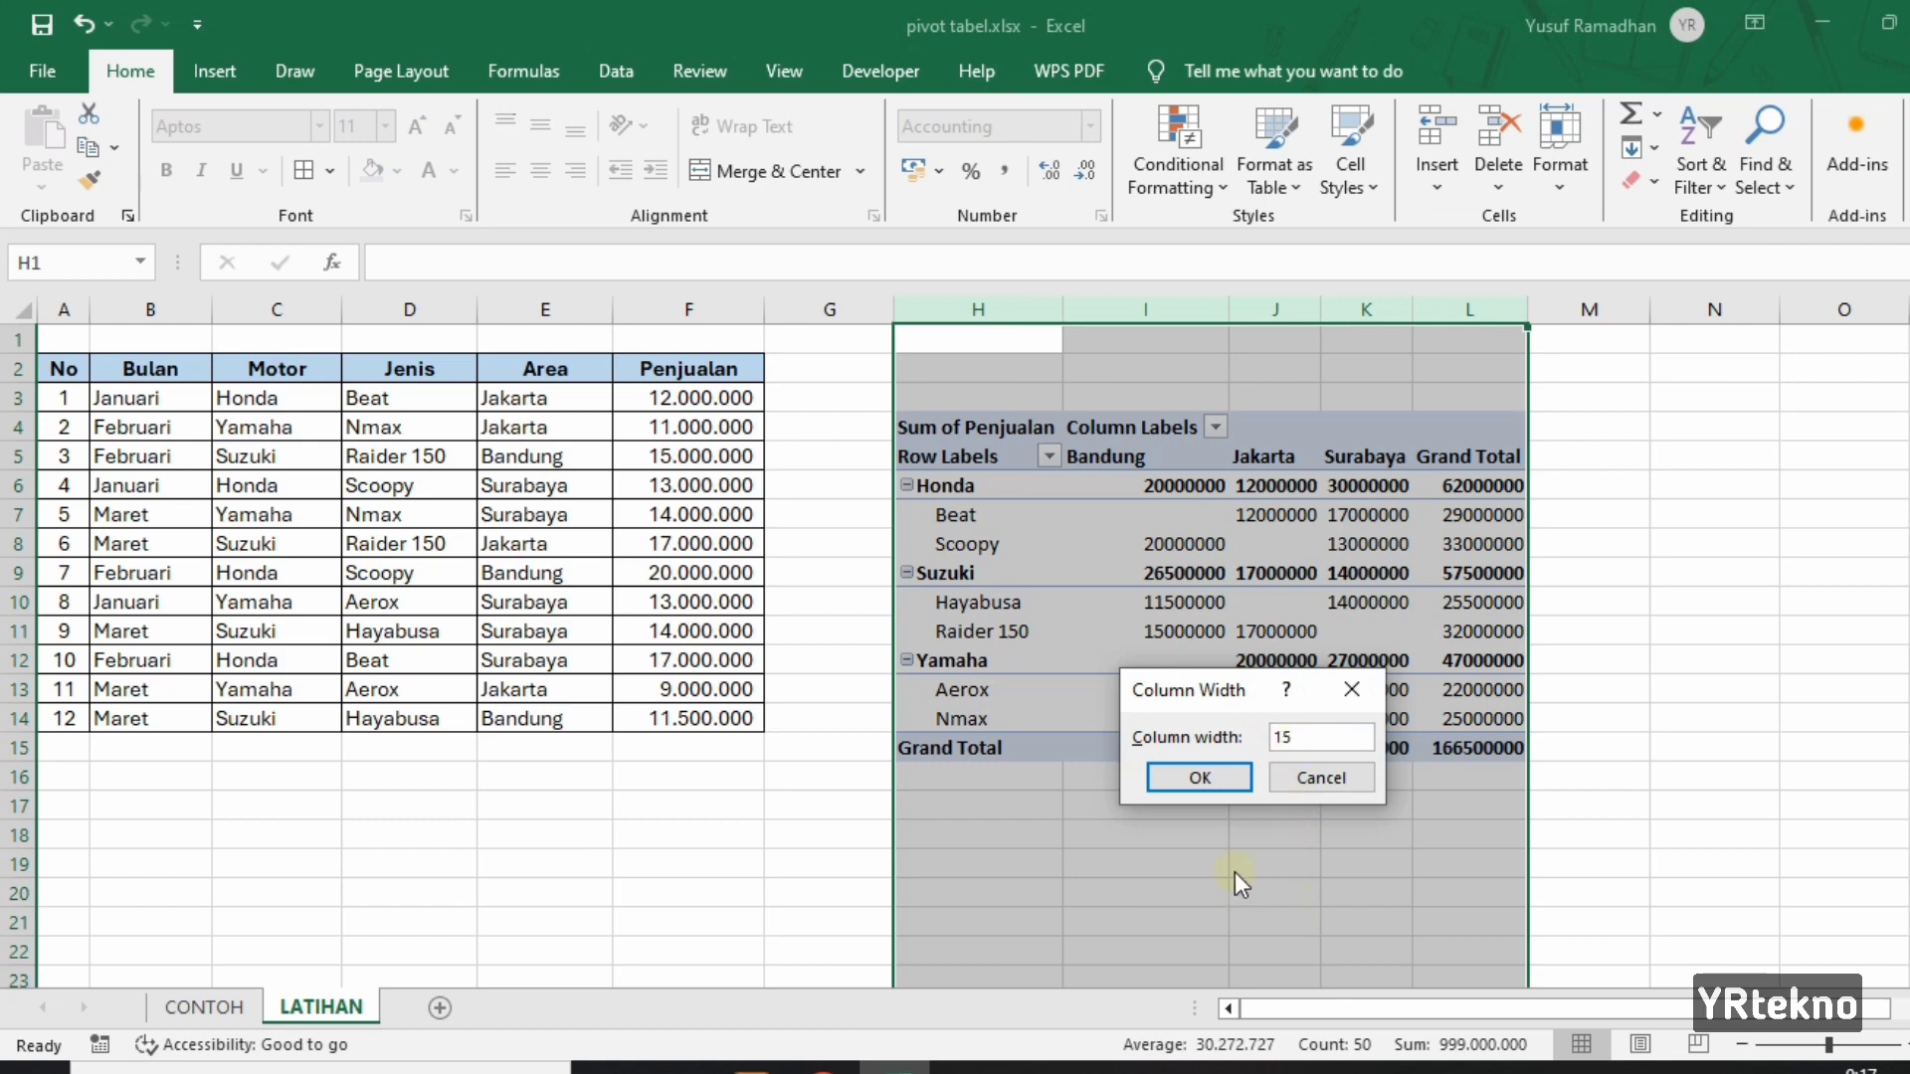
{"action": "left_click", "coordinate": [1200, 778]}
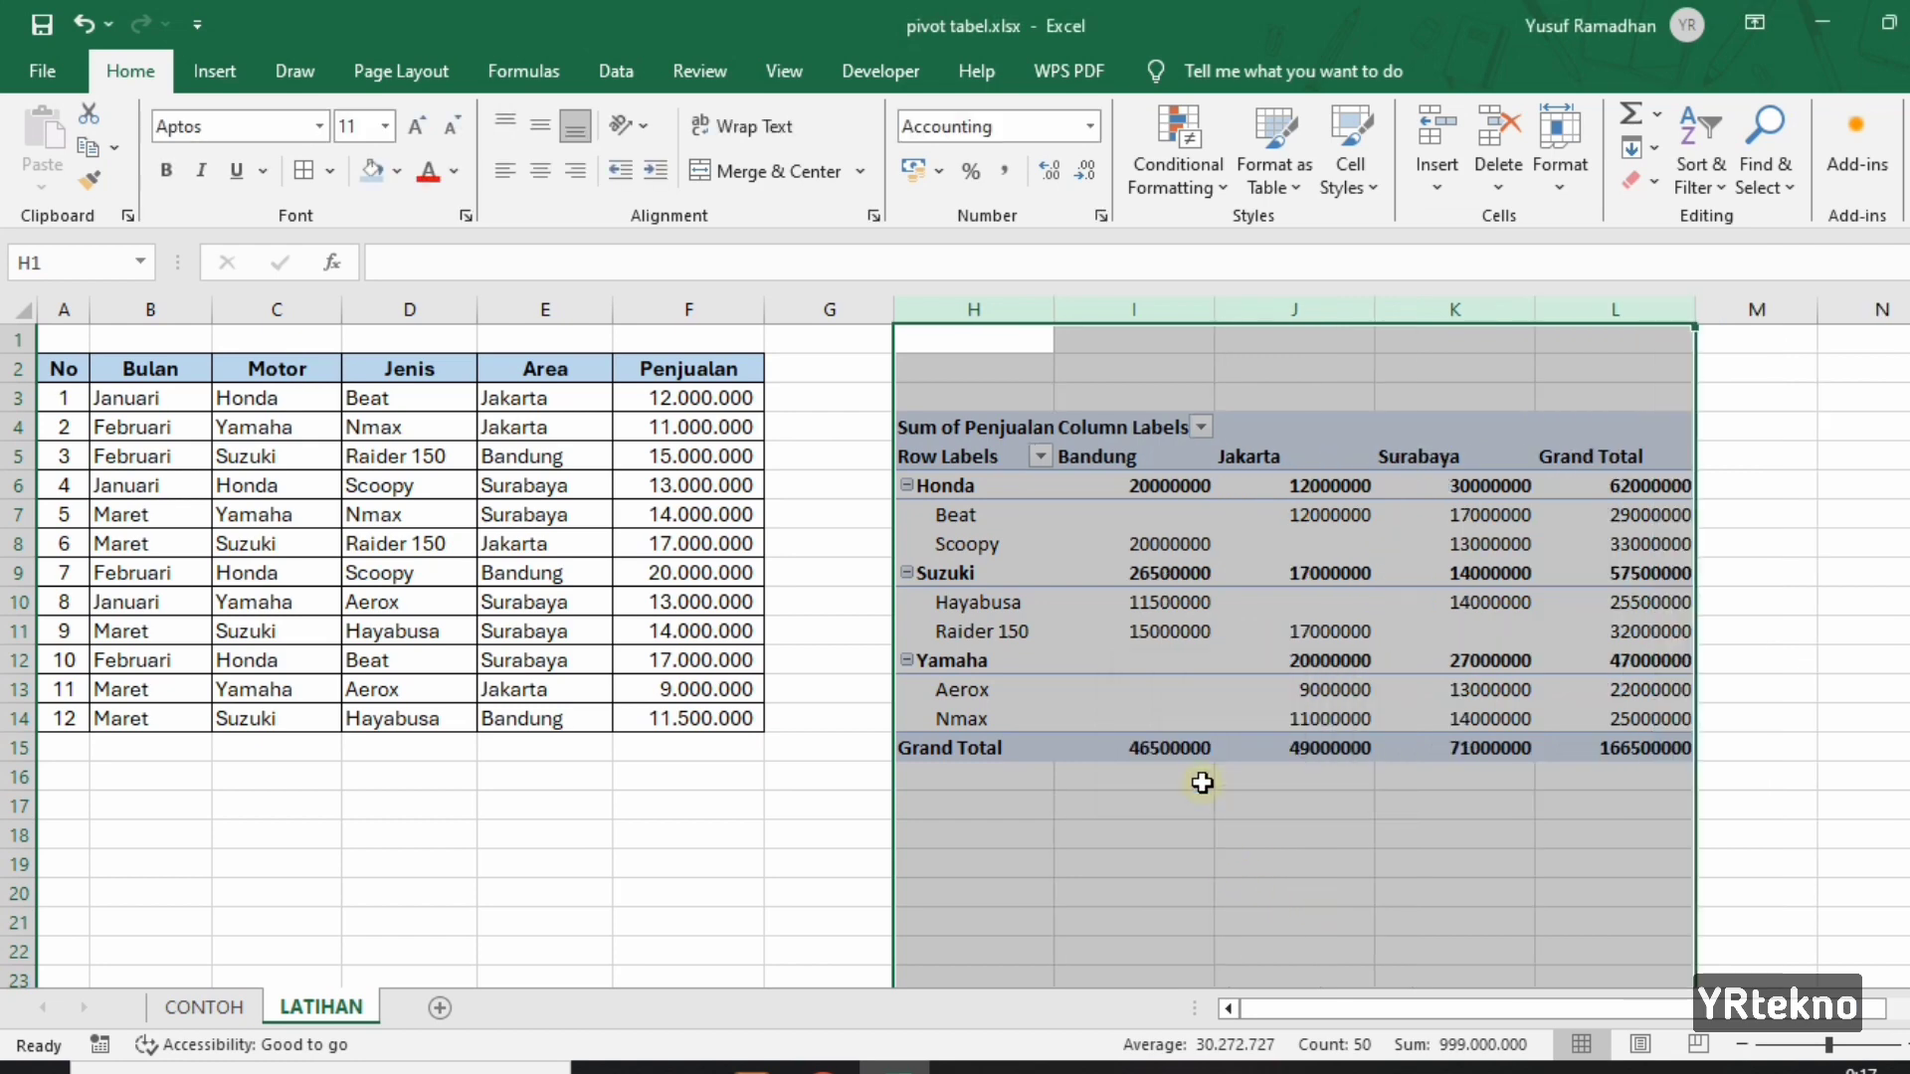
Set the font of columns H through L to Aptos.
{"action": "left_click", "coordinate": [314, 129]}
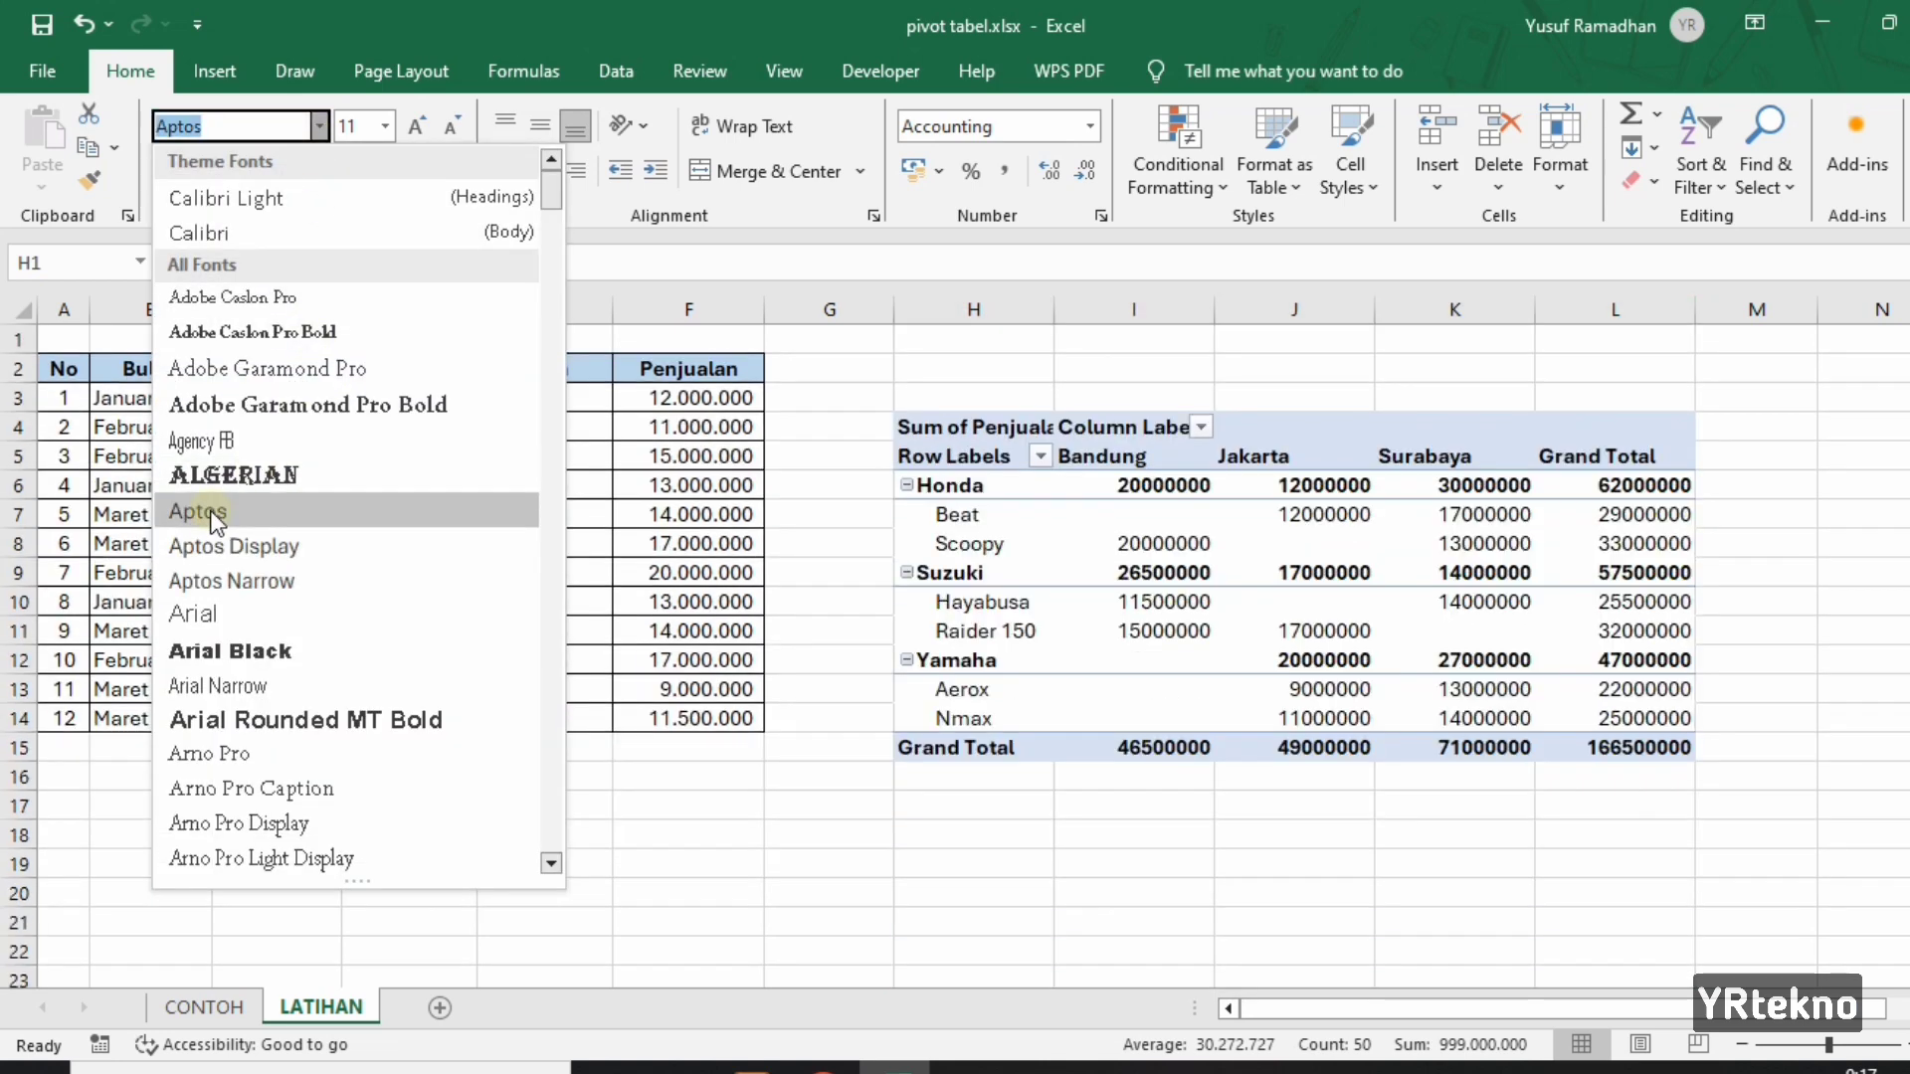
{"action": "left_click", "coordinate": [209, 510]}
{"action": "left_click", "coordinate": [203, 513]}
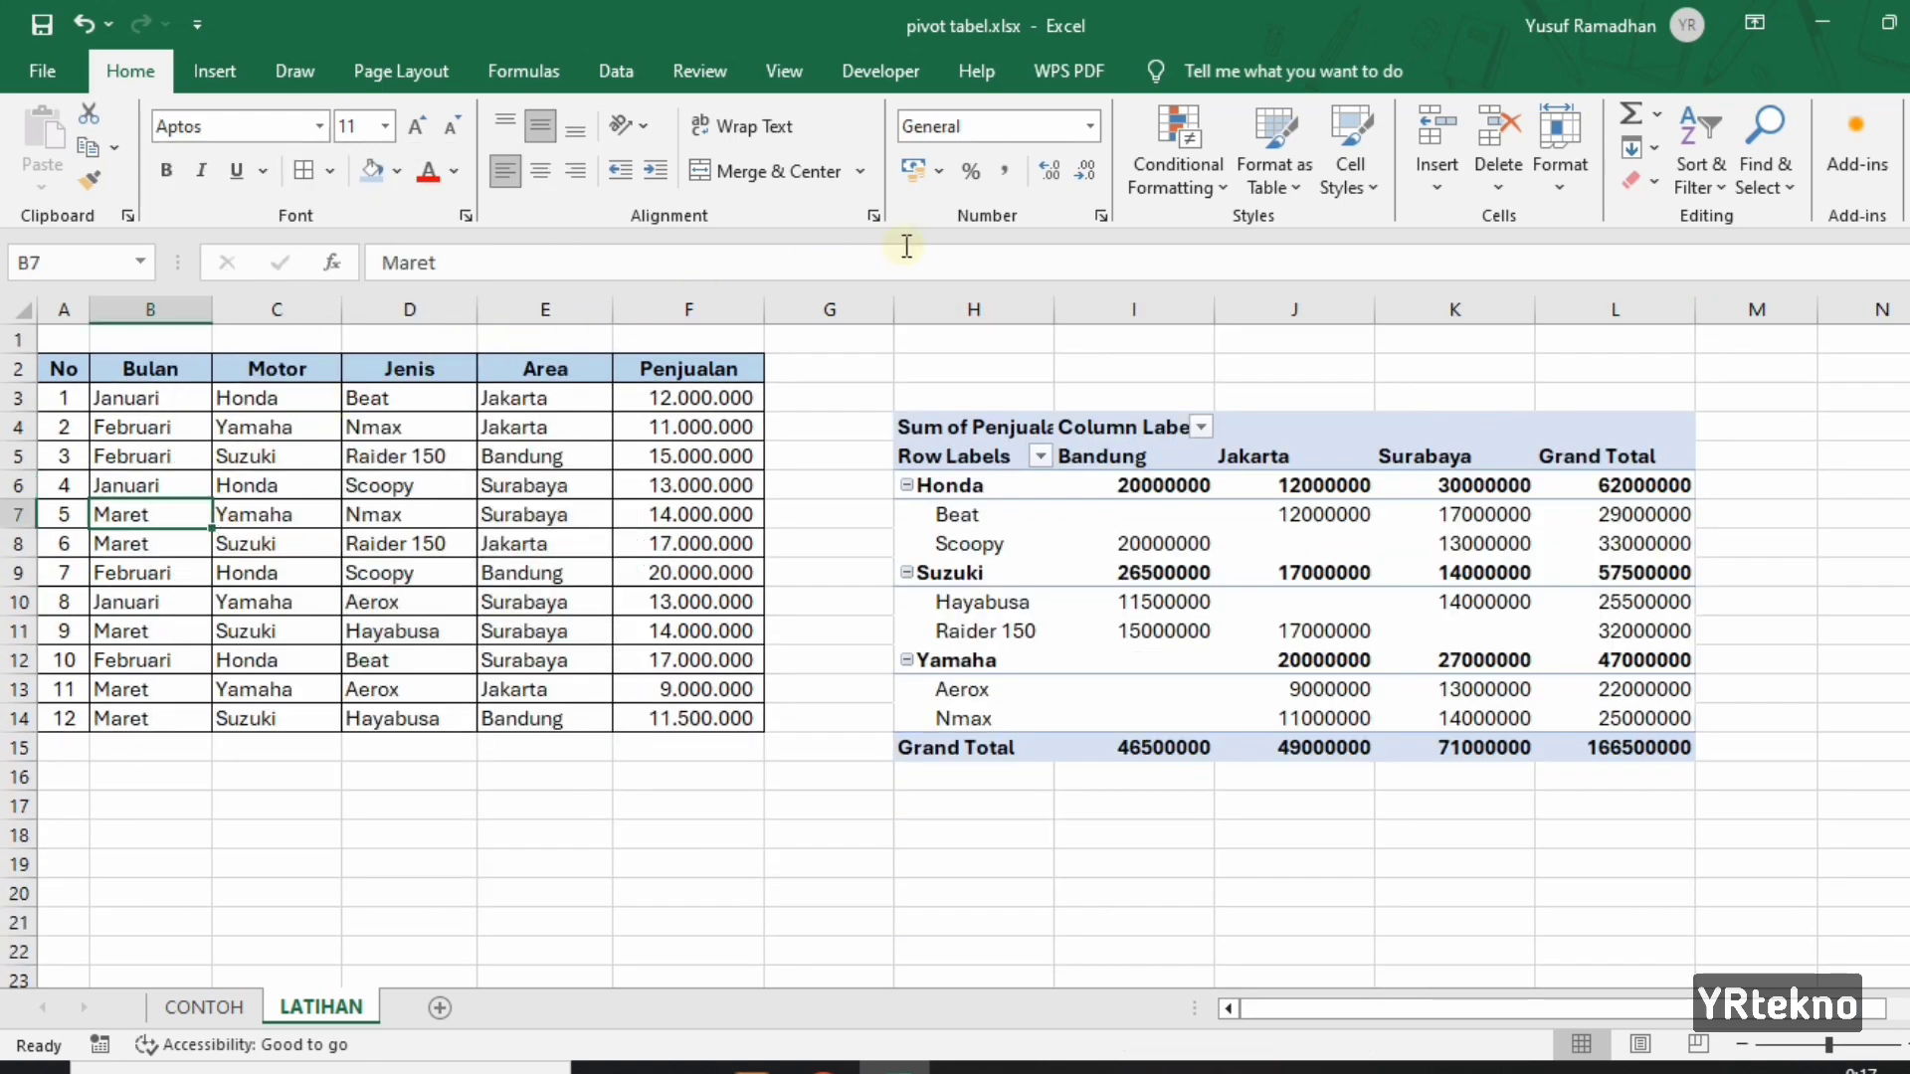
Apply the comma number style to the whole PivotTable so its sales figures have thousands separators, and leave it by selecting an empty cell.
{"action": "left_click", "coordinate": [1005, 175]}
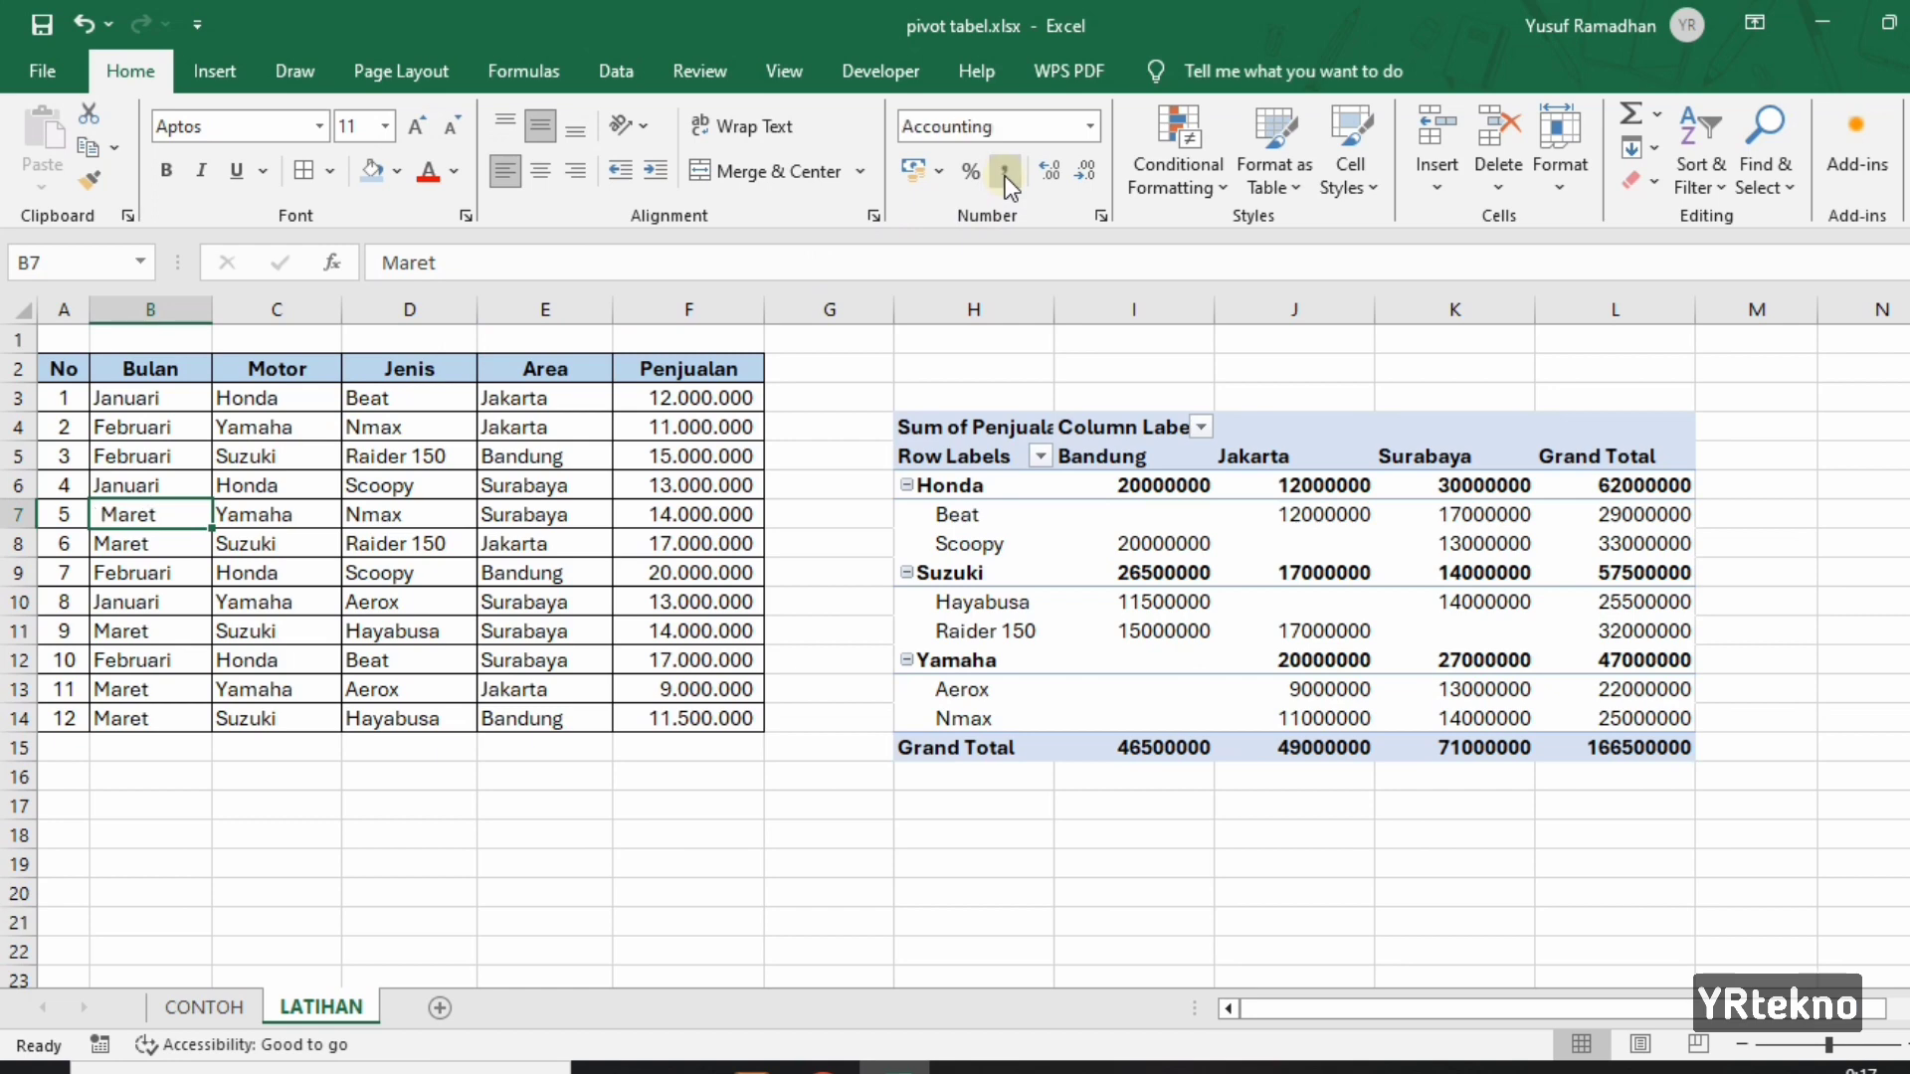
{"action": "left_click", "coordinate": [908, 422]}
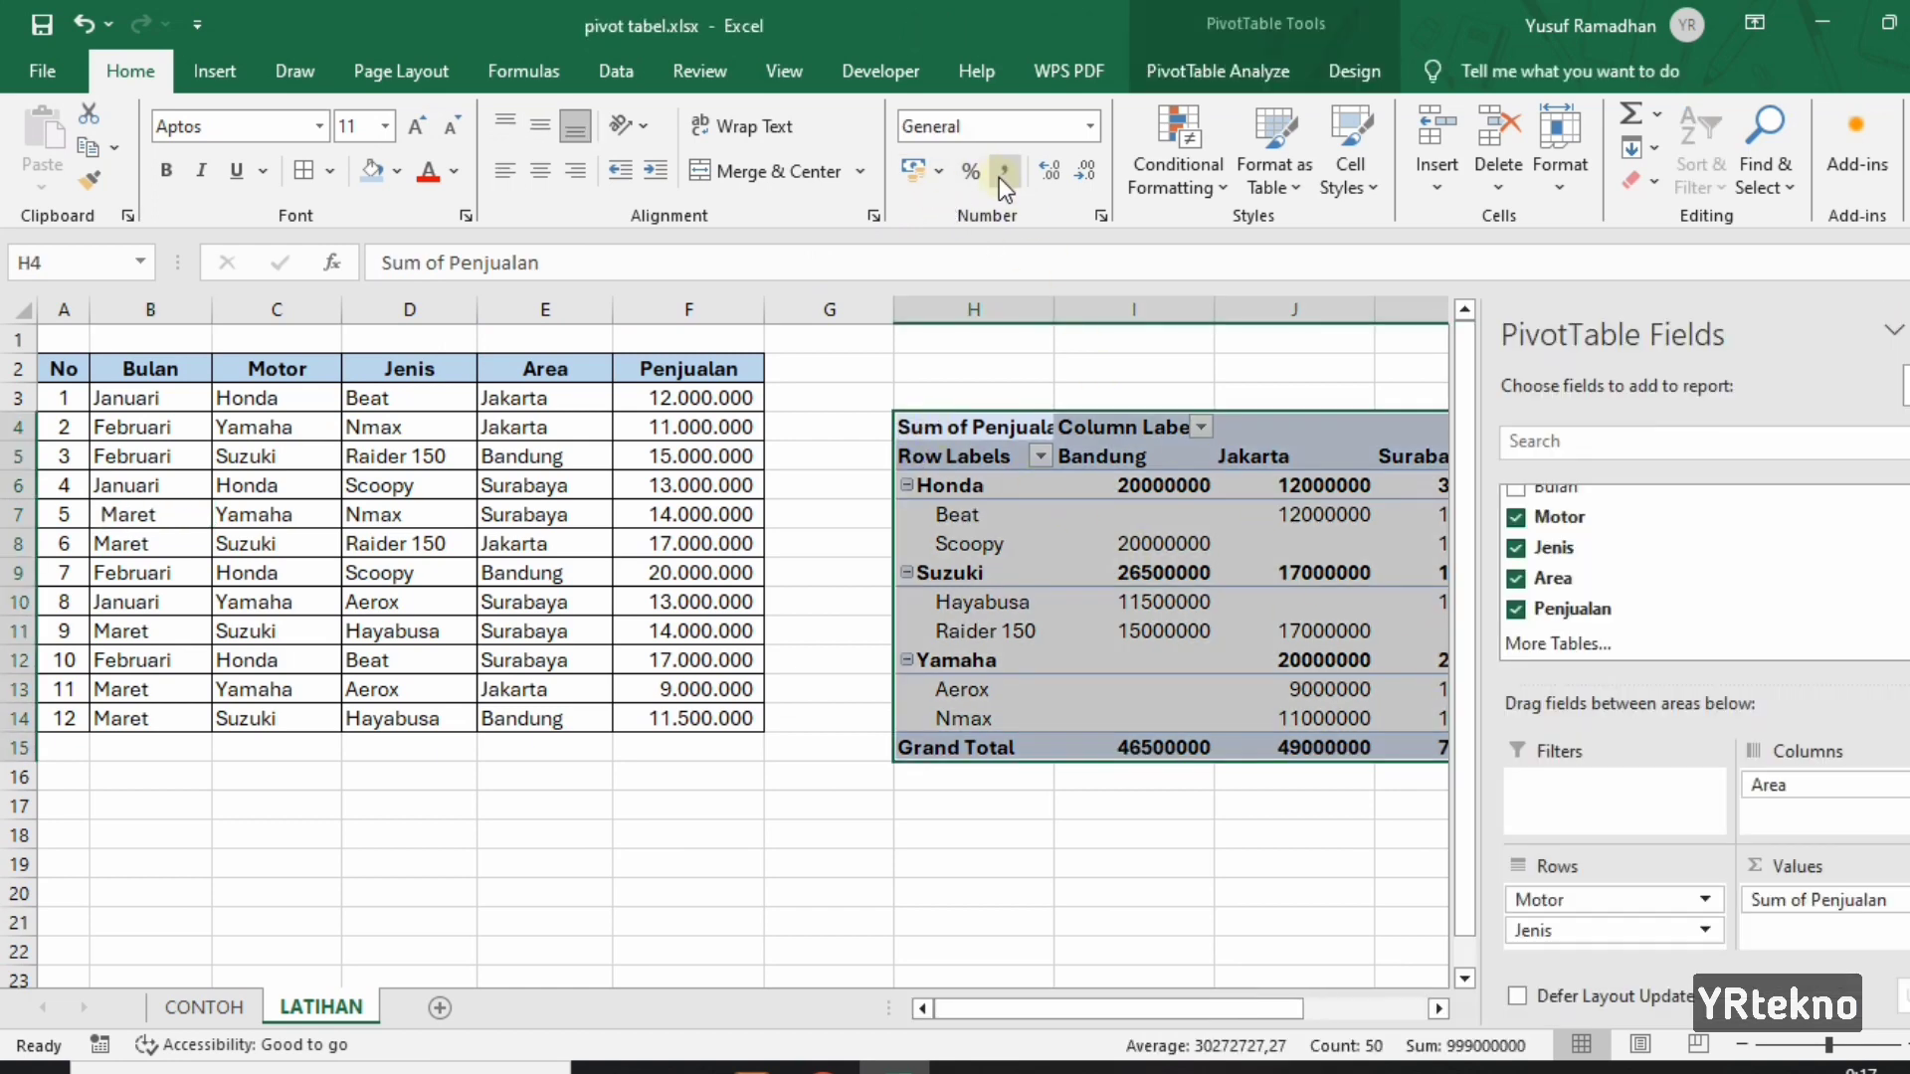
{"action": "left_click", "coordinate": [1003, 175]}
{"action": "left_click", "coordinate": [1282, 896]}
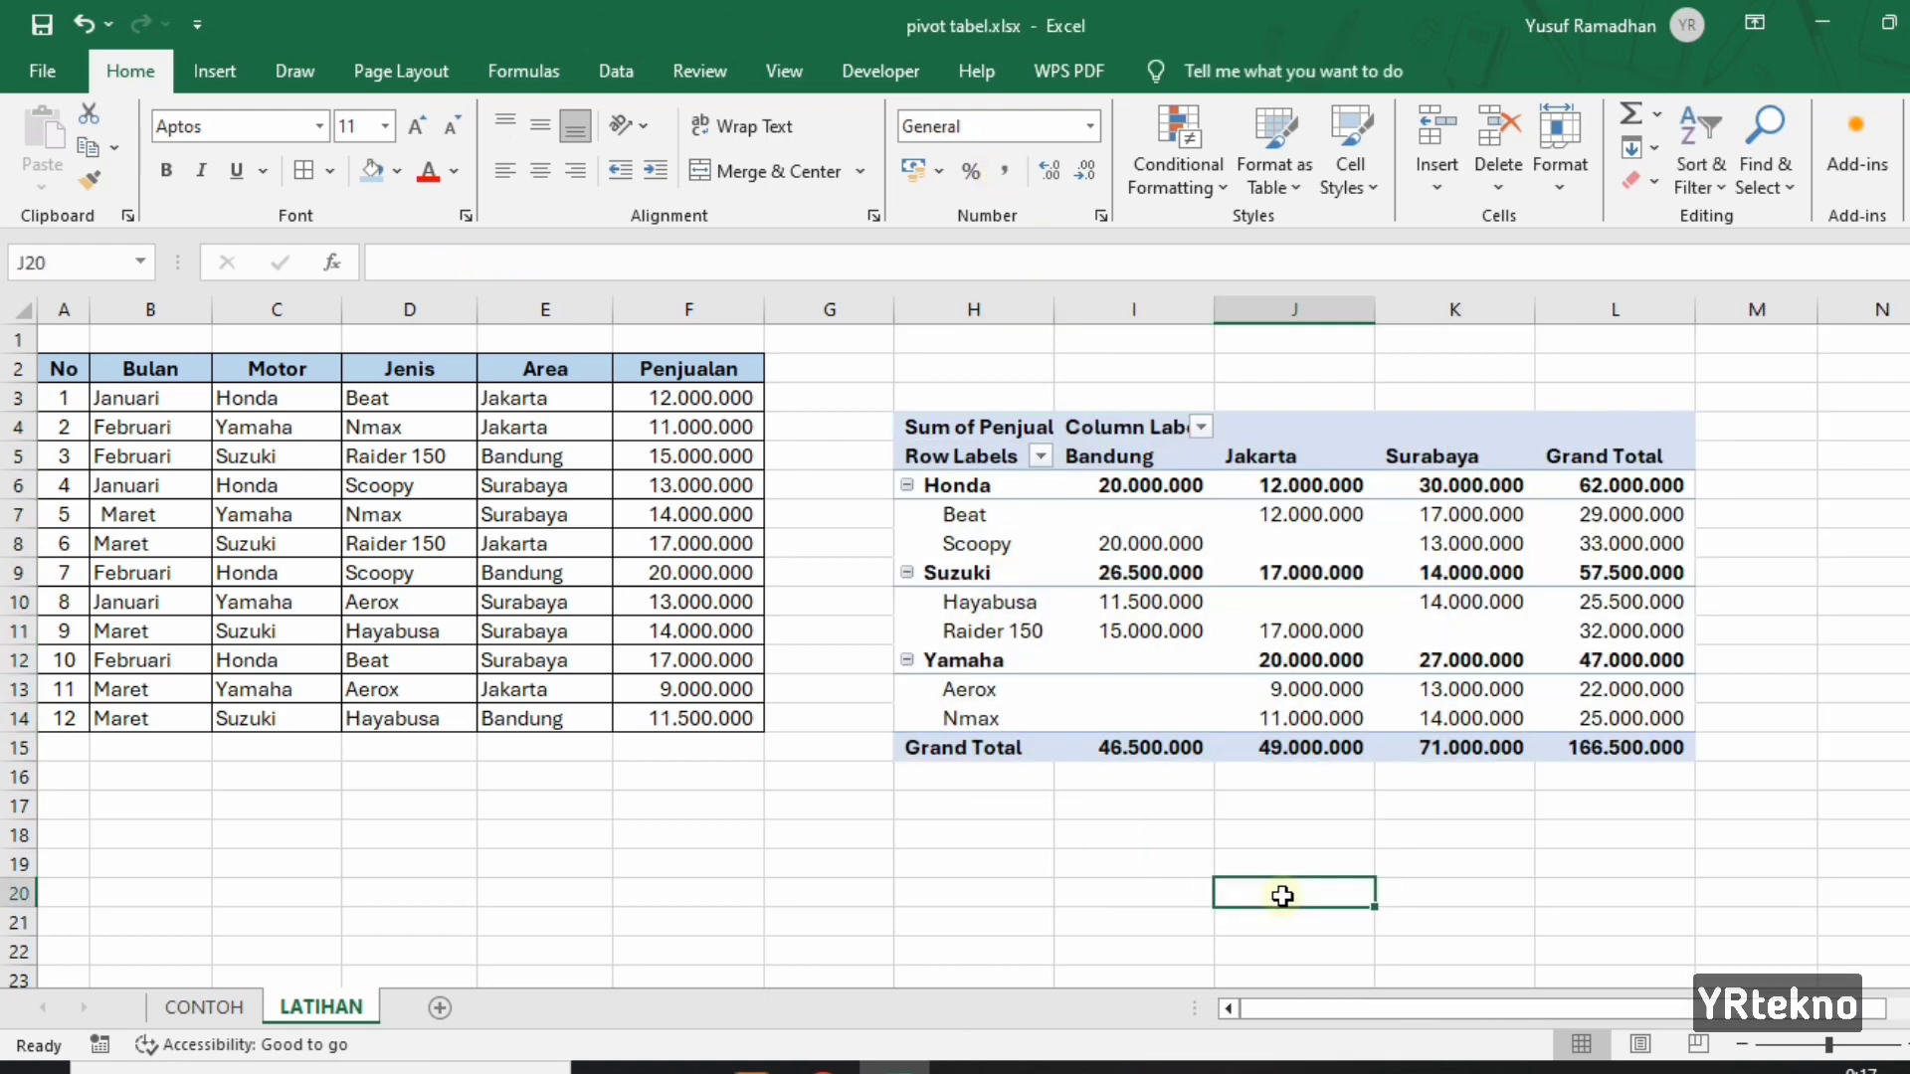
{"action": "left_click", "coordinate": [1755, 847]}
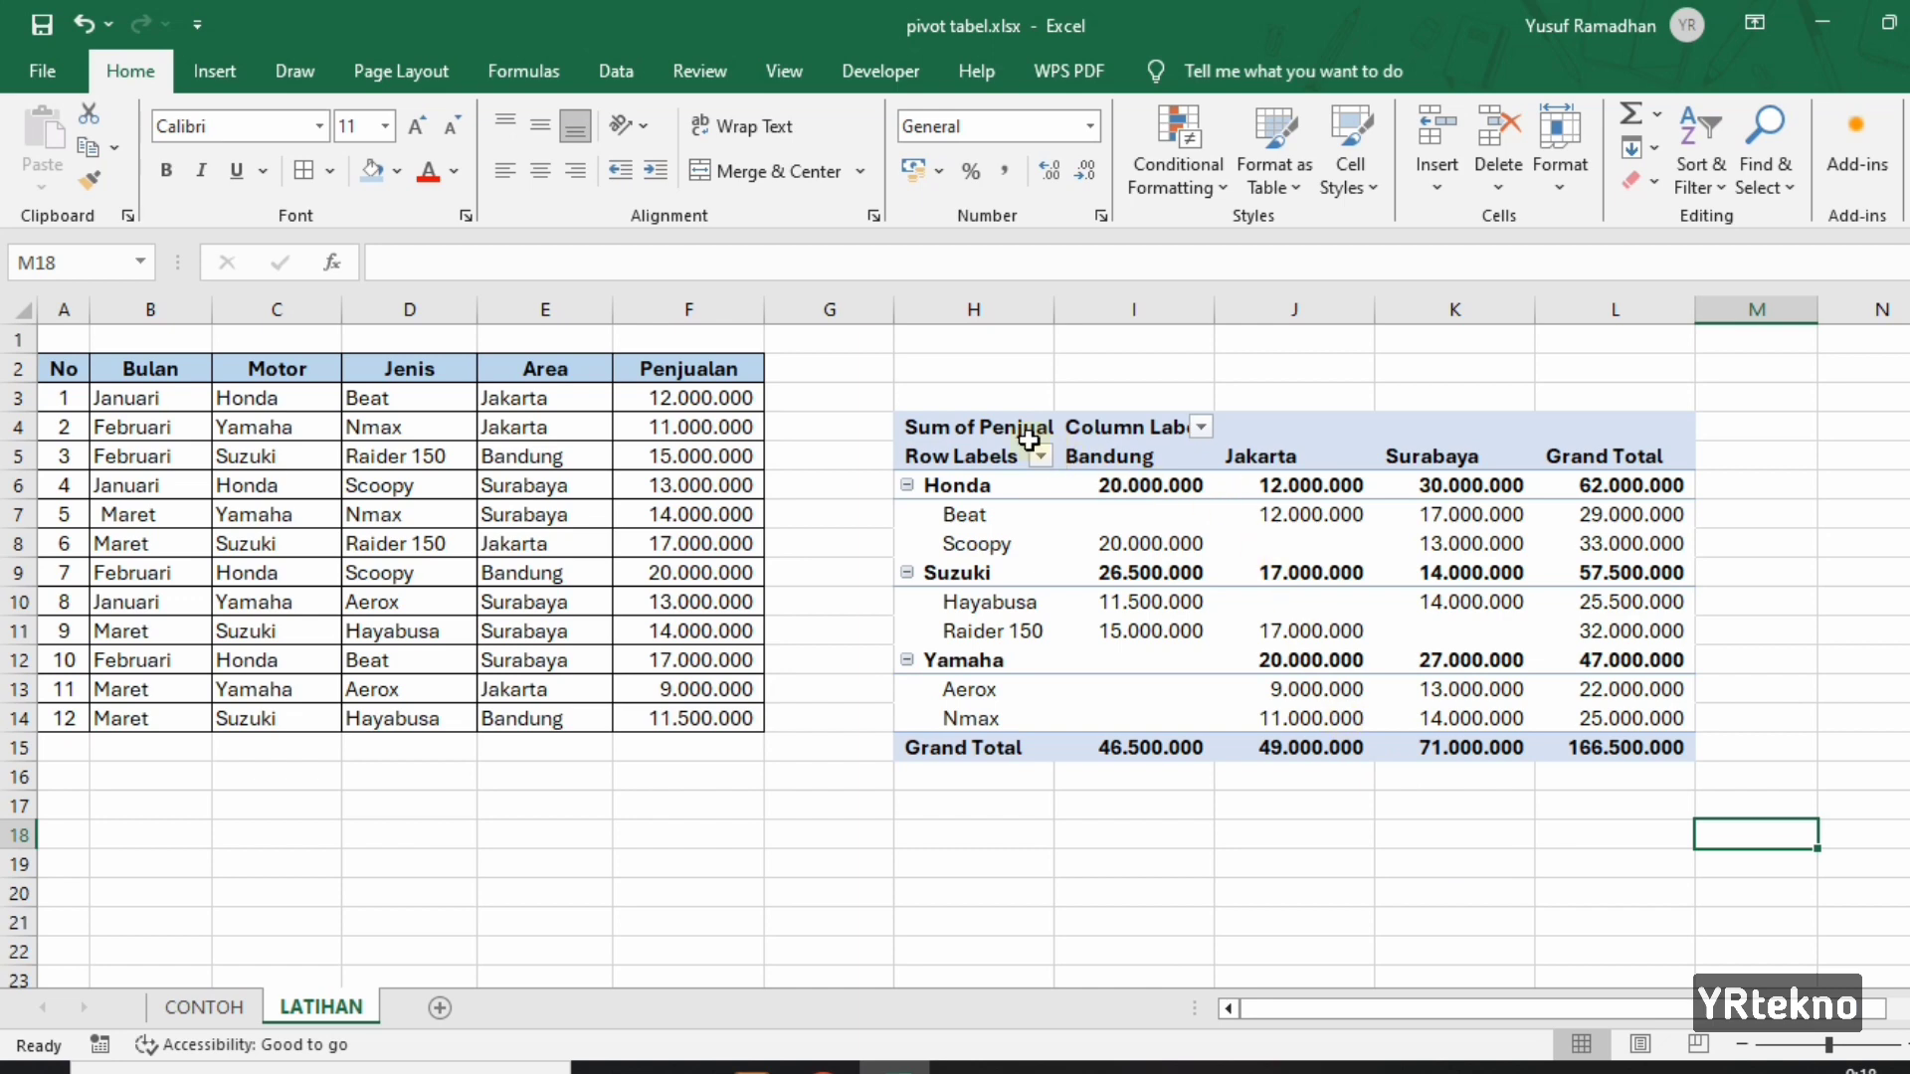
Add the Bulan field to the PivotTable's filters and leave the PivotTable by selecting an empty cell.
{"action": "left_click", "coordinate": [917, 426]}
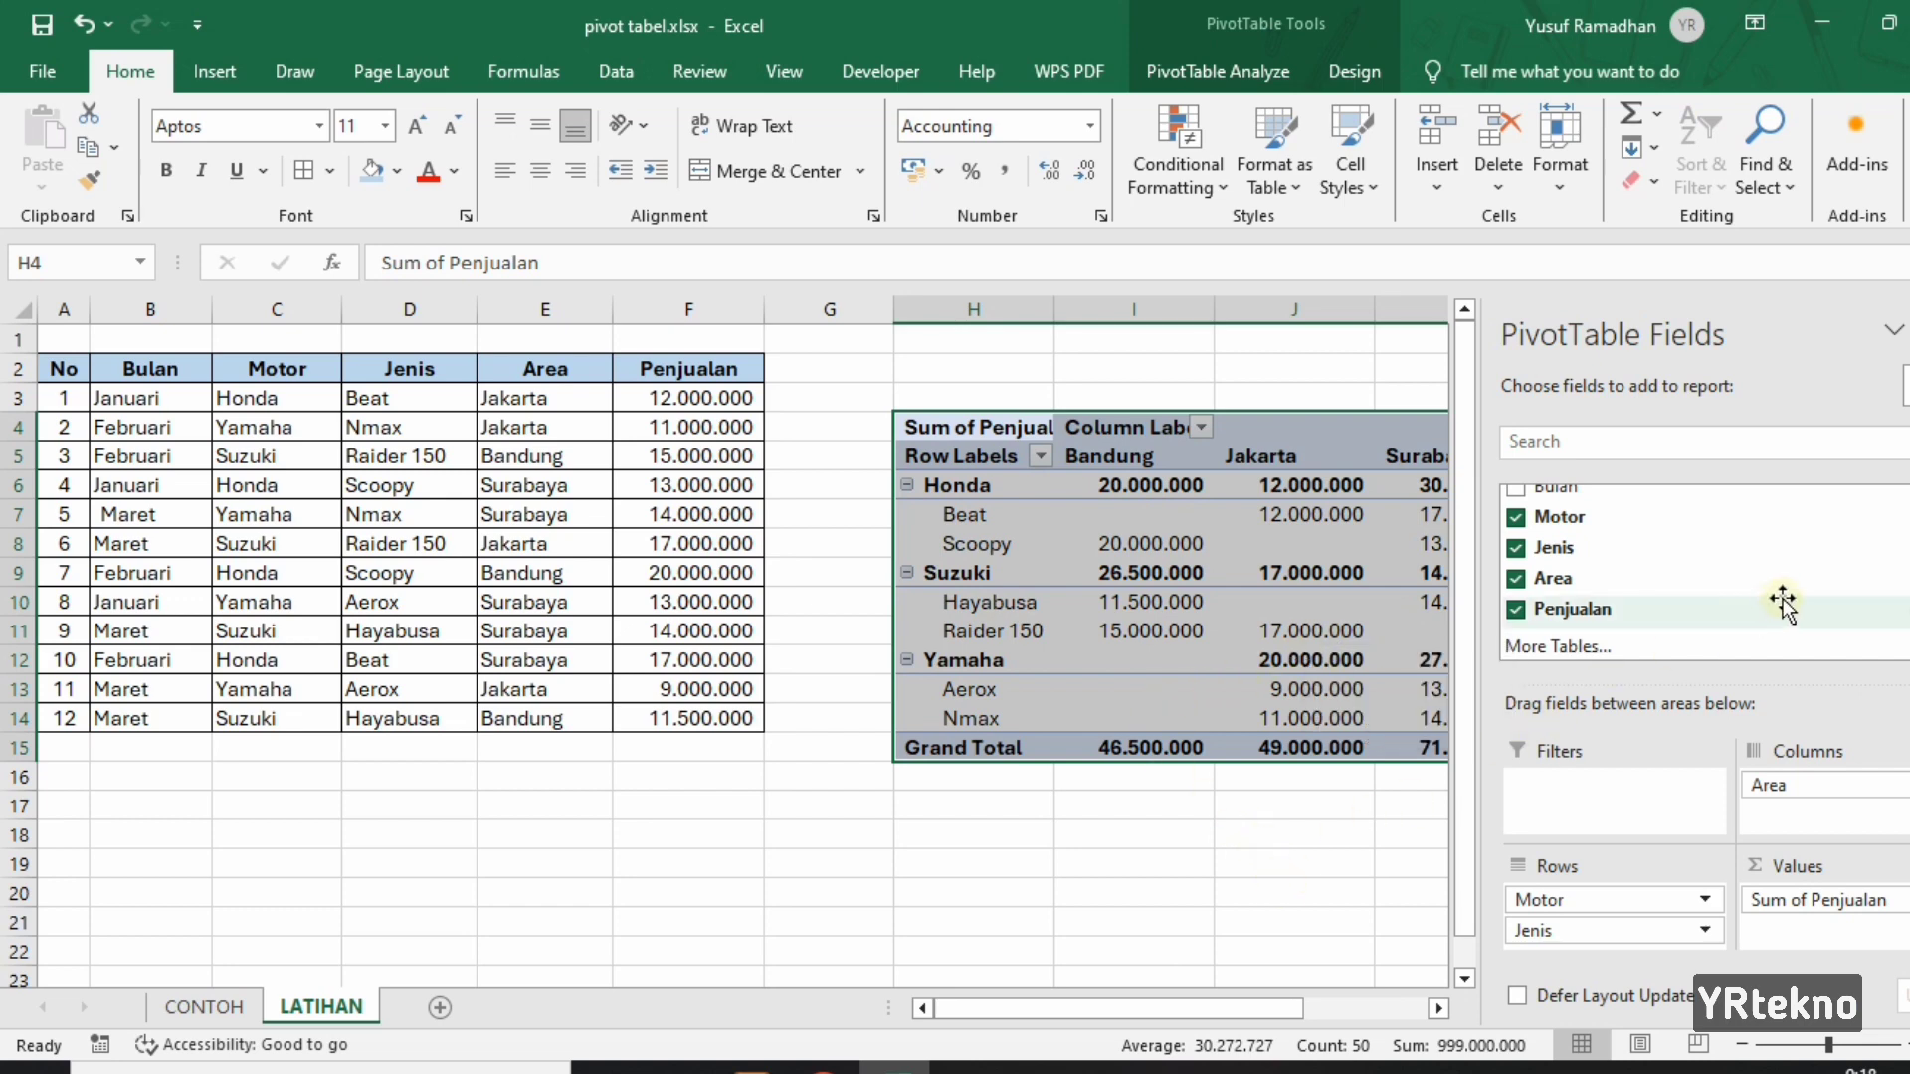
{"action": "scroll", "coordinate": [1785, 602], "scroll_direction": "up", "scroll_amount": 1}
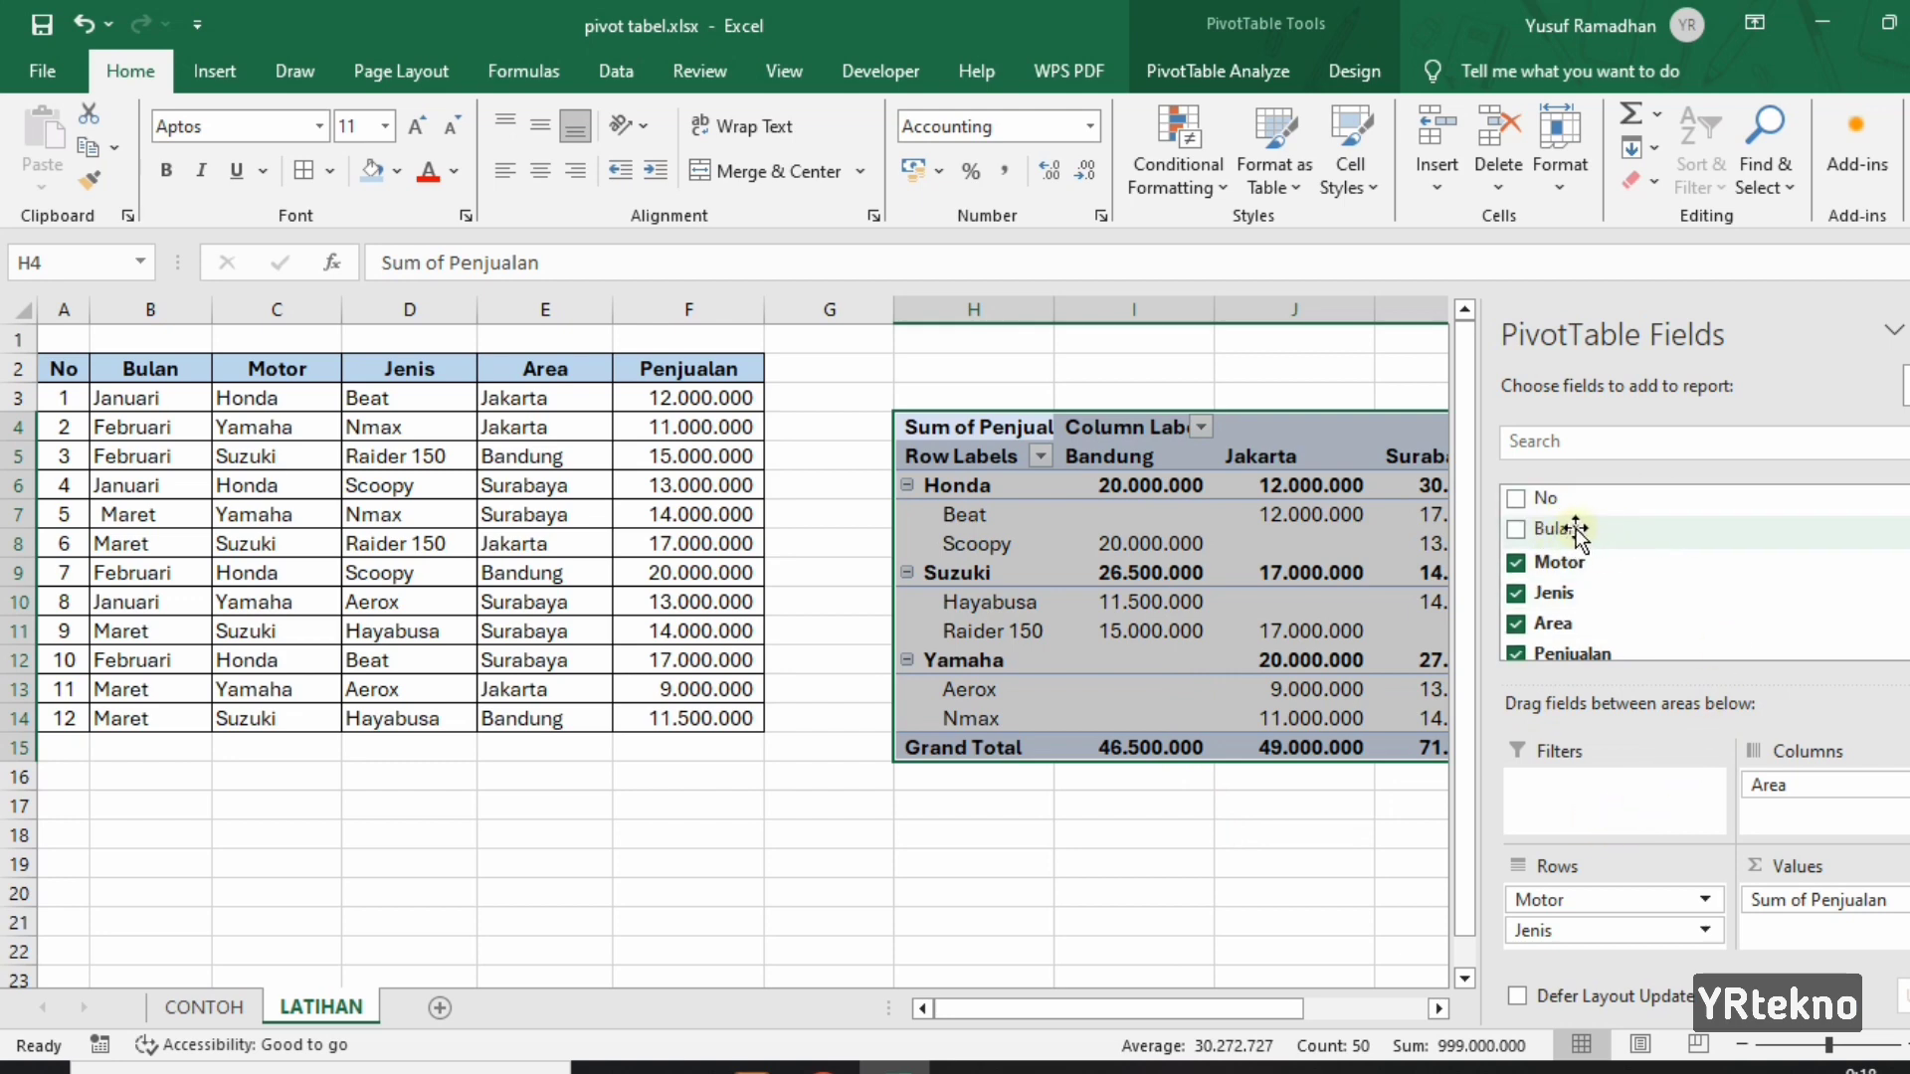
{"action": "mouse_move", "coordinate": [1564, 527]}
{"action": "left_mouse_down"}
{"action": "mouse_move", "coordinate": [1598, 577]}
{"action": "mouse_move", "coordinate": [1656, 828]}
{"action": "mouse_move", "coordinate": [1571, 786]}
{"action": "mouse_move", "coordinate": [1589, 796]}
{"action": "left_mouse_up"}
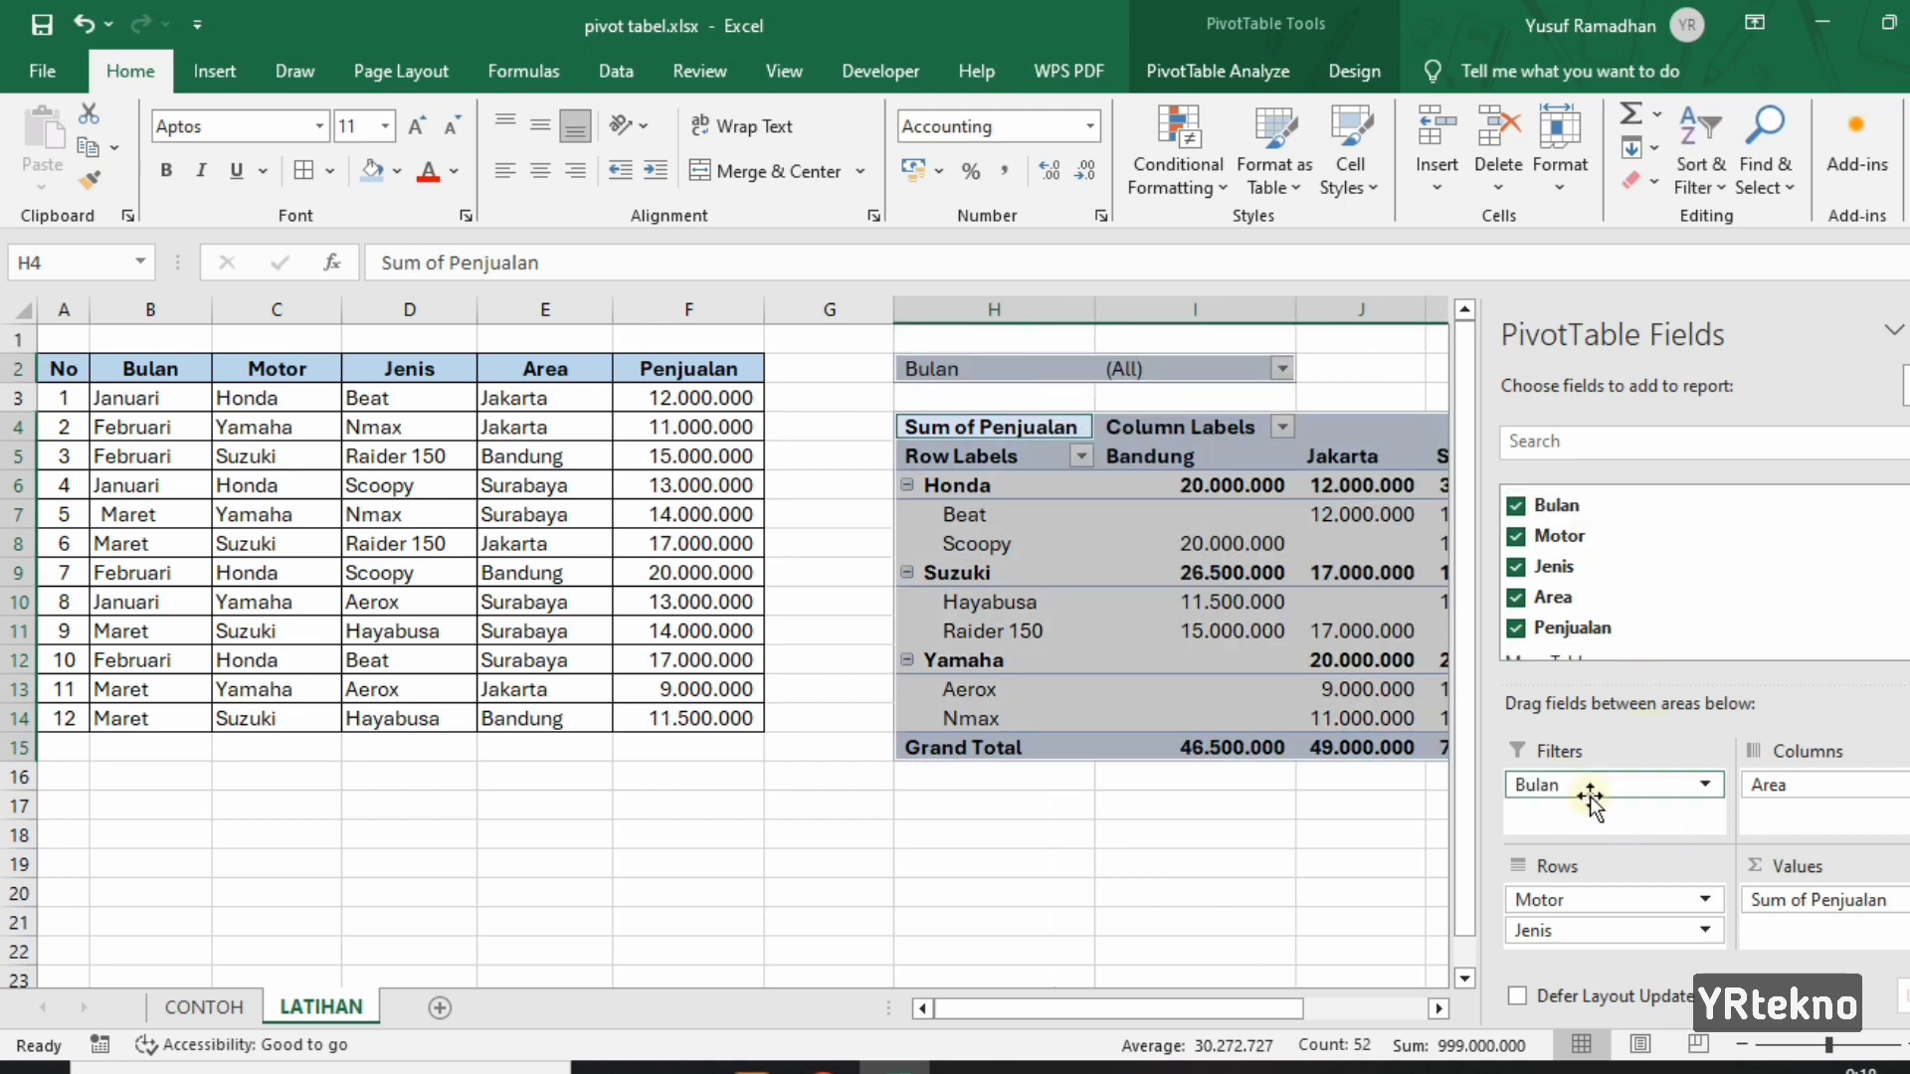
{"action": "left_click", "coordinate": [1399, 830]}
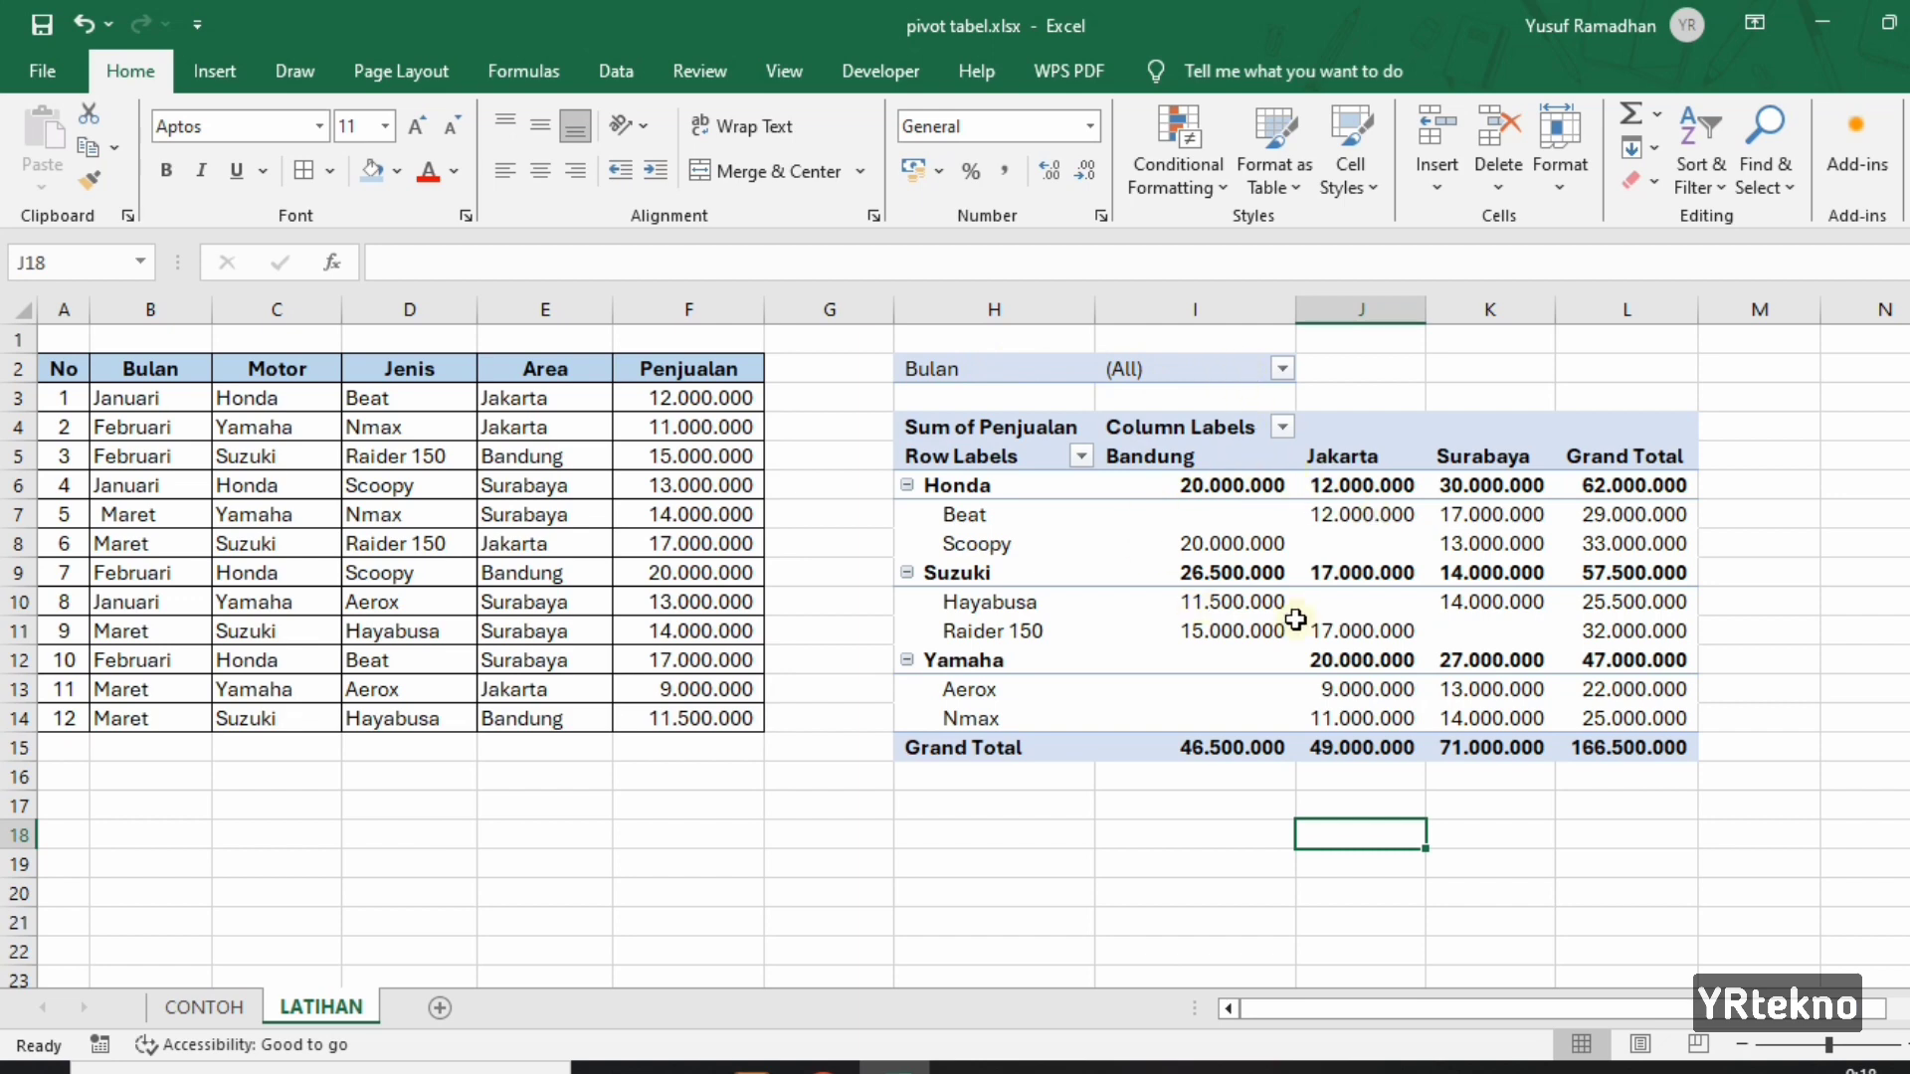
Allow multiple items in the PivotTable's Bulan filter and restrict it to Februari only.
{"action": "left_click", "coordinate": [1283, 370]}
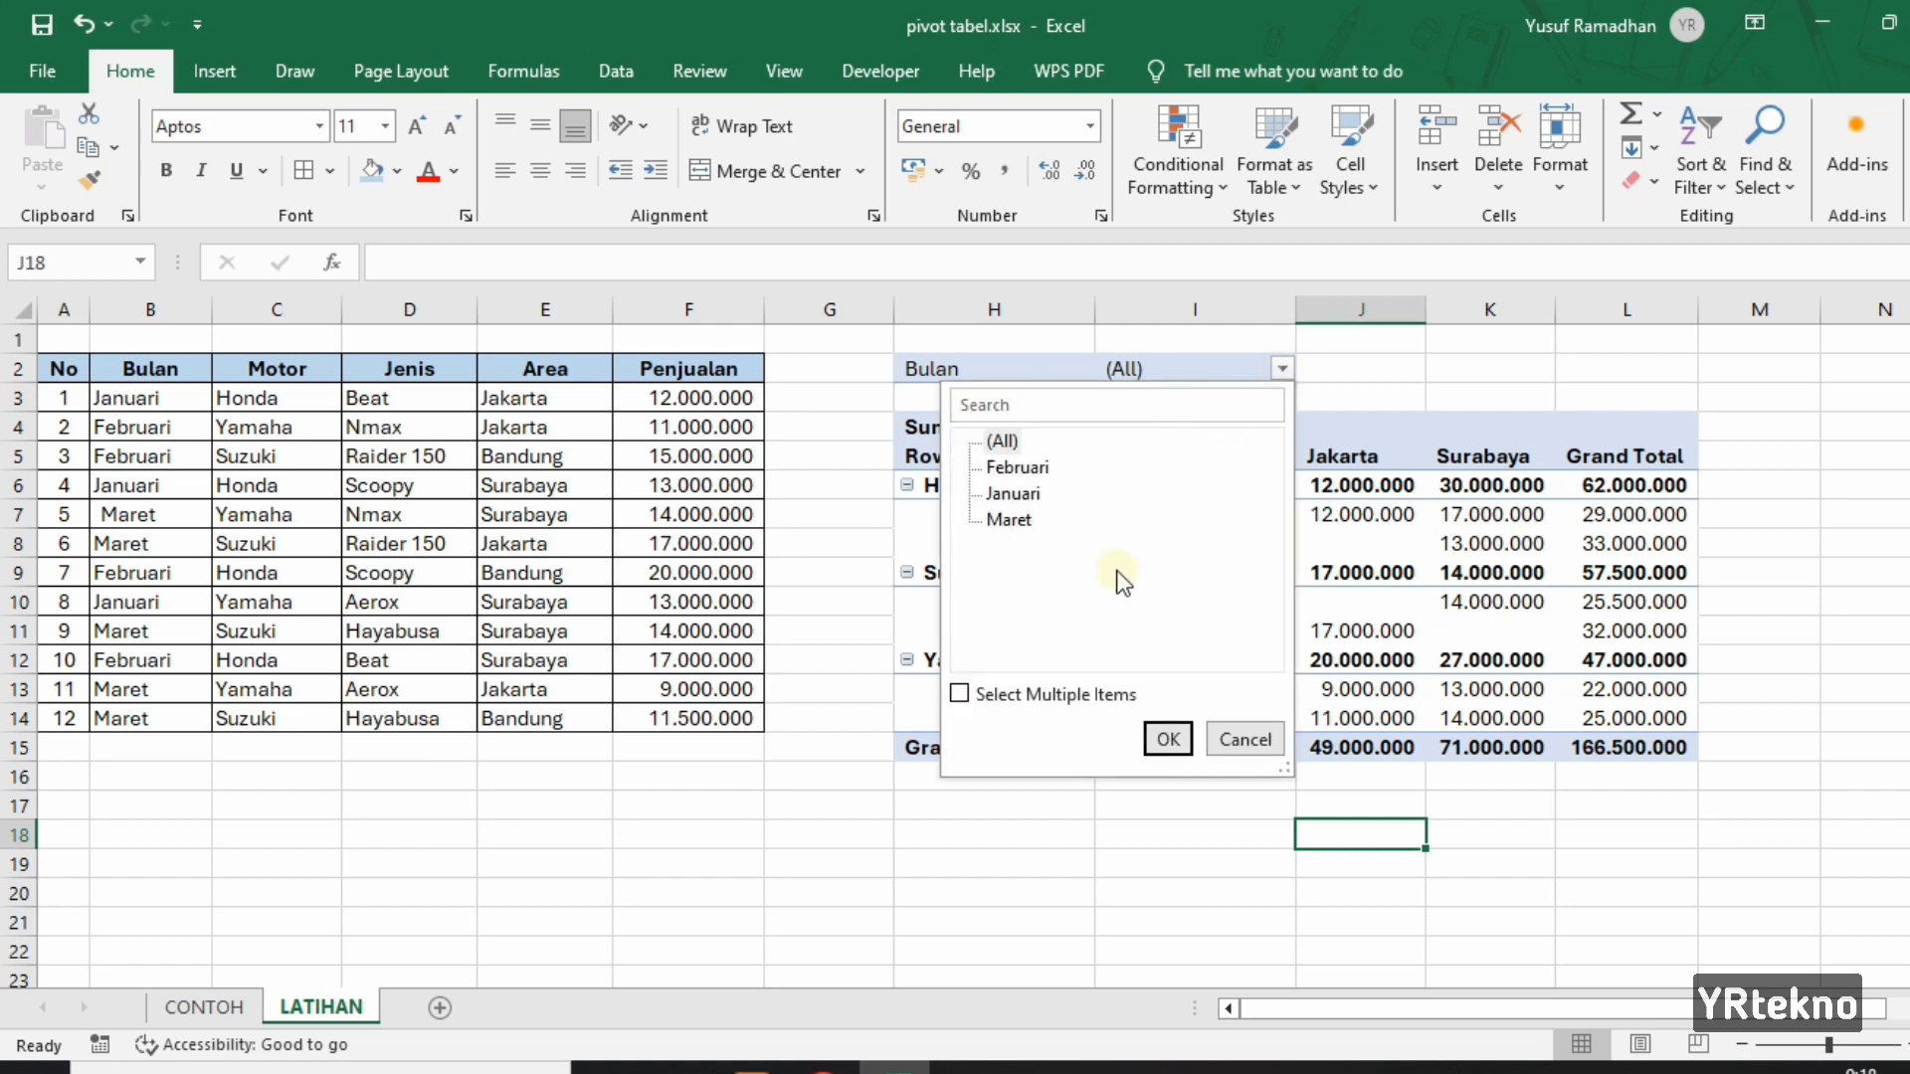
{"action": "left_click", "coordinate": [960, 694]}
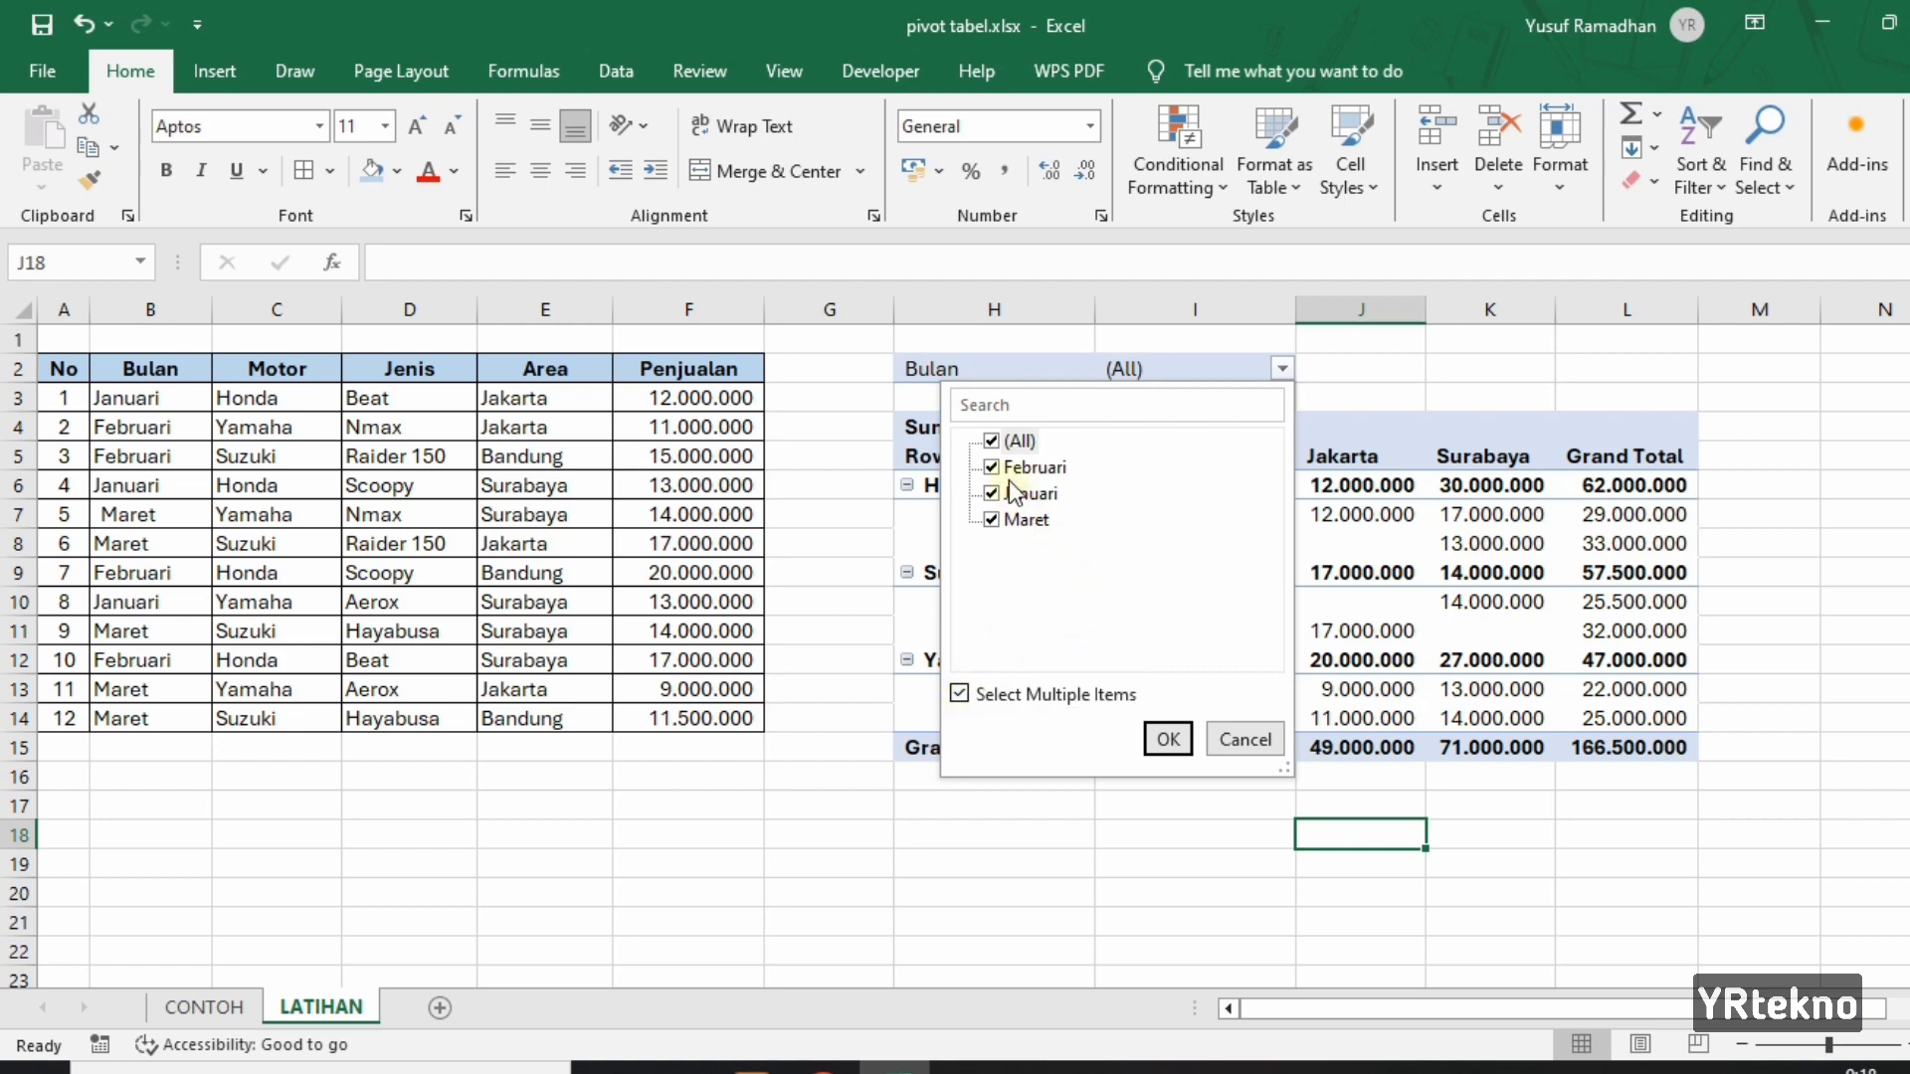
{"action": "left_click", "coordinate": [995, 441]}
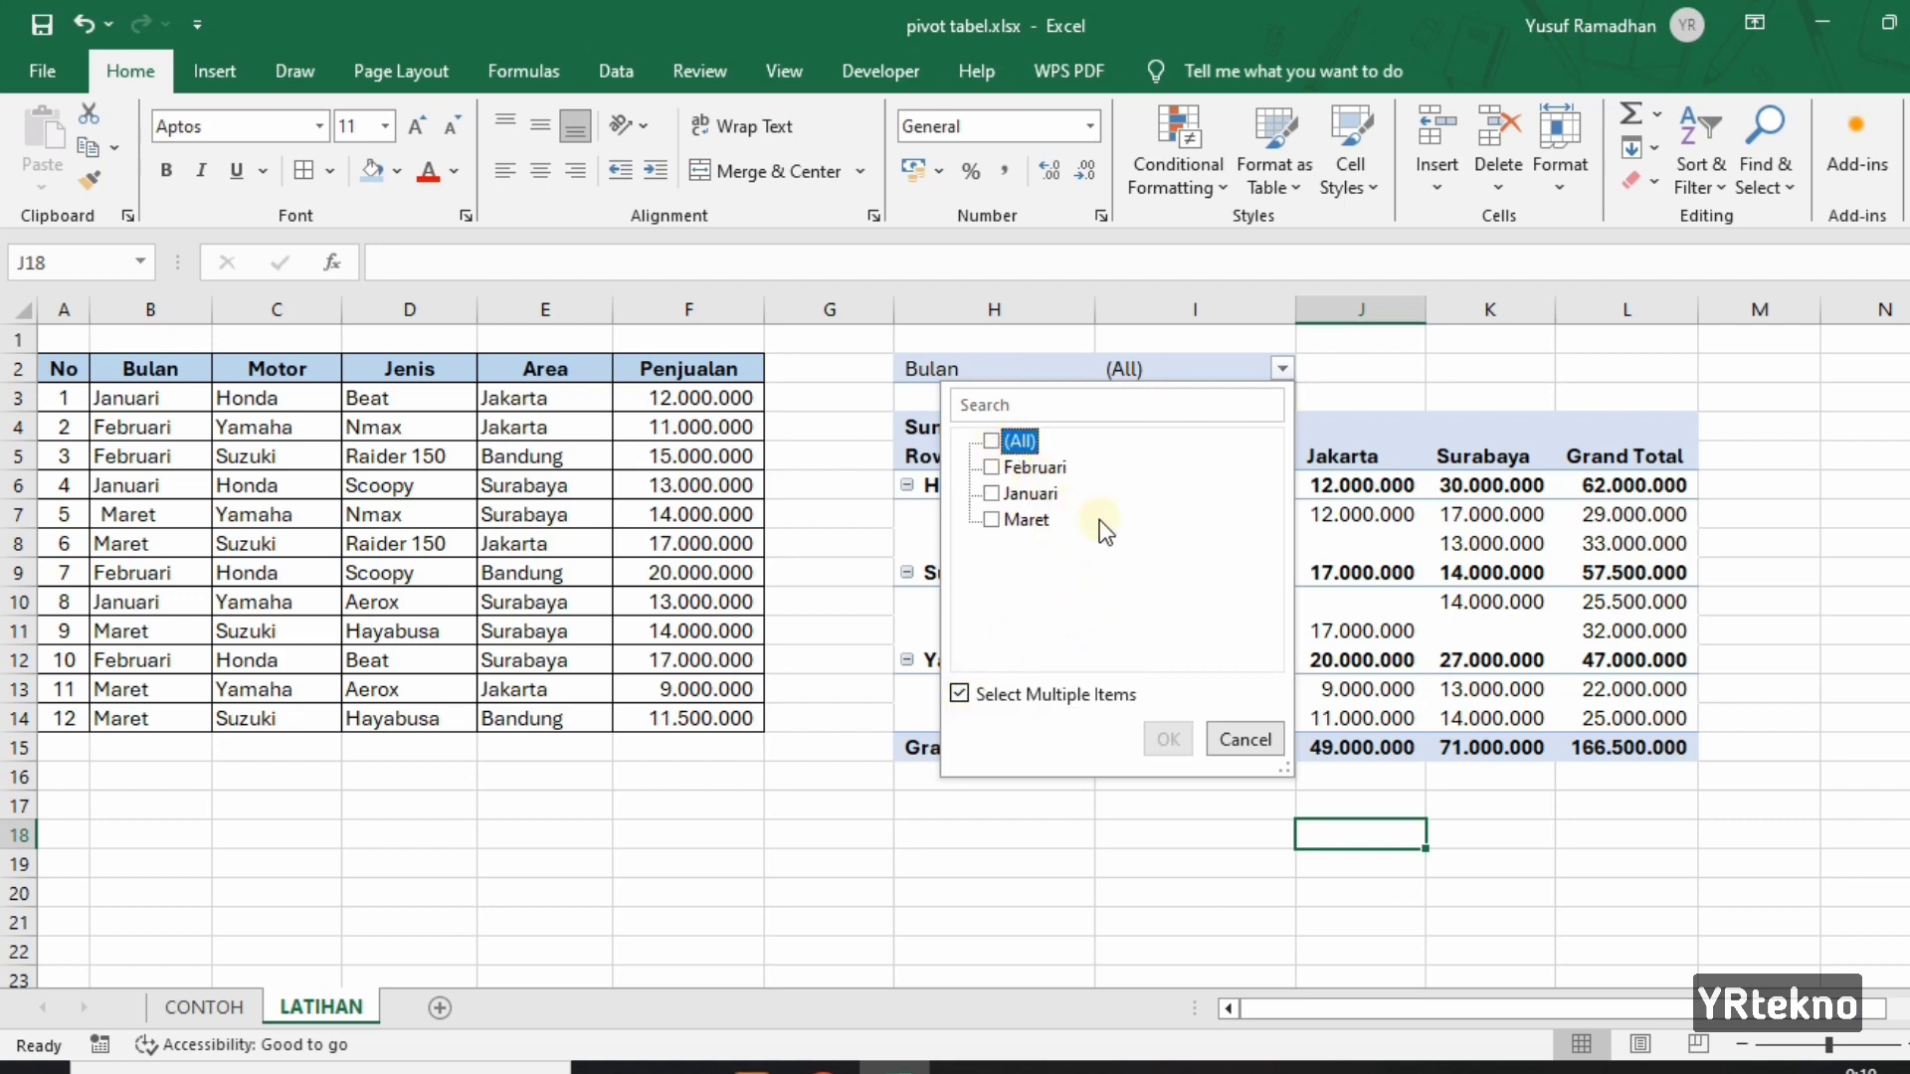
{"action": "left_click", "coordinate": [992, 468]}
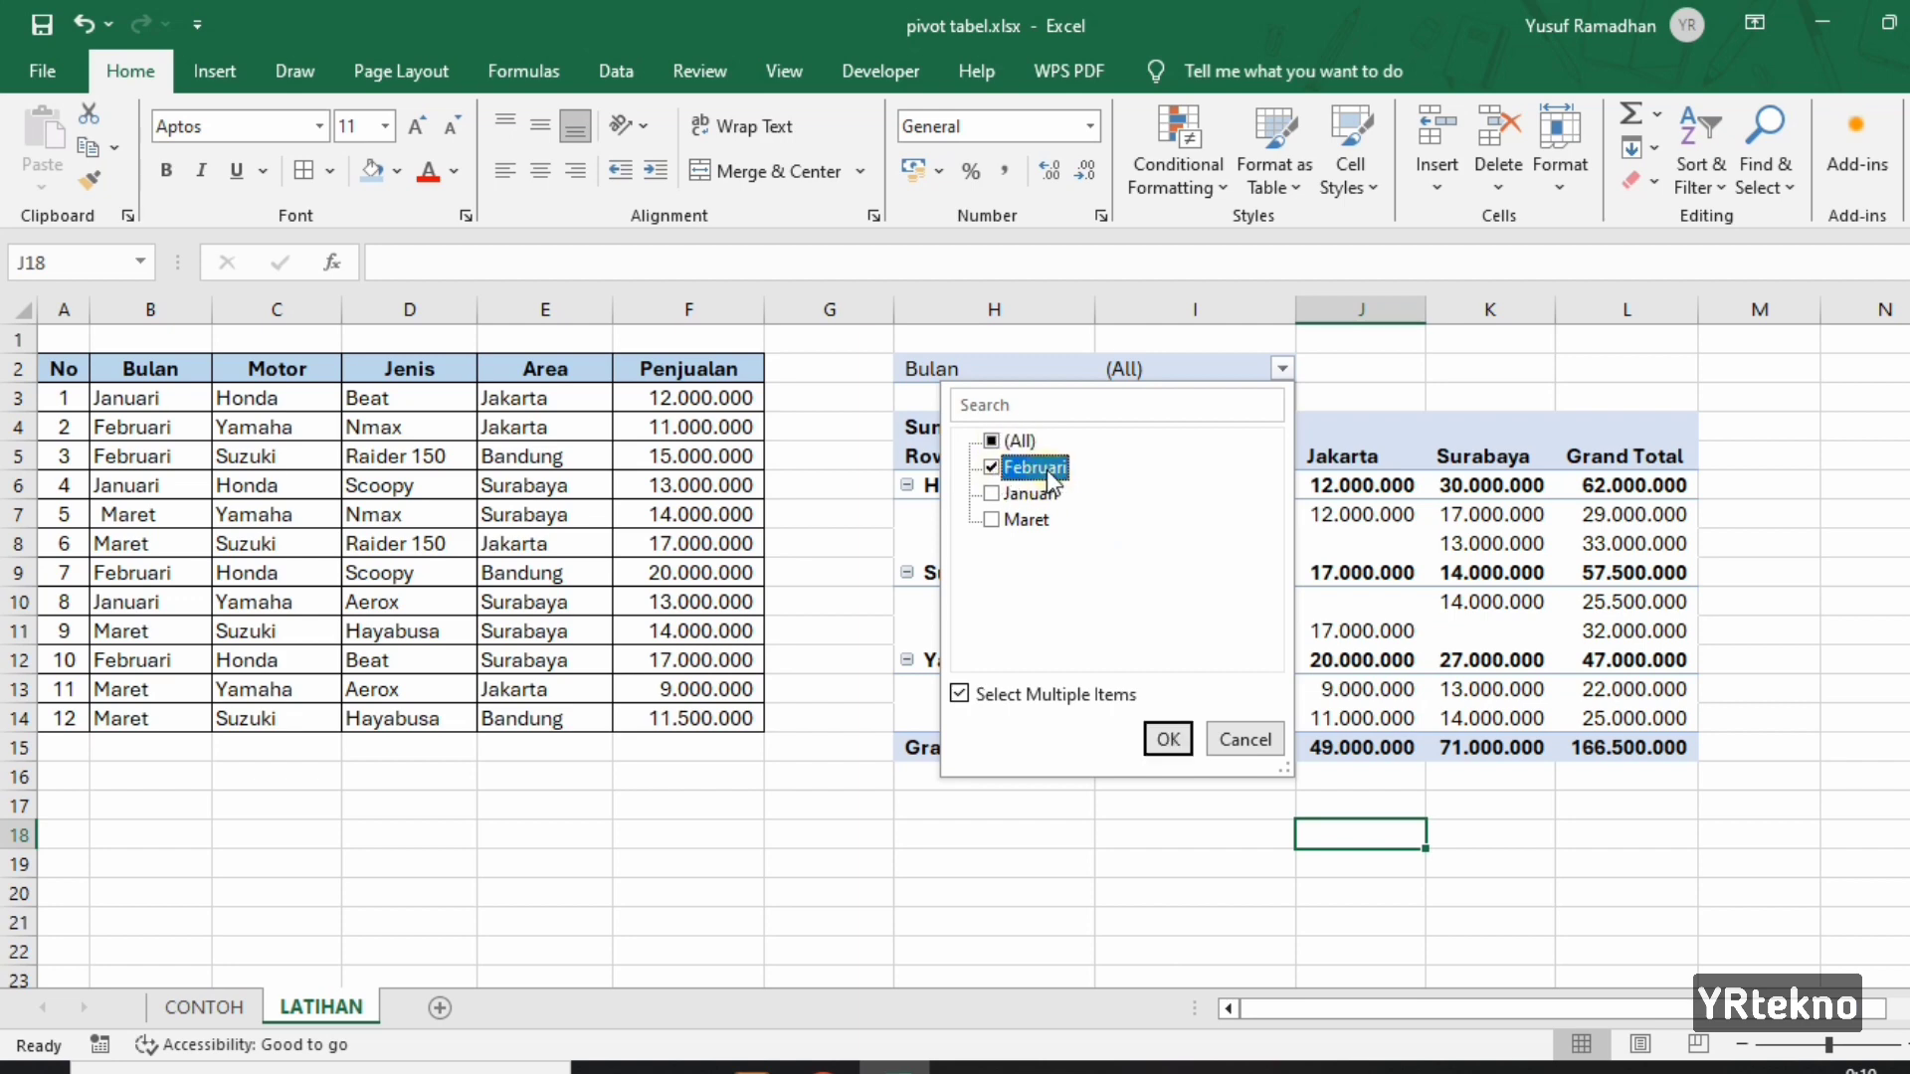
{"action": "left_click", "coordinate": [1174, 738]}
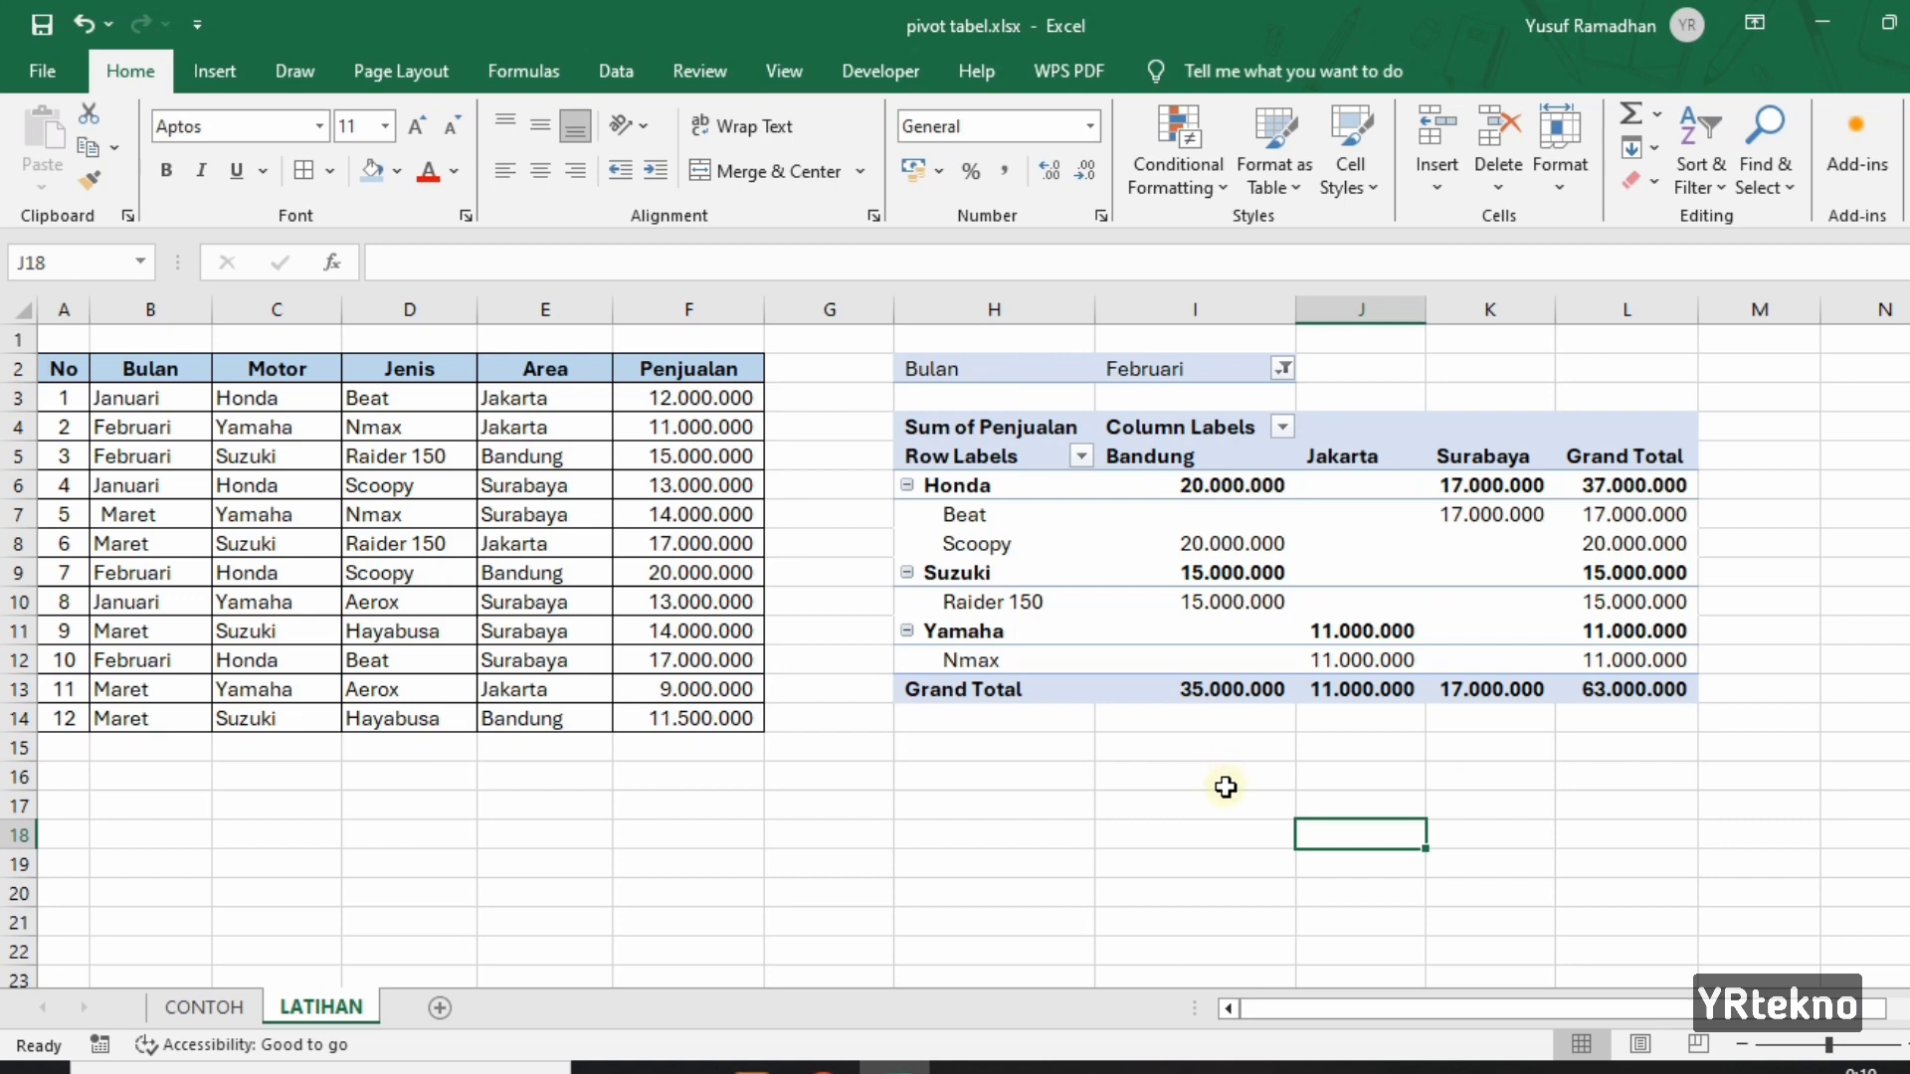
Include Maret alongside Februari in the PivotTable's Bulan filter.
{"action": "left_click", "coordinate": [1283, 369]}
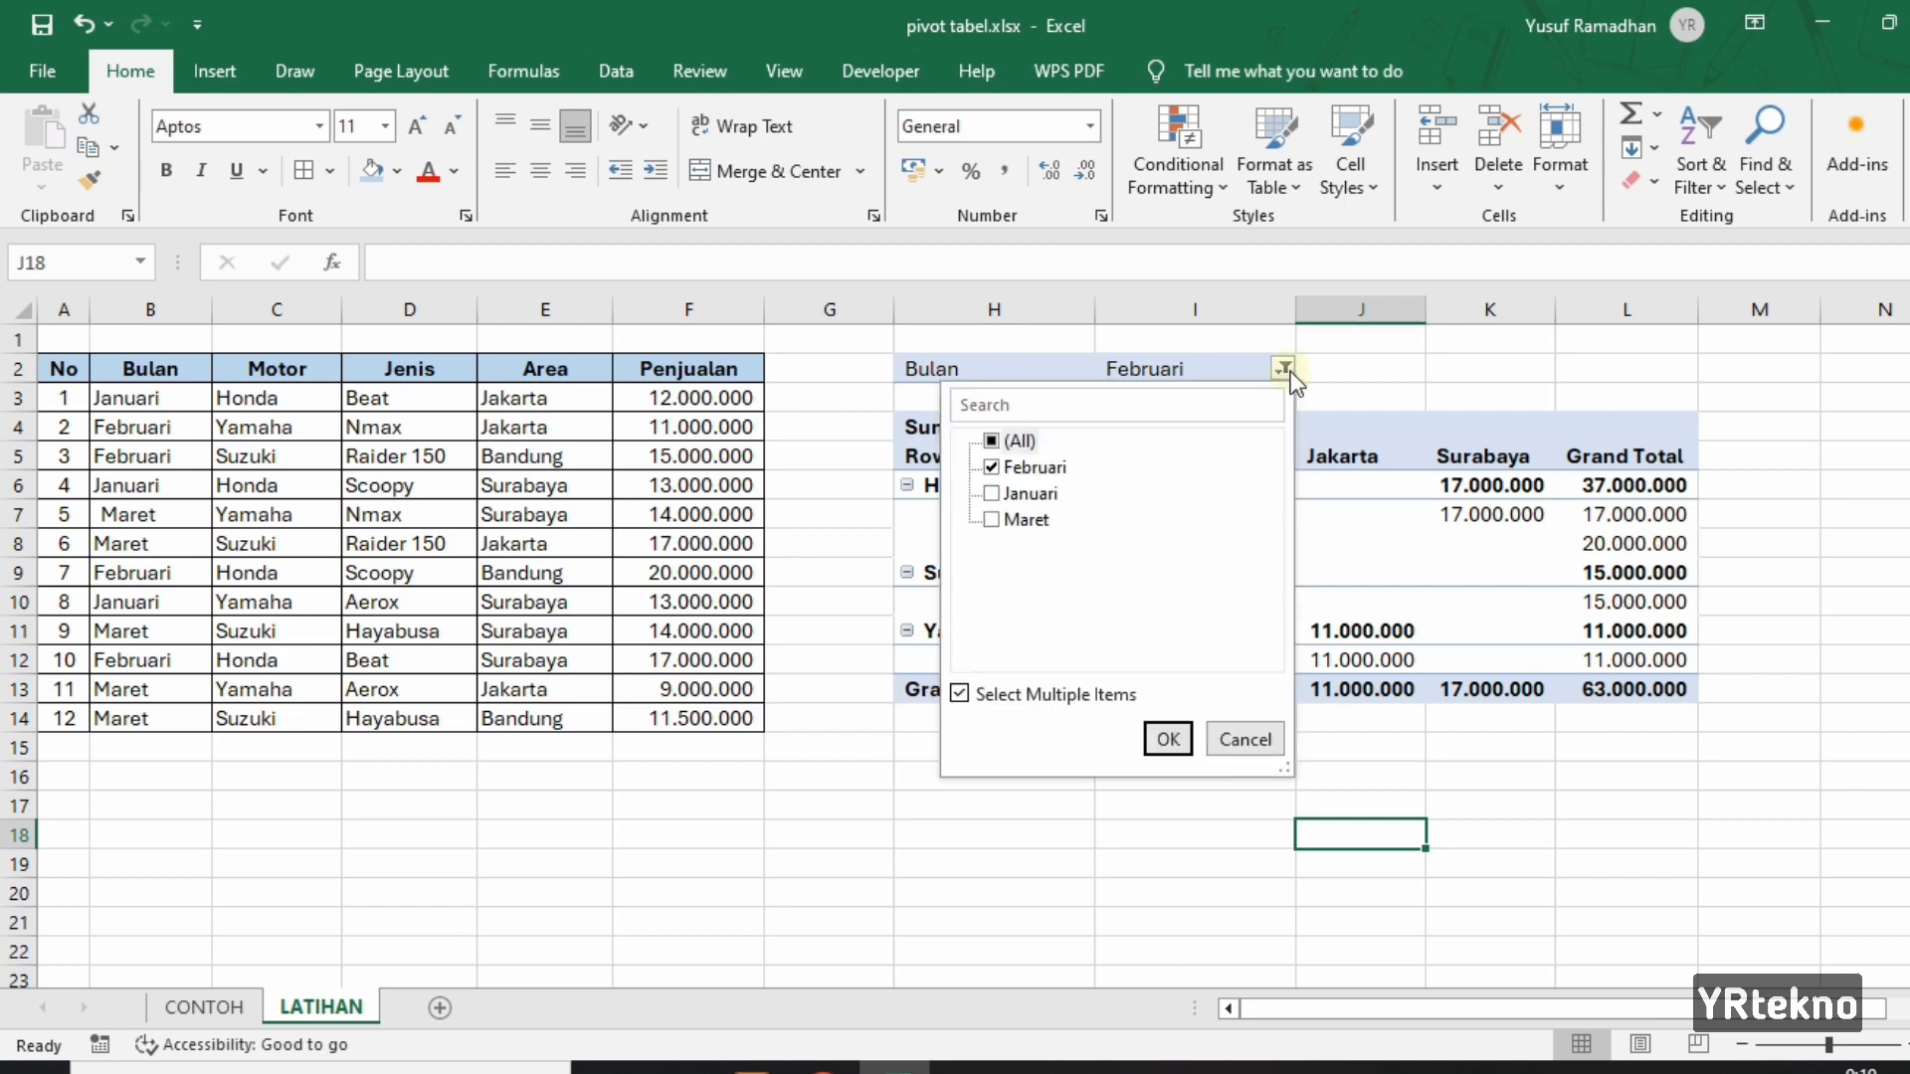
{"action": "left_click", "coordinate": [992, 520]}
{"action": "left_click", "coordinate": [1167, 739]}
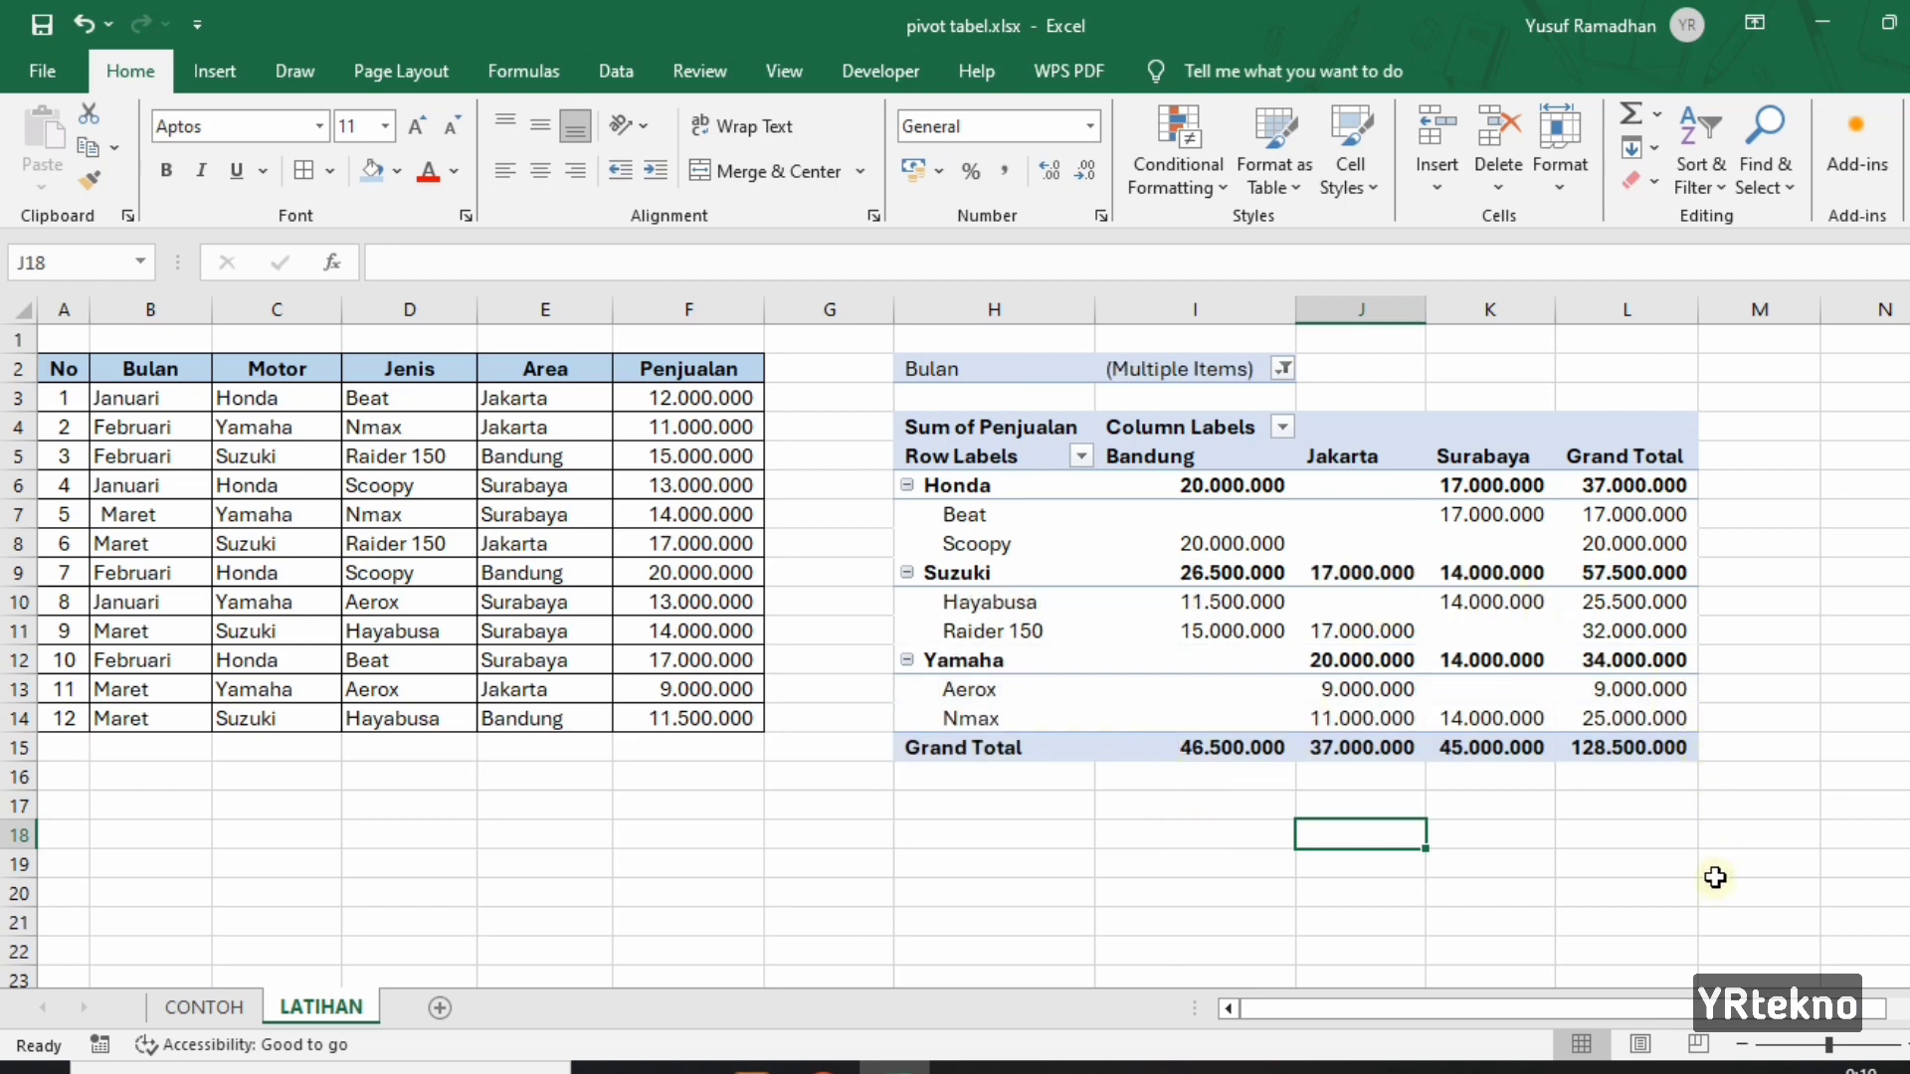
Reset the PivotTable's Bulan filter to all months and select an empty cell outside the PivotTable.
{"action": "left_click", "coordinate": [1283, 370]}
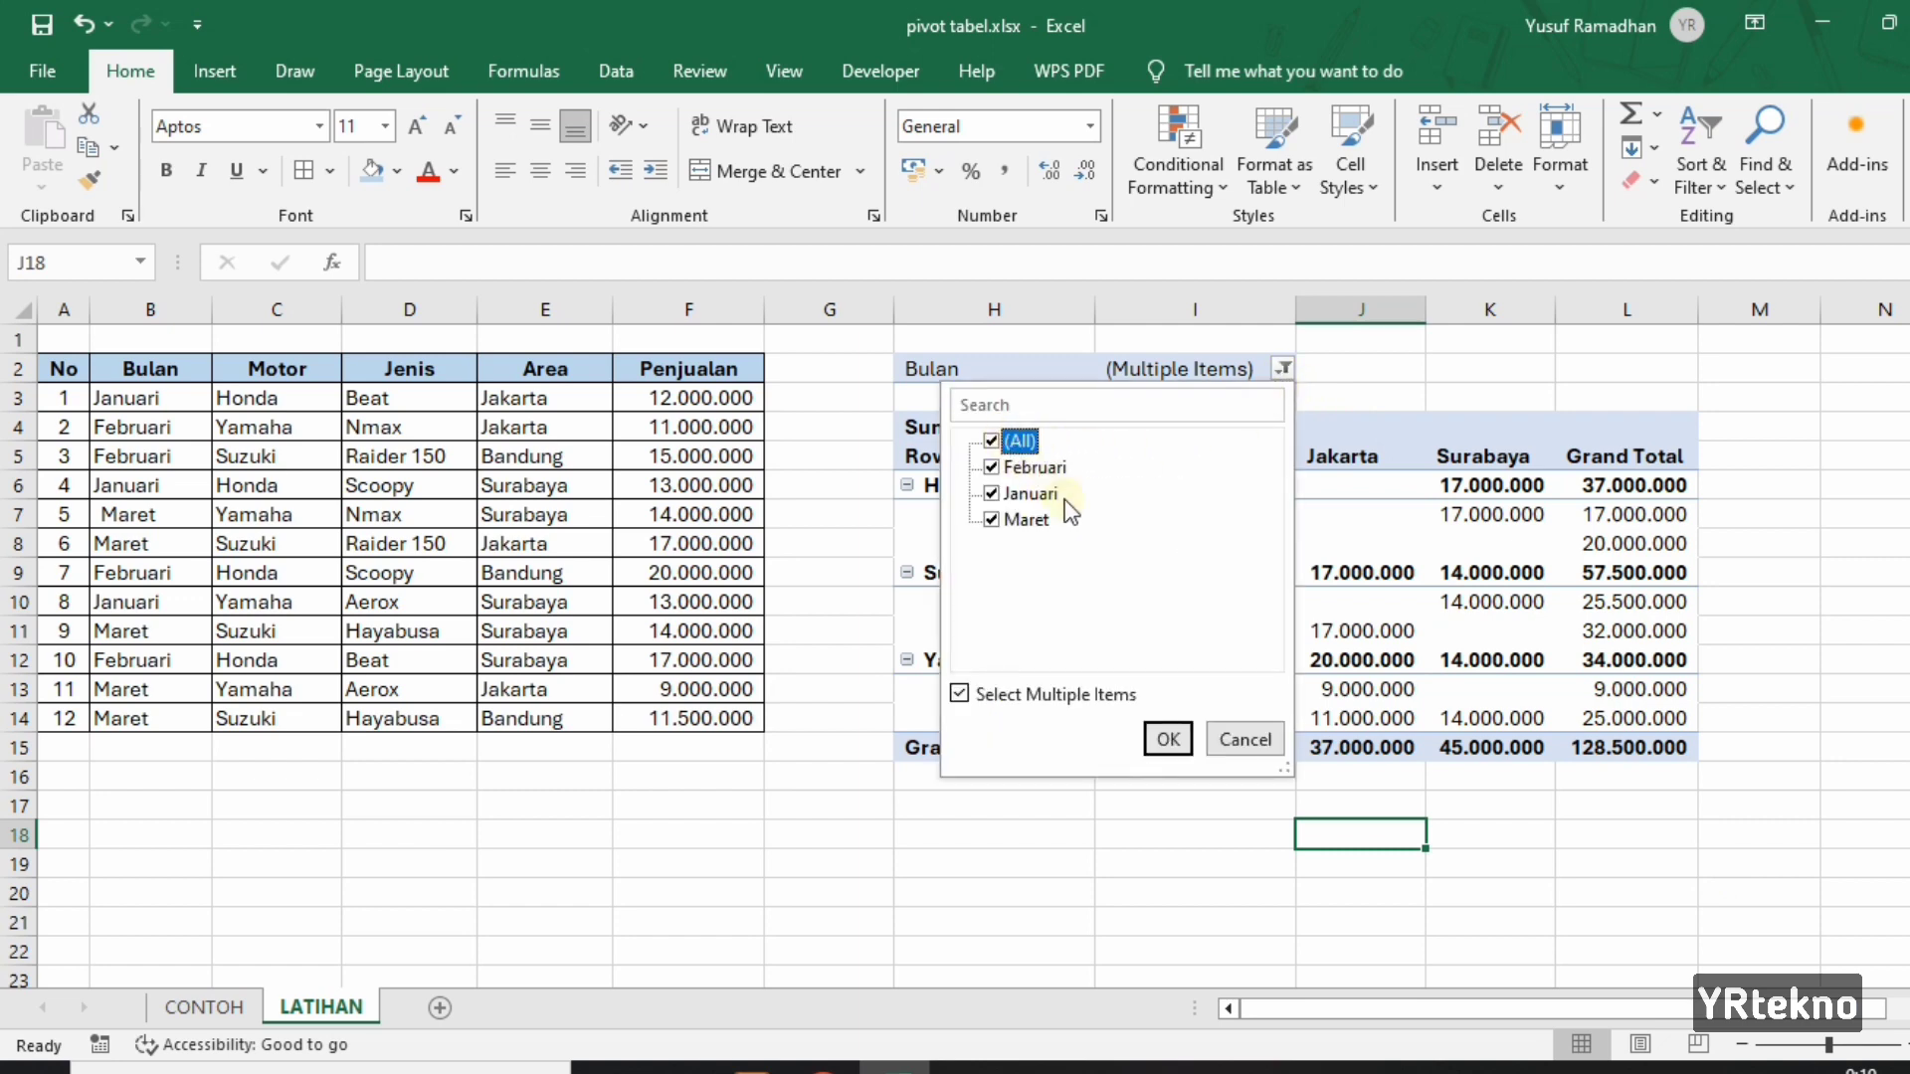
{"action": "left_click", "coordinate": [1166, 741]}
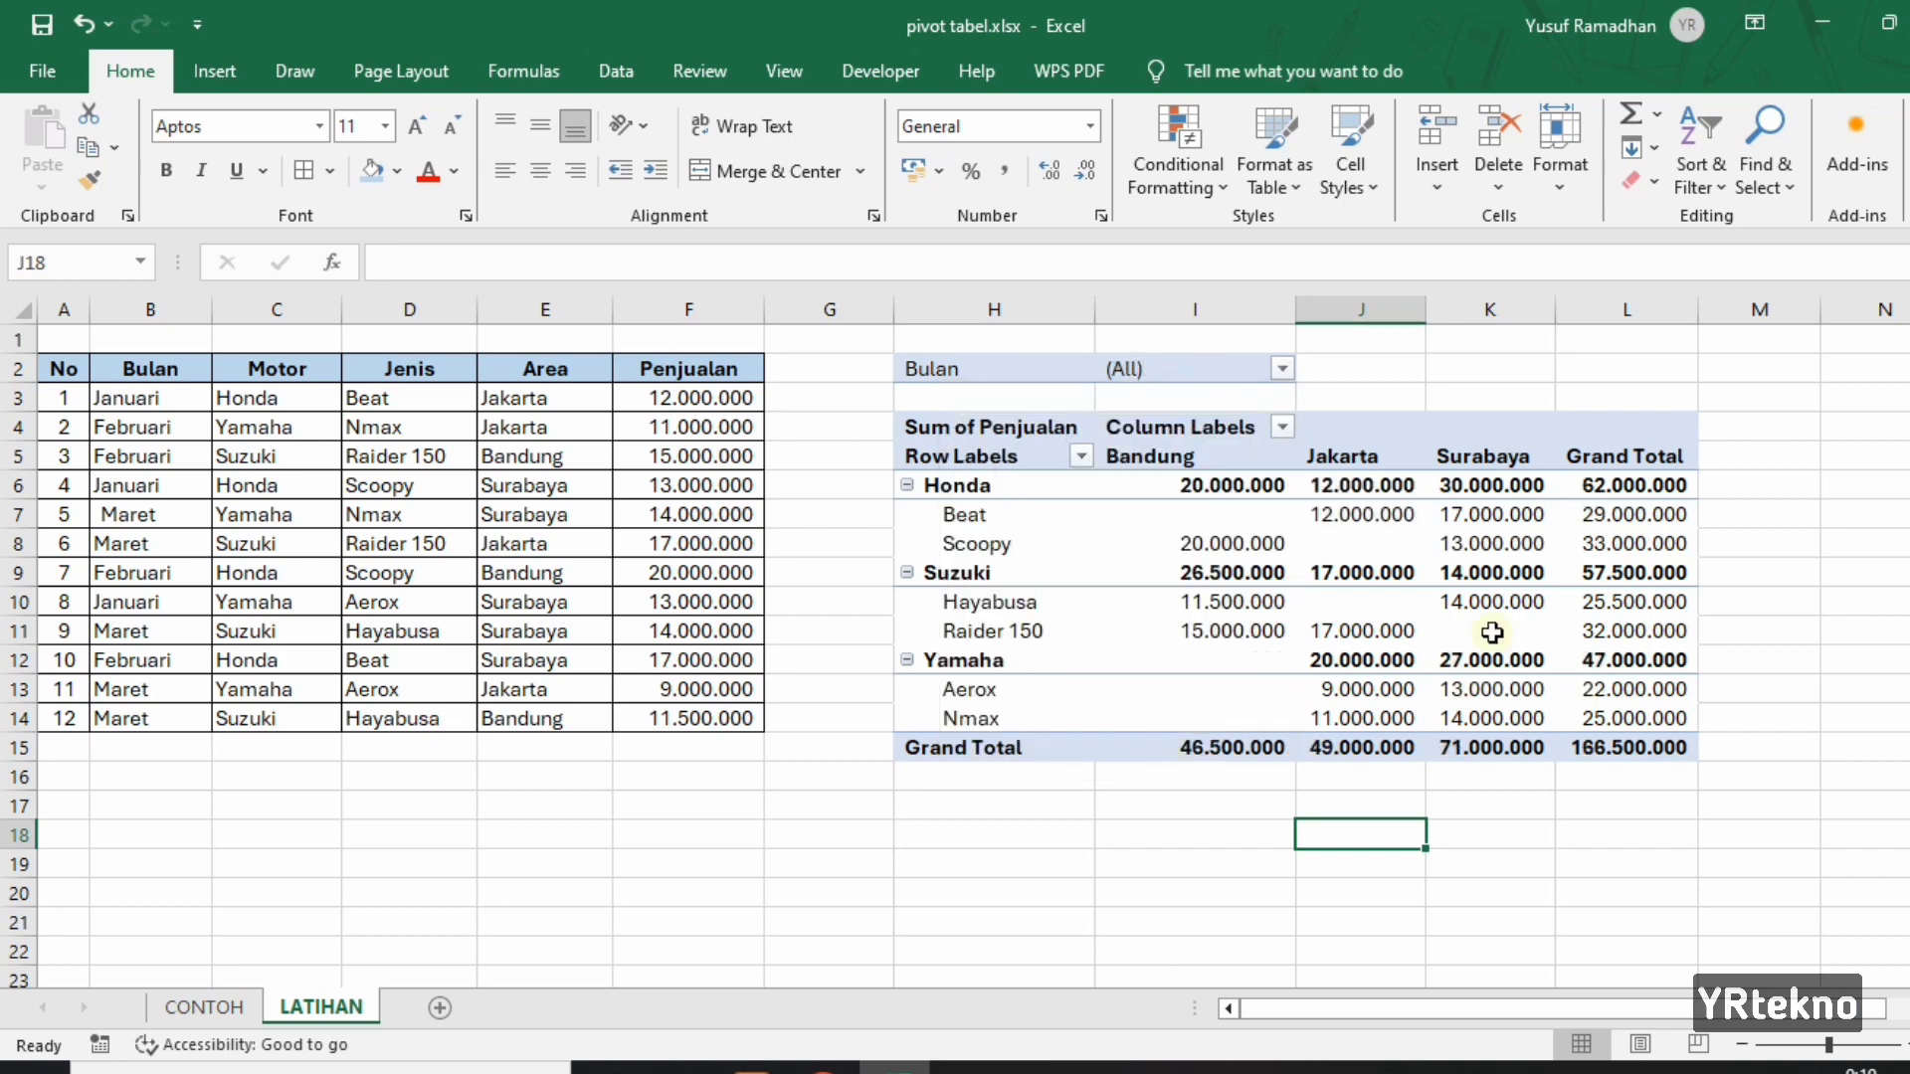
{"action": "left_click", "coordinate": [1847, 637]}
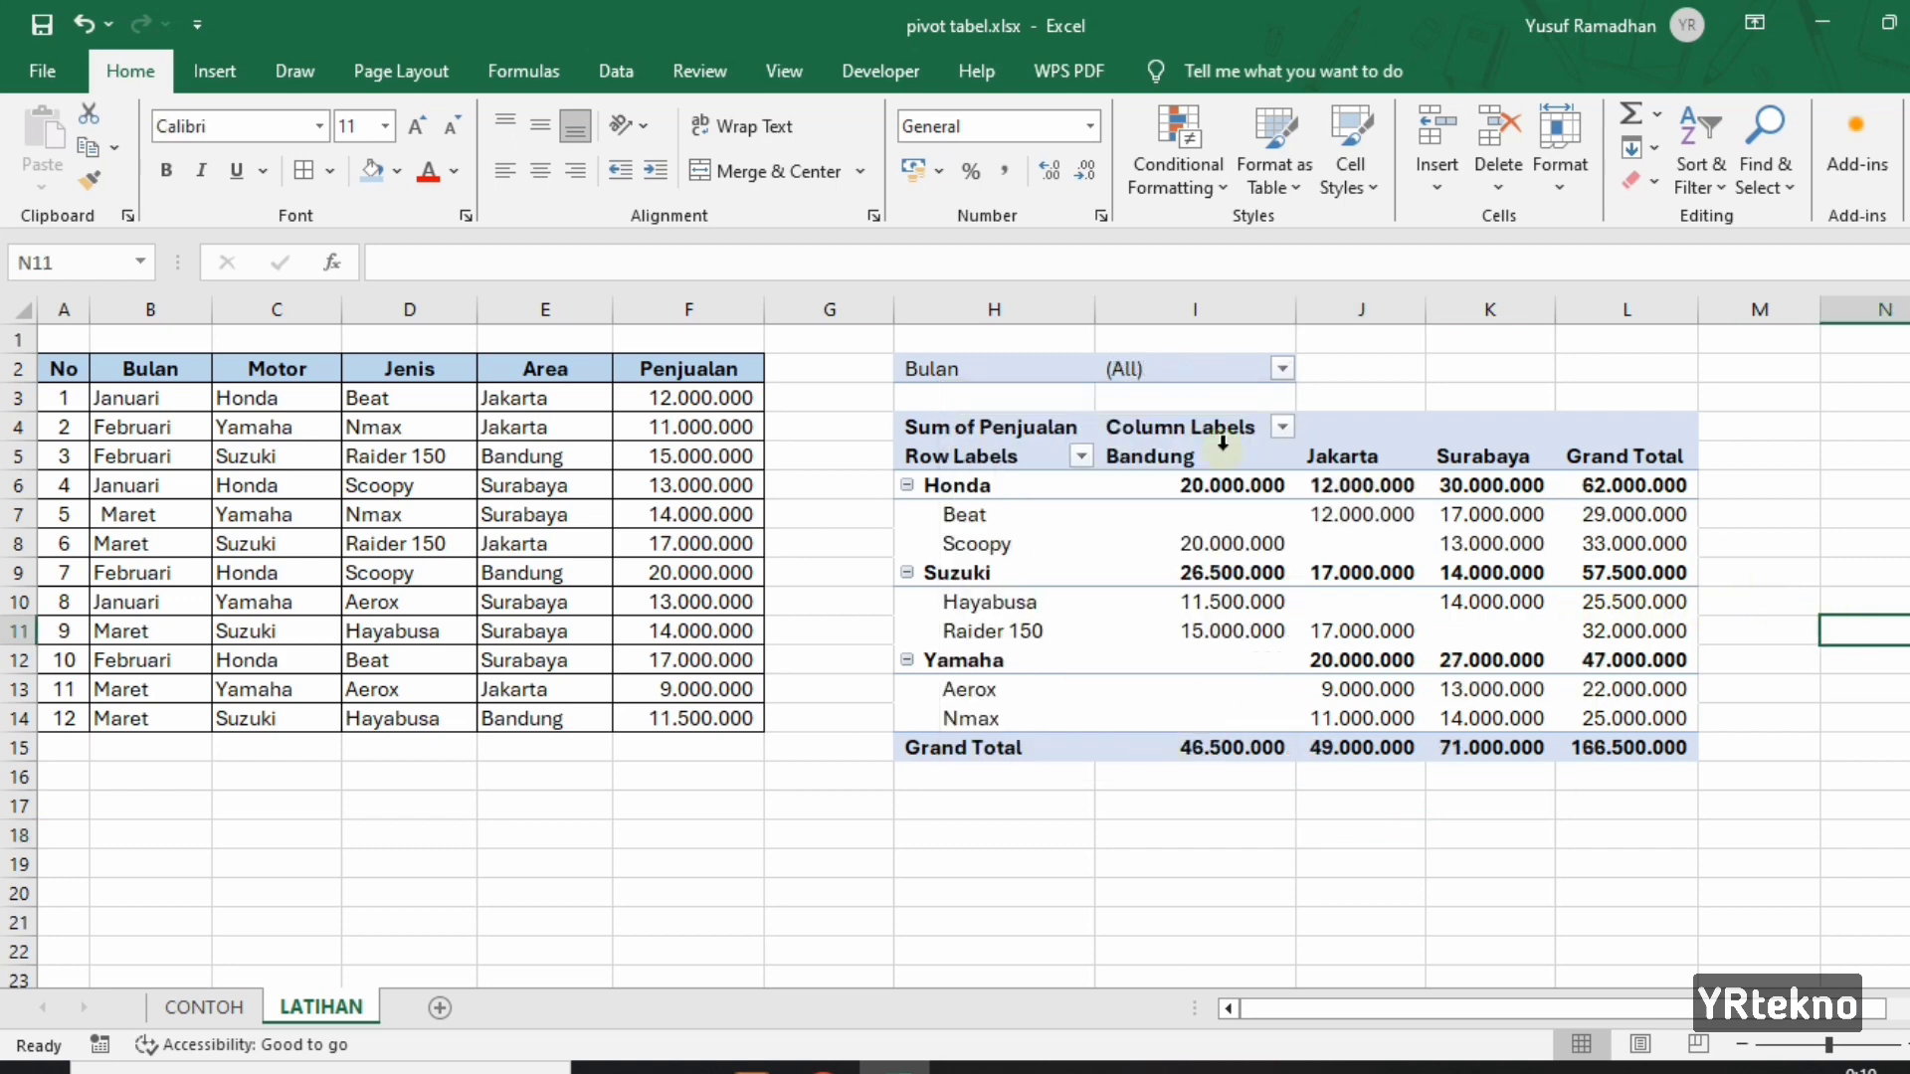
Remove the Penjualan field from the PivotTable's values and add it back.
{"action": "left_click", "coordinate": [923, 429]}
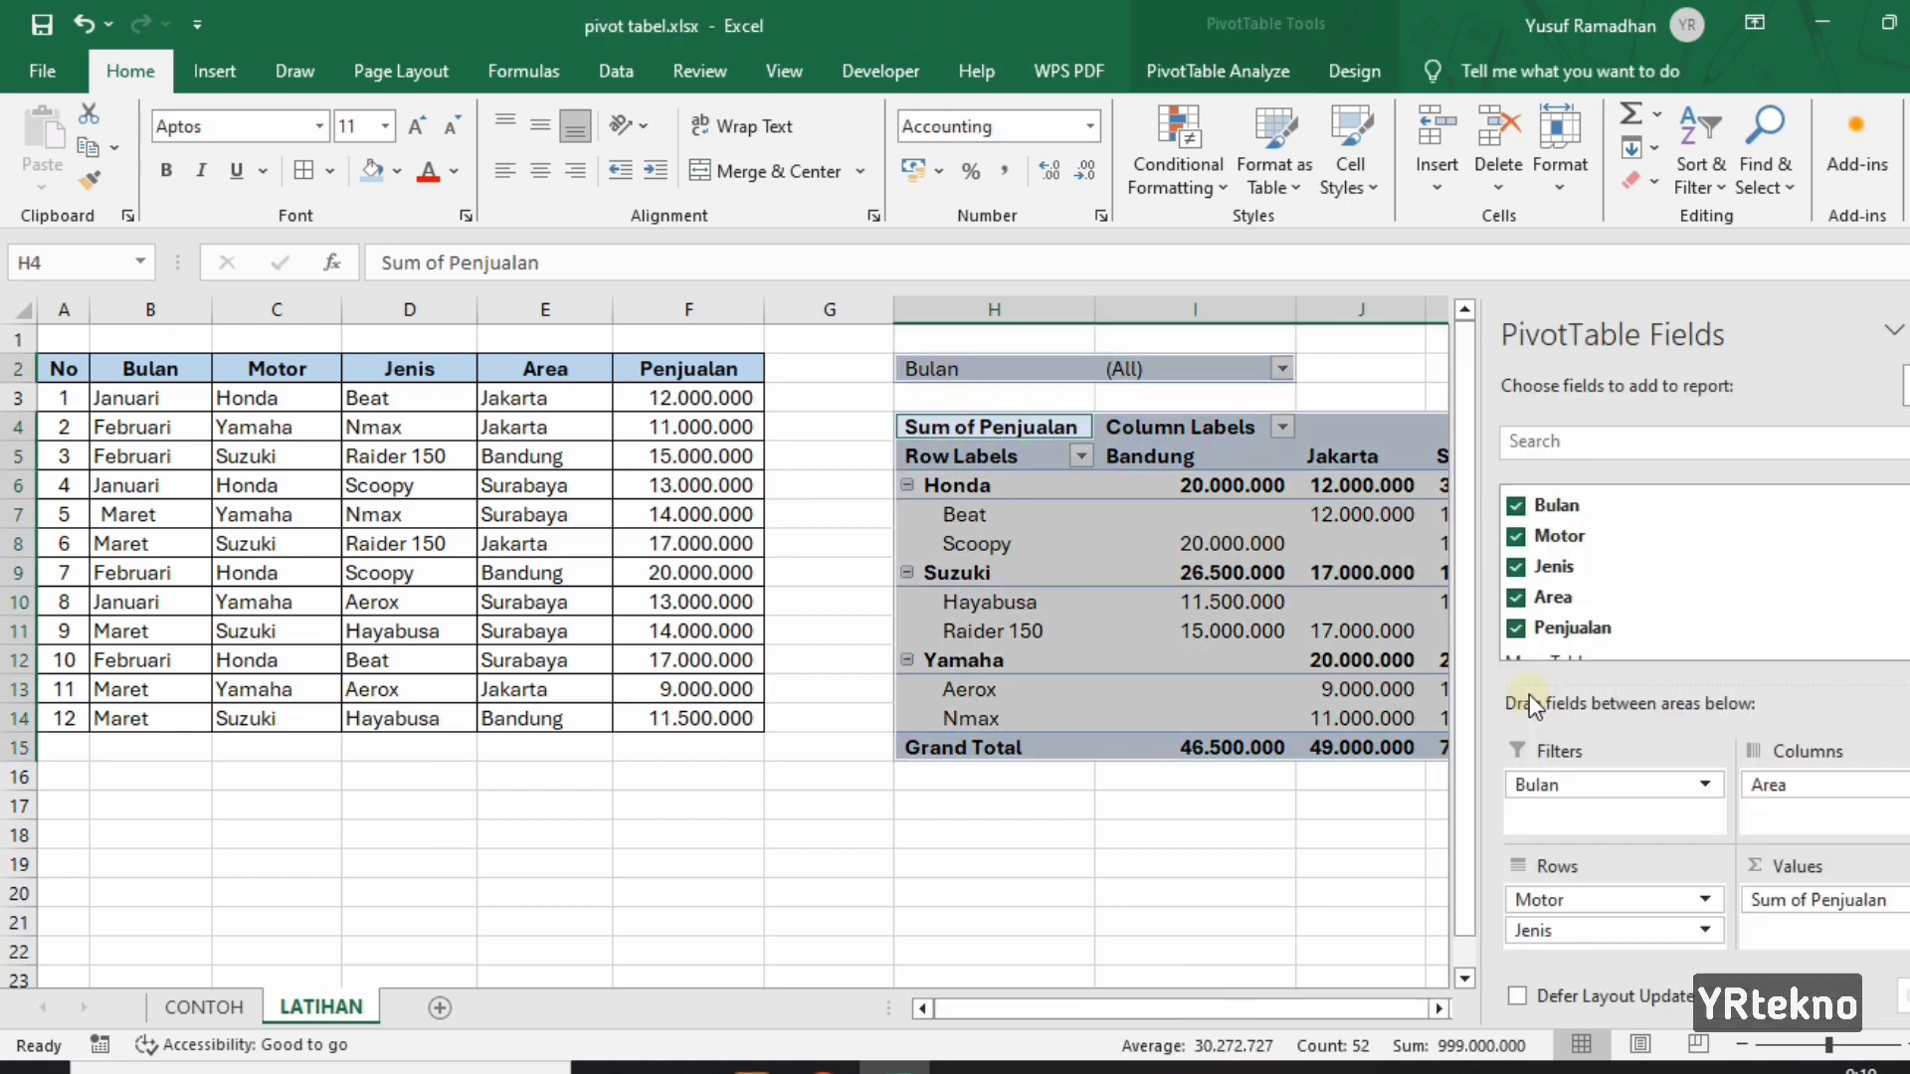
{"action": "scroll", "coordinate": [1701, 602], "scroll_direction": "up", "scroll_amount": 1}
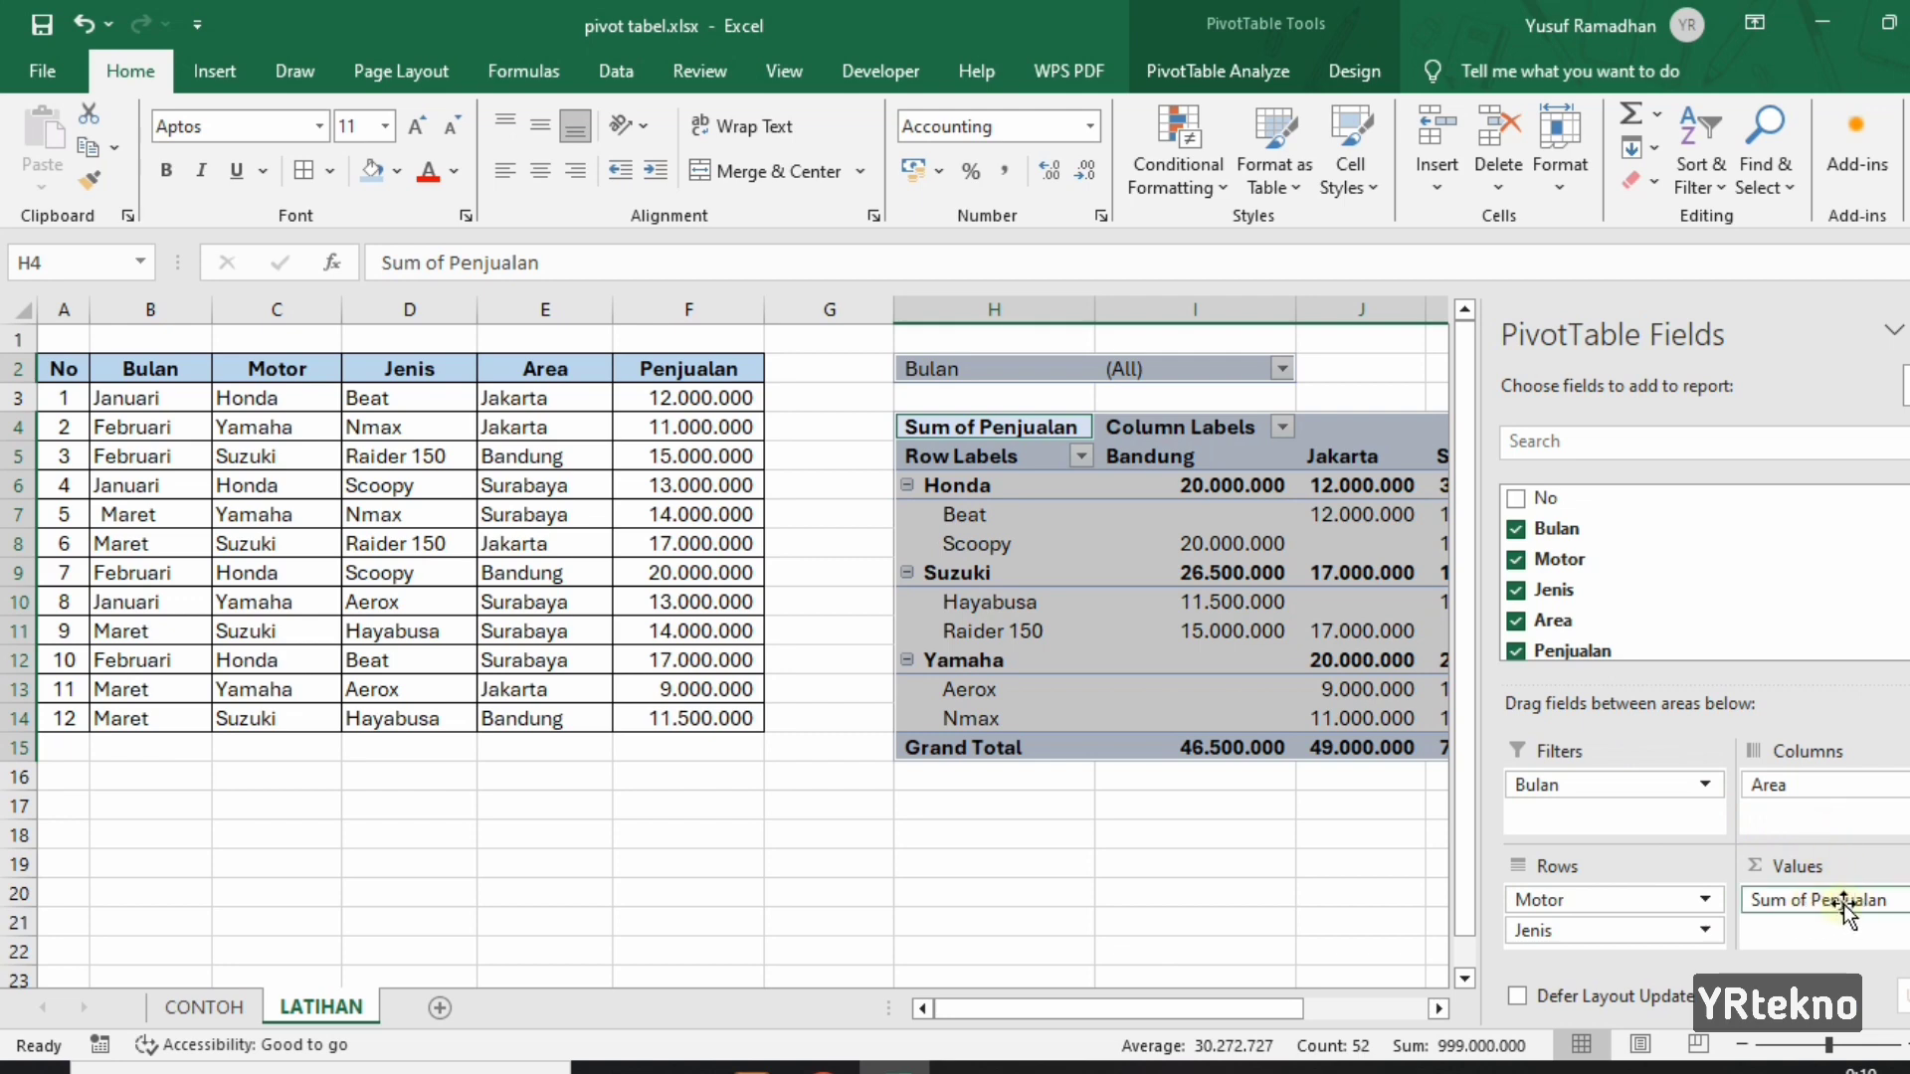
{"action": "left_click_drag", "start_coordinate": [1842, 904], "coordinate": [1761, 600]}
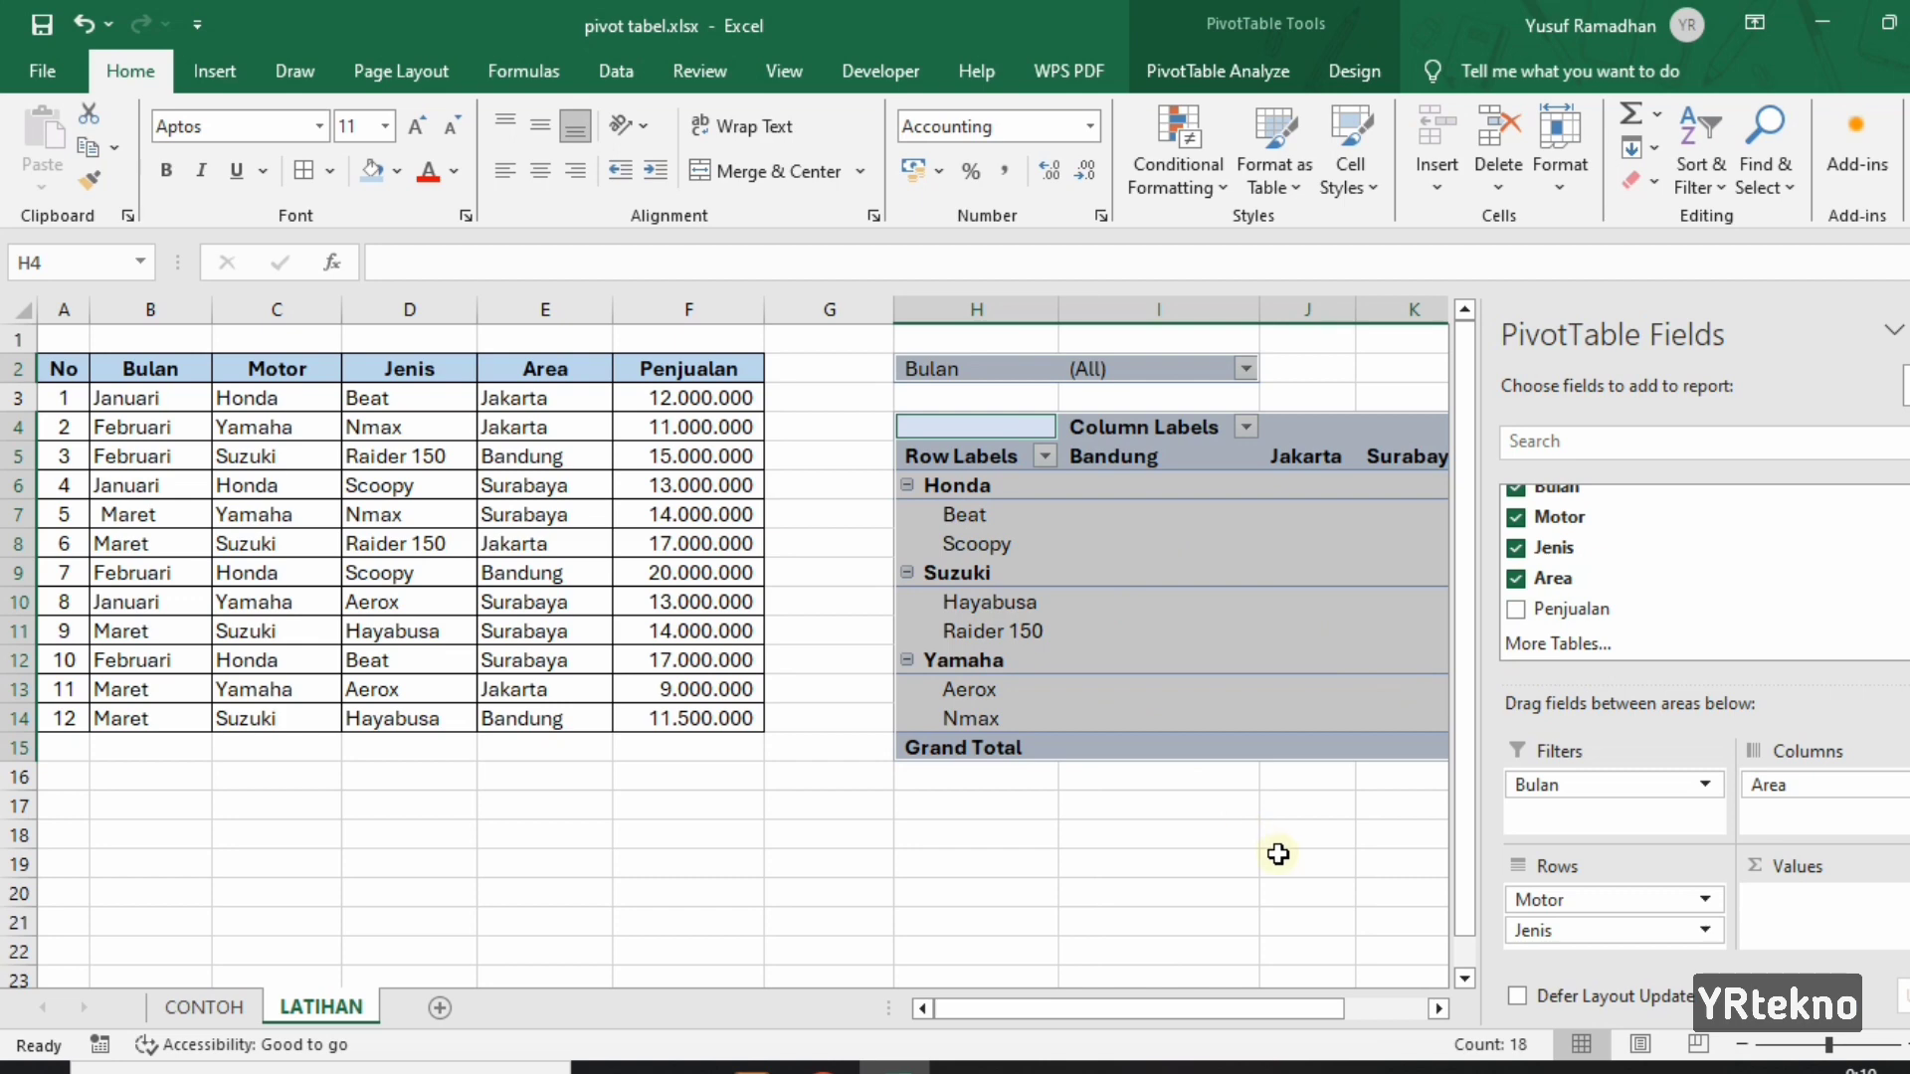
{"action": "left_click", "coordinate": [1278, 854]}
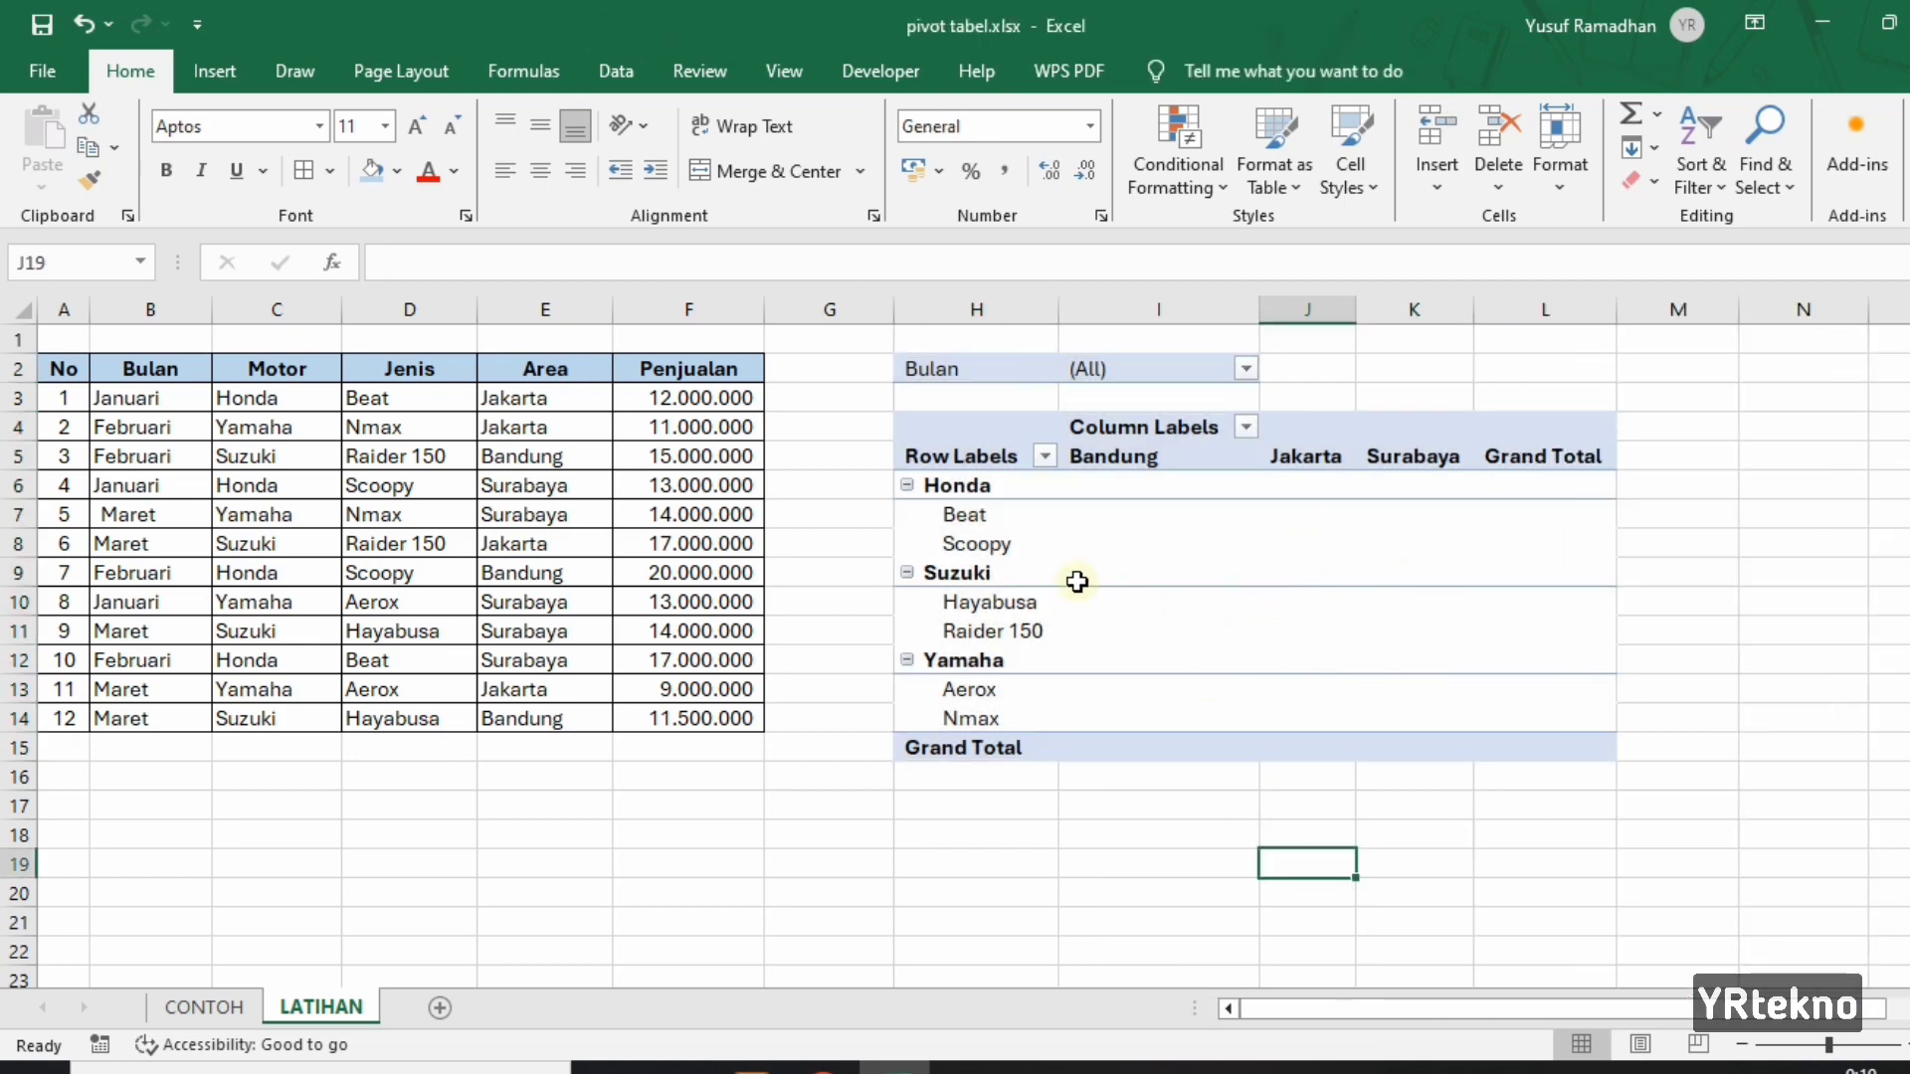
{"action": "left_click", "coordinate": [913, 429]}
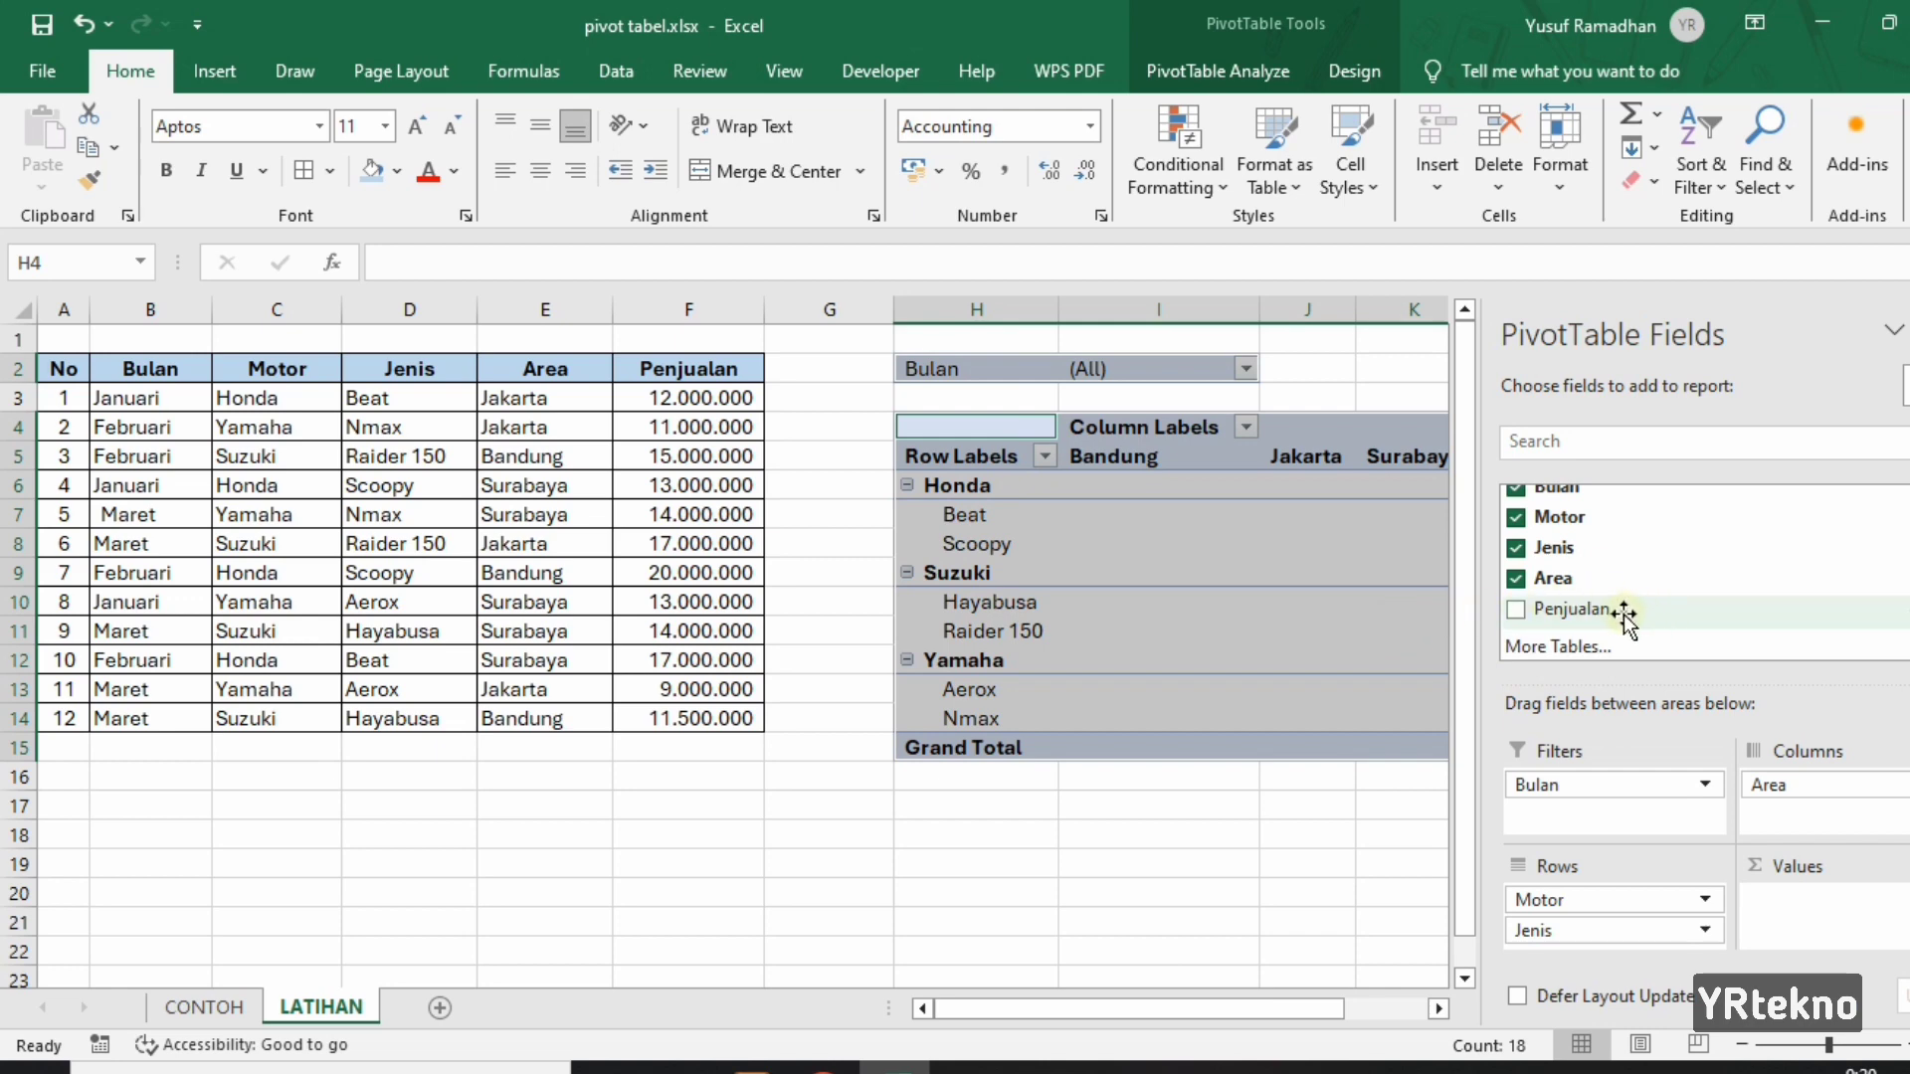
{"action": "left_click_drag", "start_coordinate": [1624, 617], "coordinate": [1860, 923]}
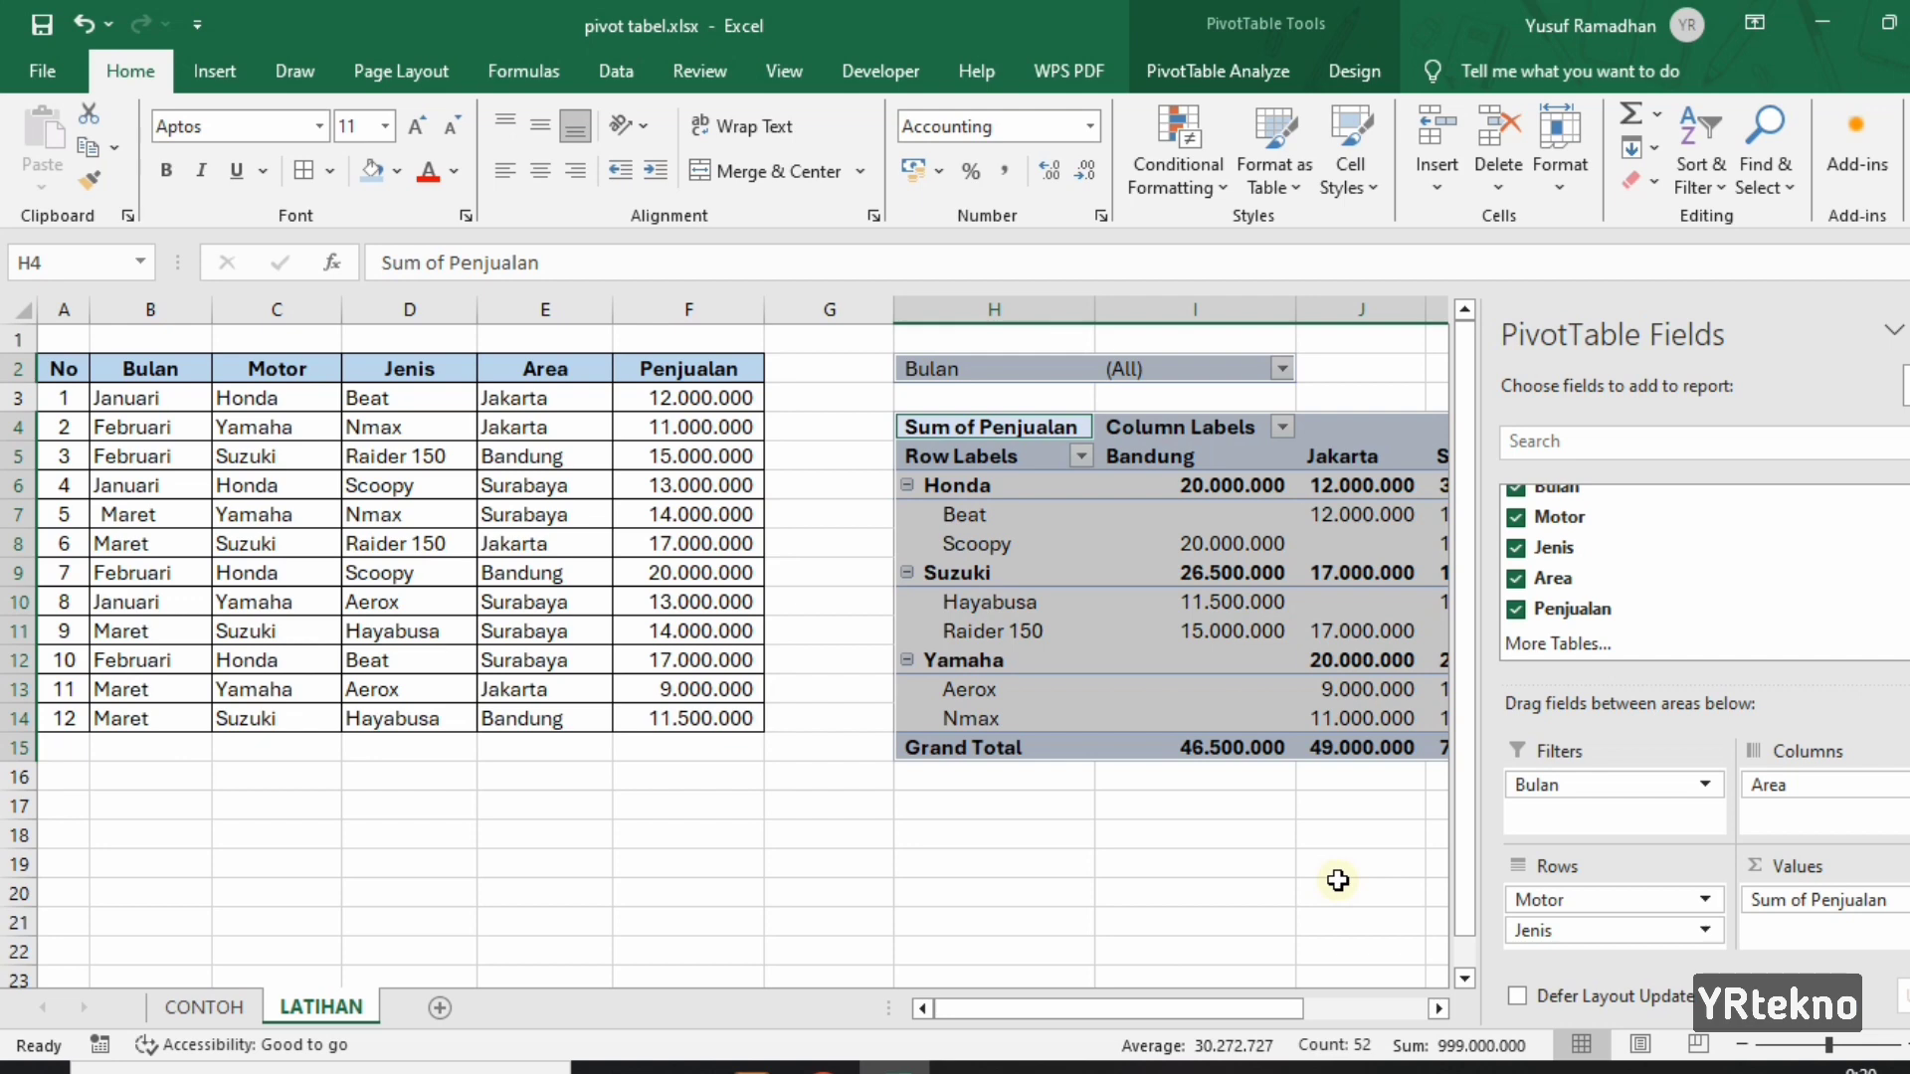
Move the Bulan field from the PivotTable's filters to its columns, nested beneath Area.
{"action": "scroll", "coordinate": [1655, 596], "scroll_direction": "up", "scroll_amount": 2}
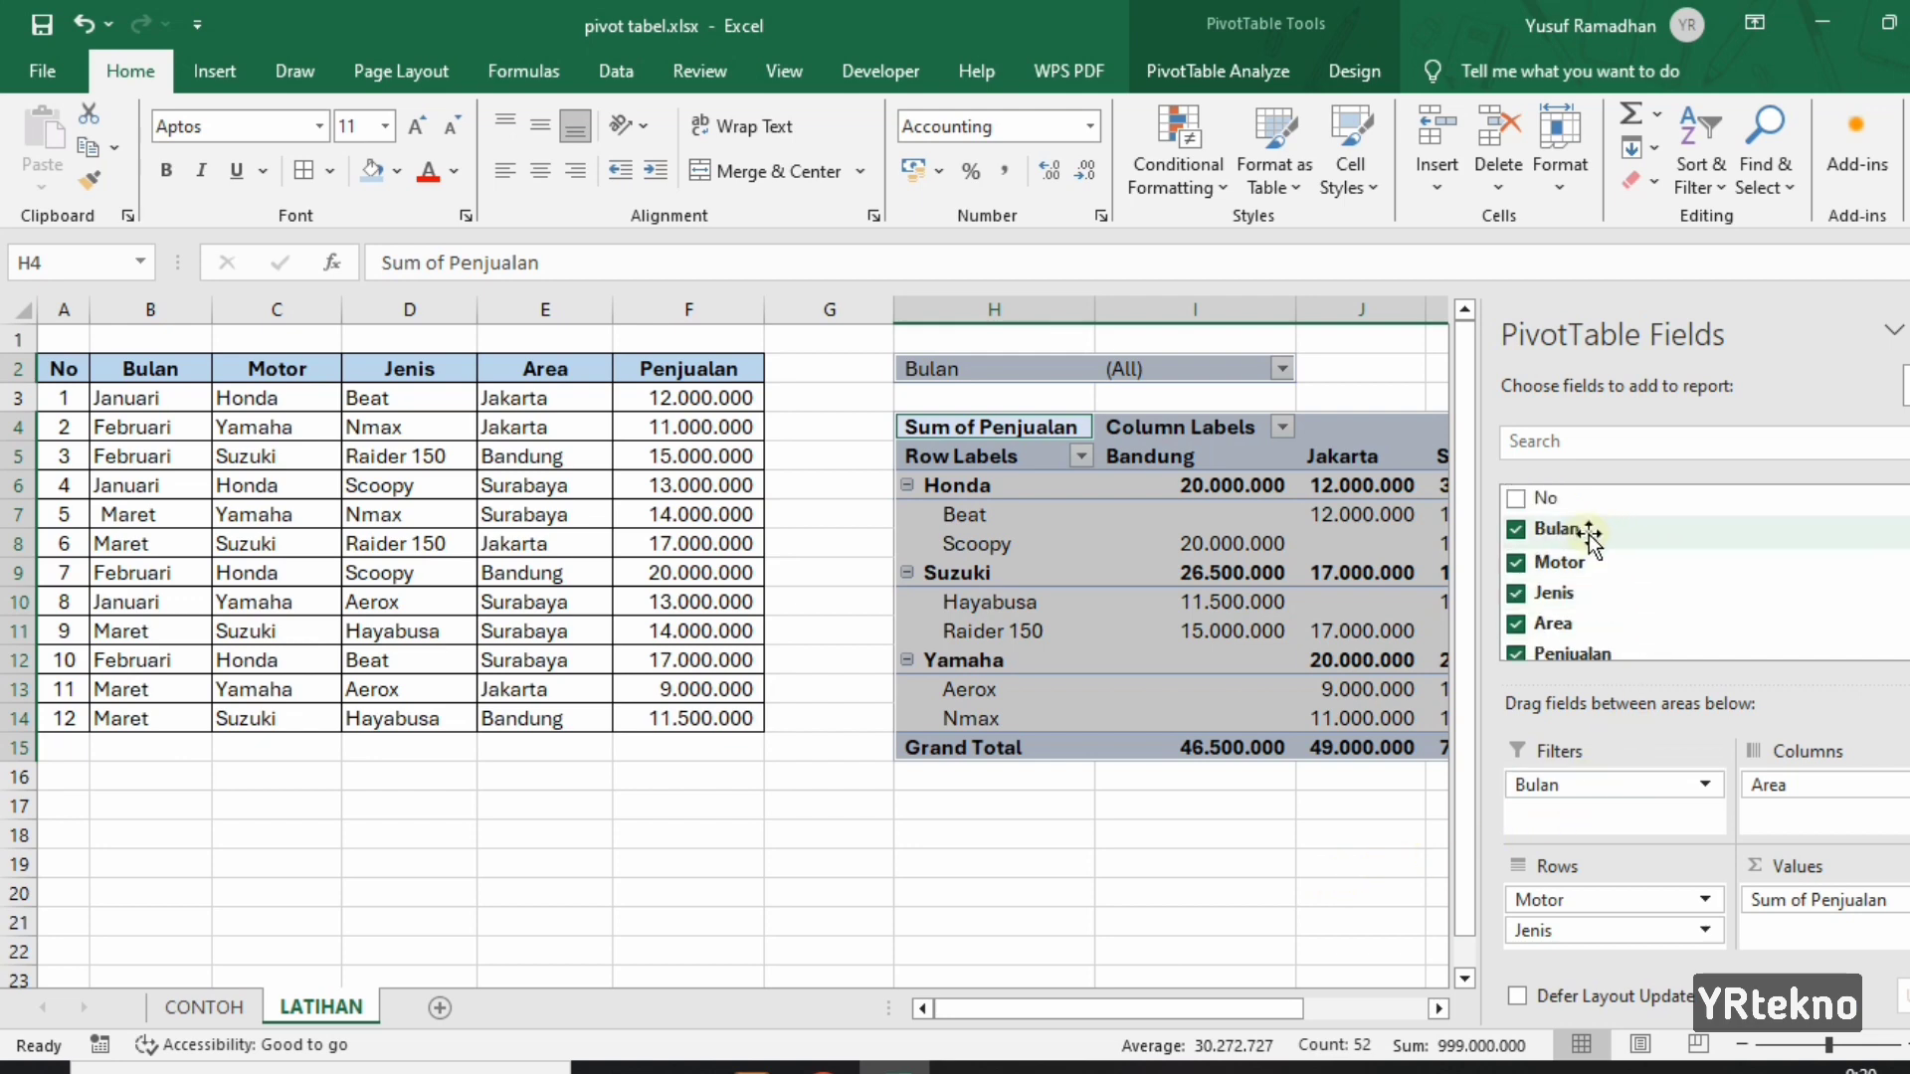
{"action": "mouse_move", "coordinate": [1565, 527]}
{"action": "left_mouse_down"}
{"action": "mouse_move", "coordinate": [1722, 669]}
{"action": "mouse_move", "coordinate": [1791, 796]}
{"action": "mouse_move", "coordinate": [1836, 819]}
{"action": "left_mouse_up"}
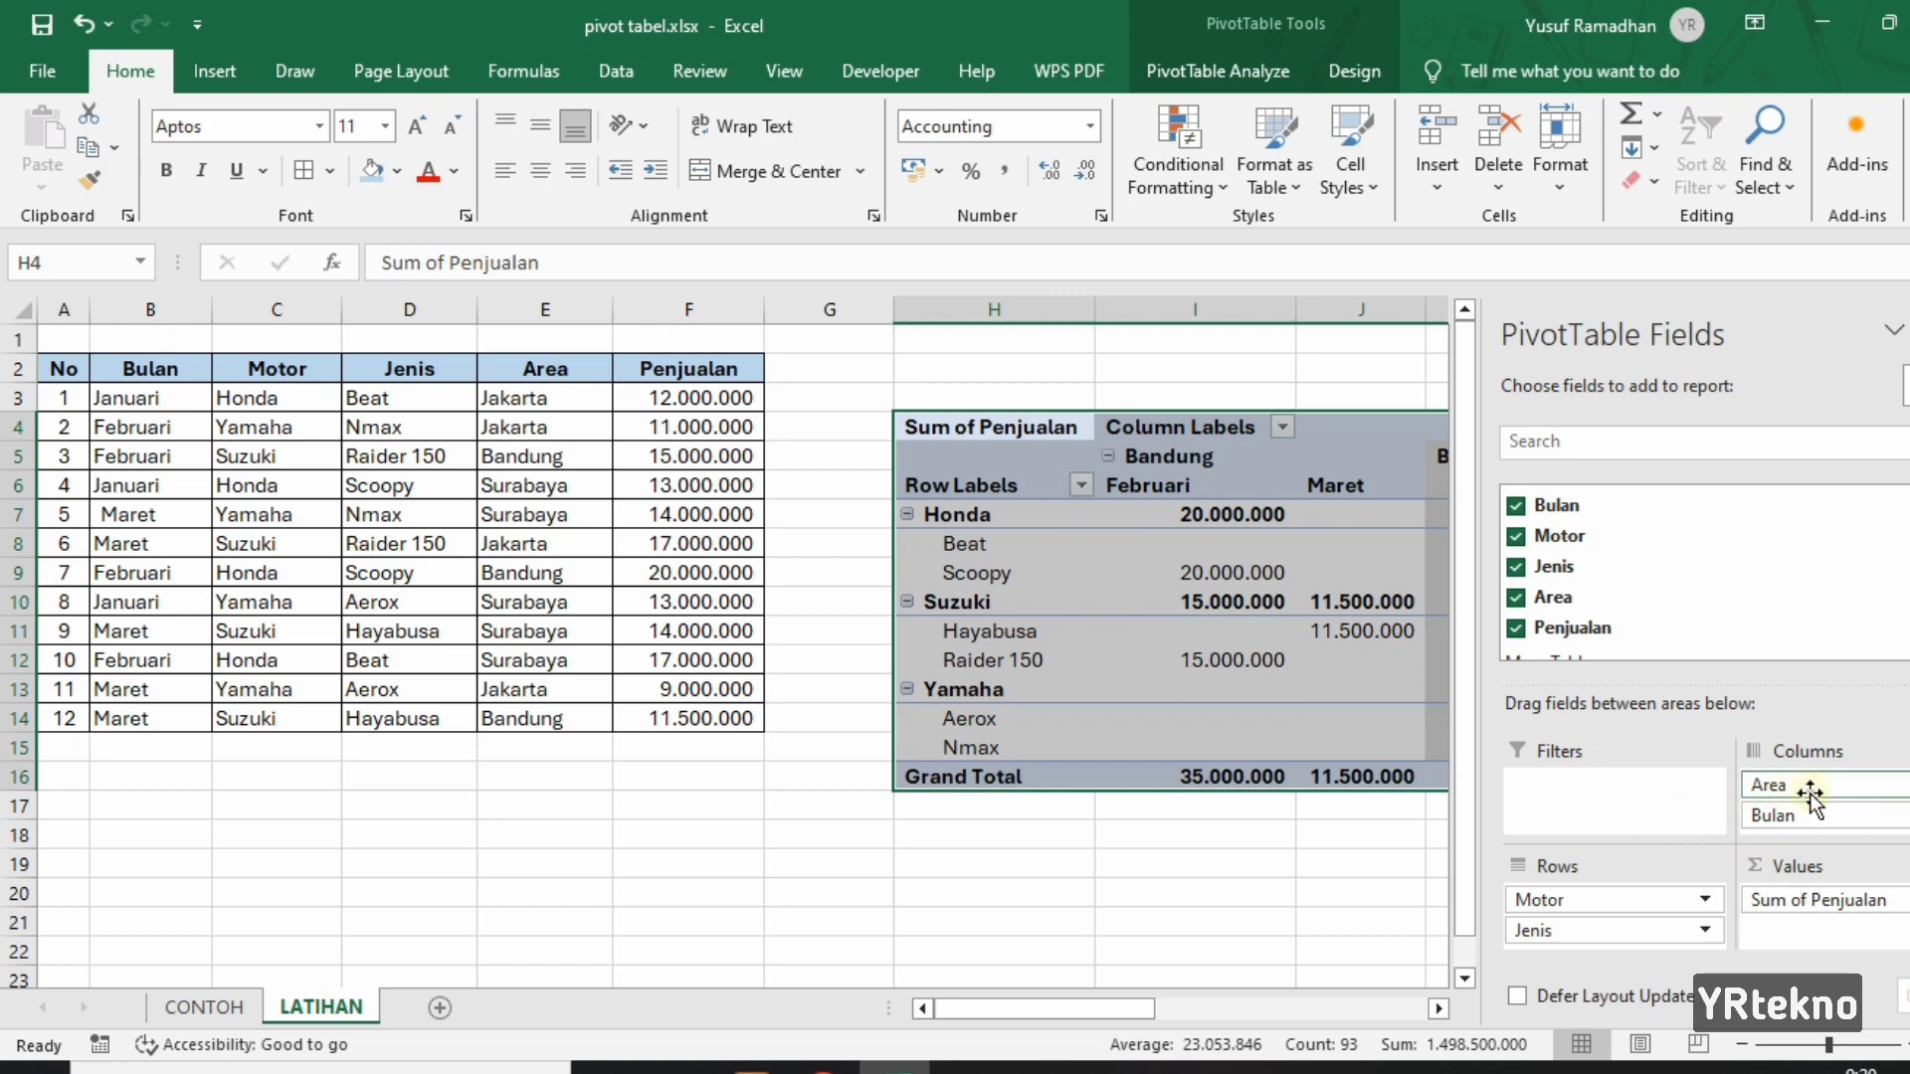
Move the Area field from the PivotTable's columns to its filters and select an empty cell outside the PivotTable.
{"action": "left_click_drag", "start_coordinate": [1802, 790], "coordinate": [1608, 790]}
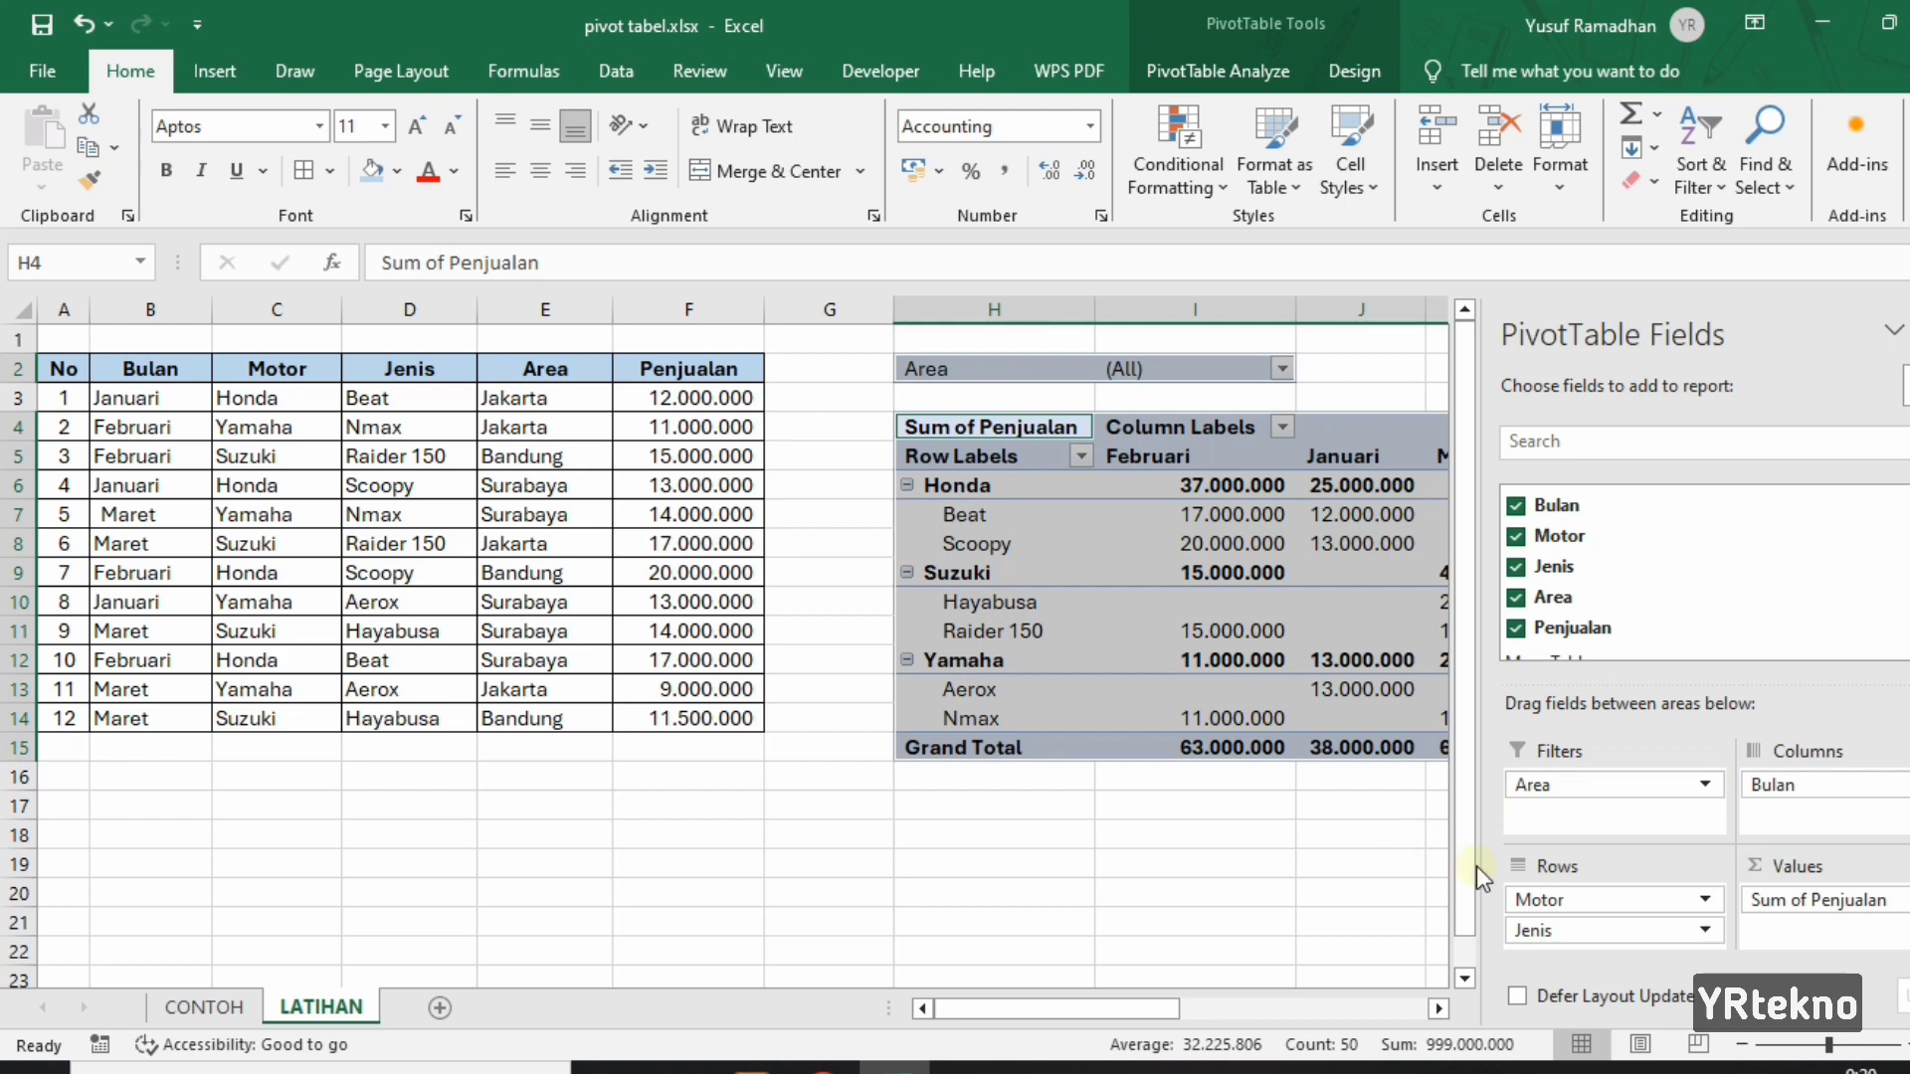
{"action": "left_click", "coordinate": [1342, 856]}
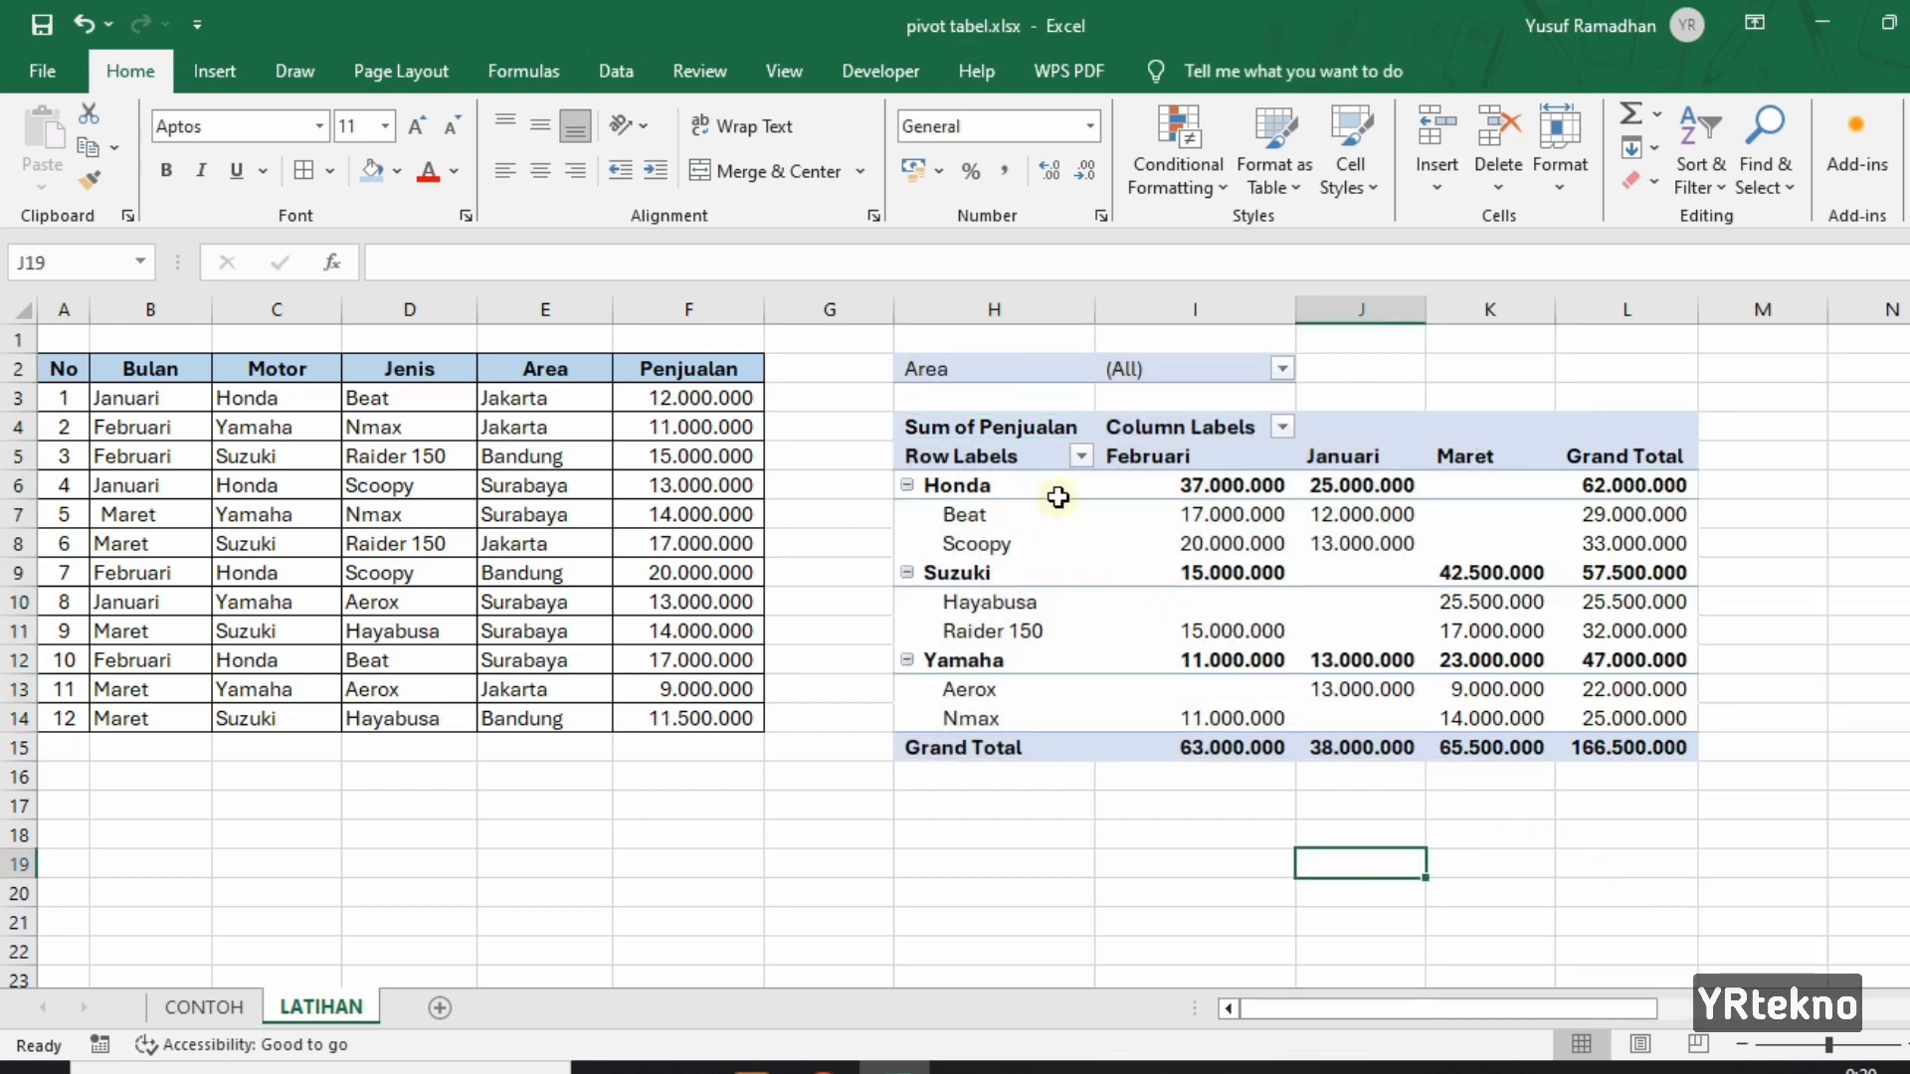
Filter the PivotTable's Area field to Bandung only, with multiple-item selection enabled and Jakarta and Surabaya excluded.
{"action": "mouse_move", "coordinate": [1252, 470]}
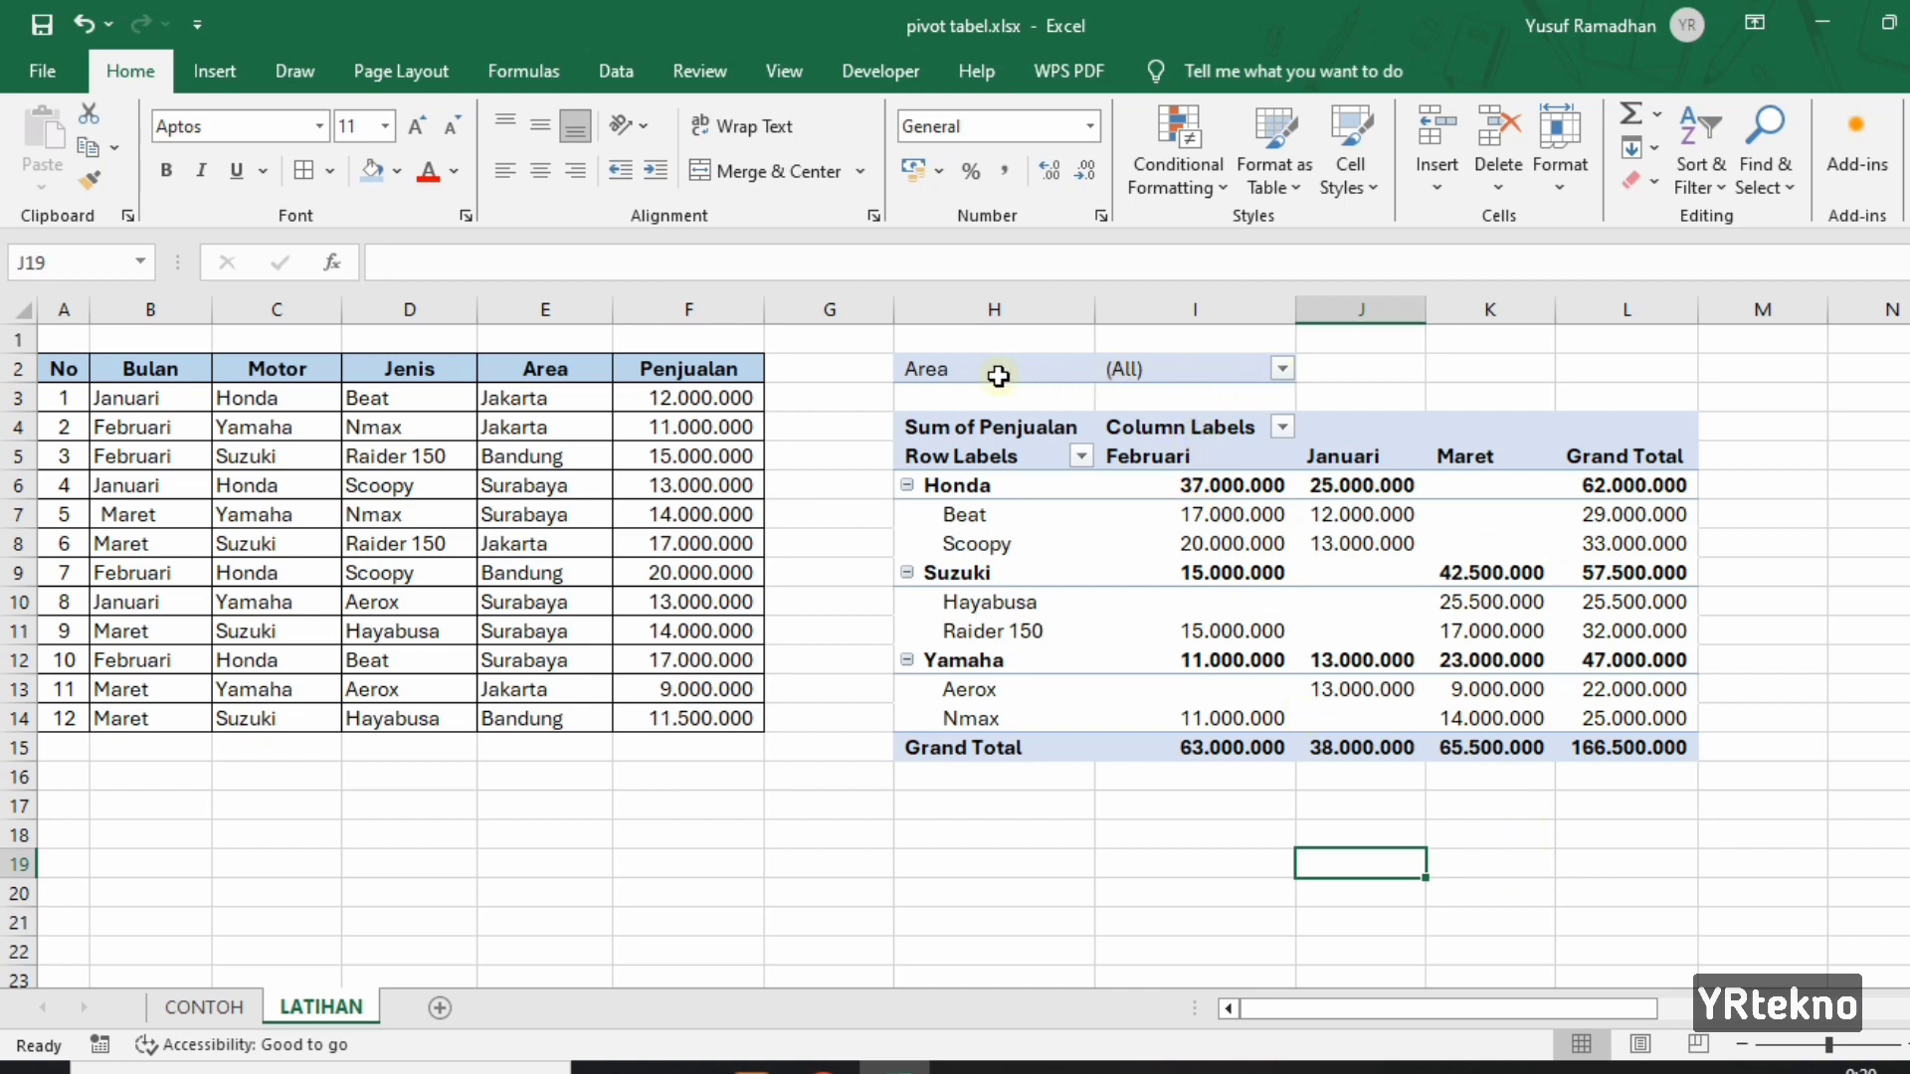
{"action": "left_click", "coordinate": [1285, 368]}
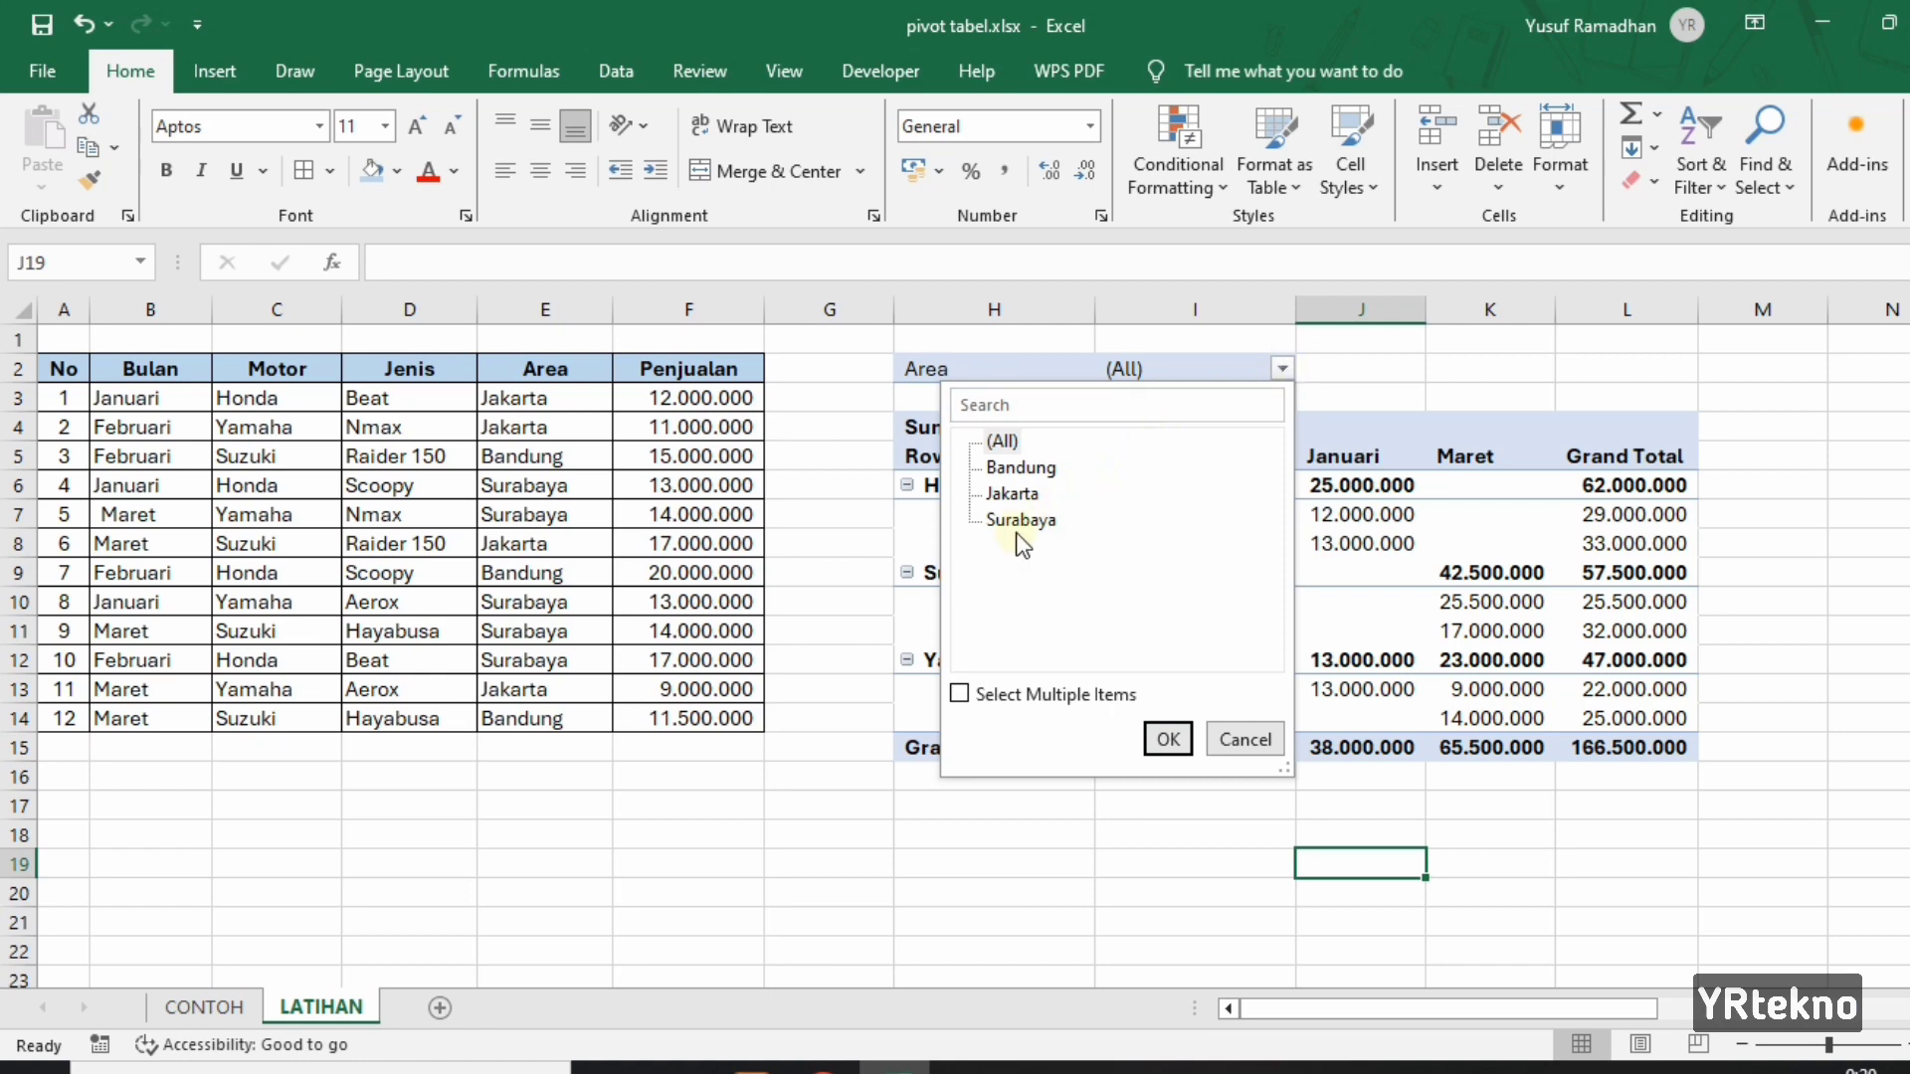
{"action": "left_click", "coordinate": [959, 694]}
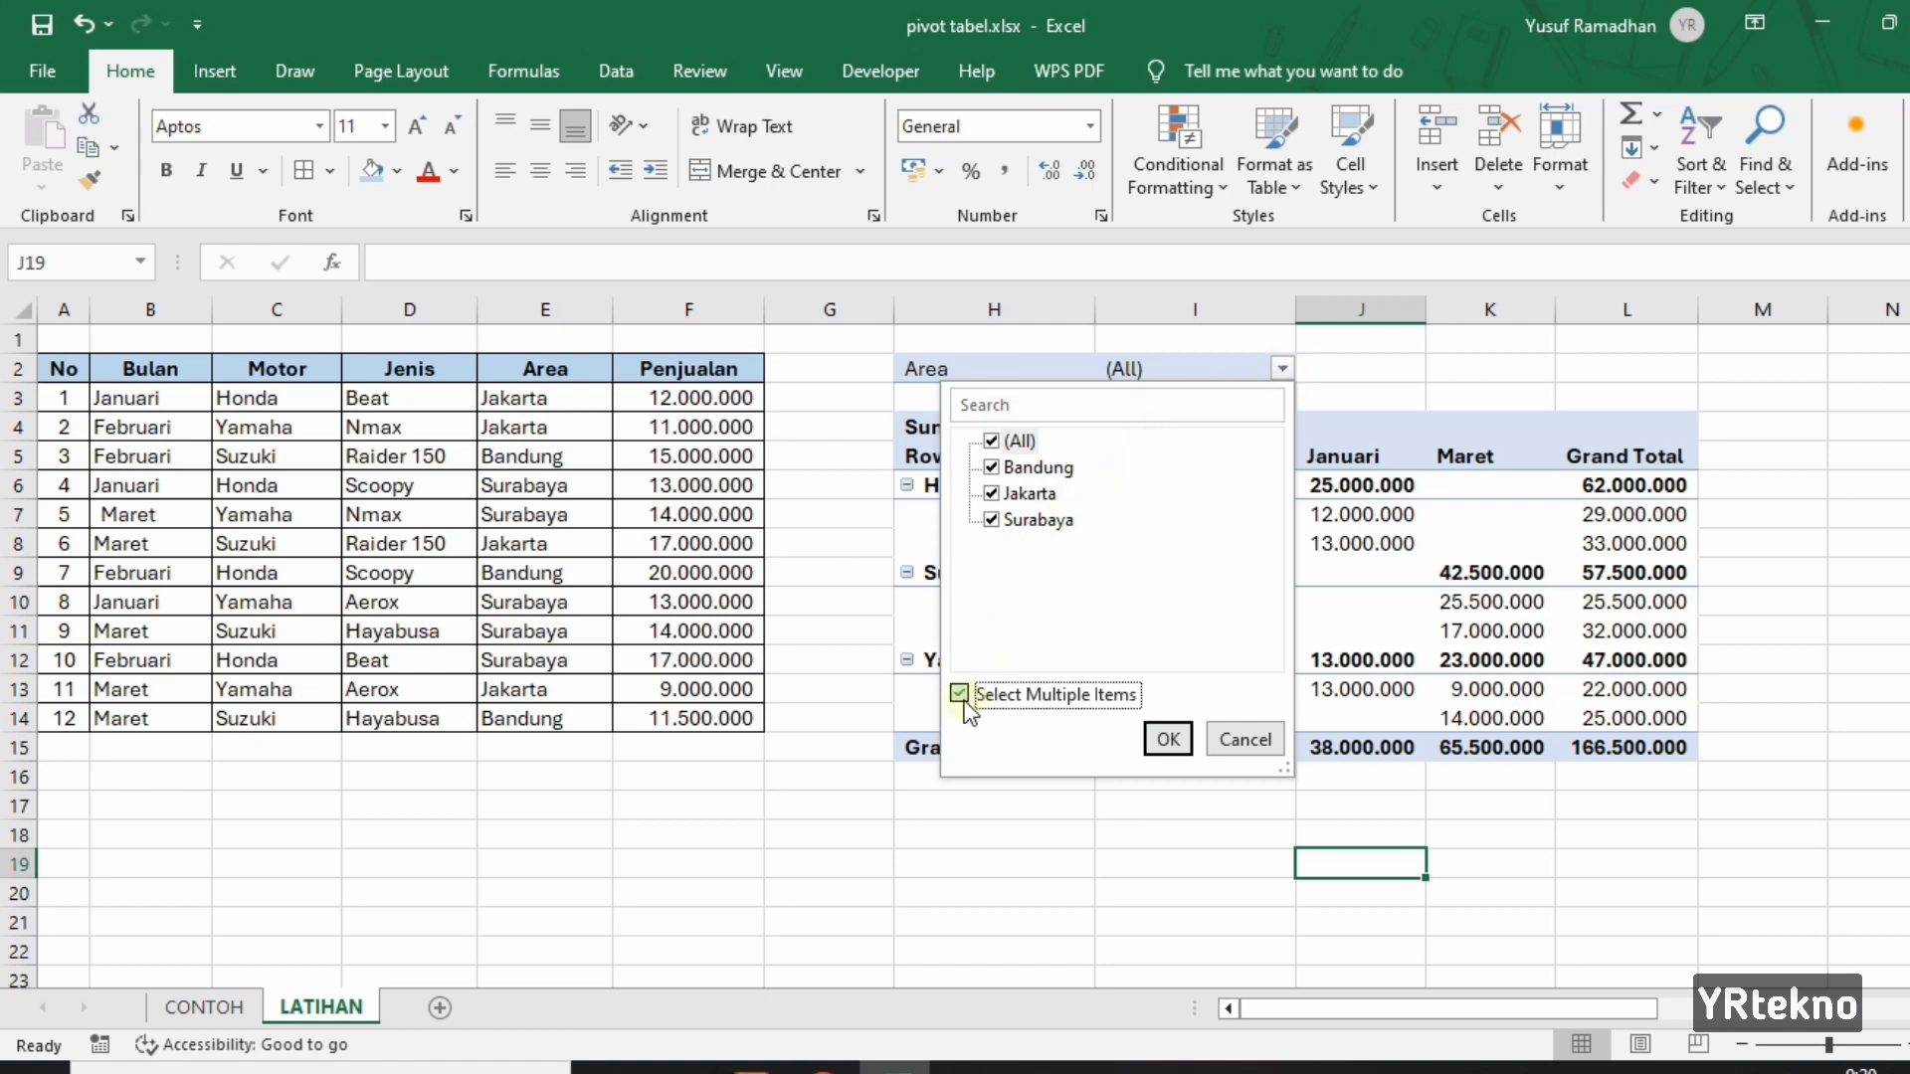
{"action": "left_click", "coordinate": [990, 495]}
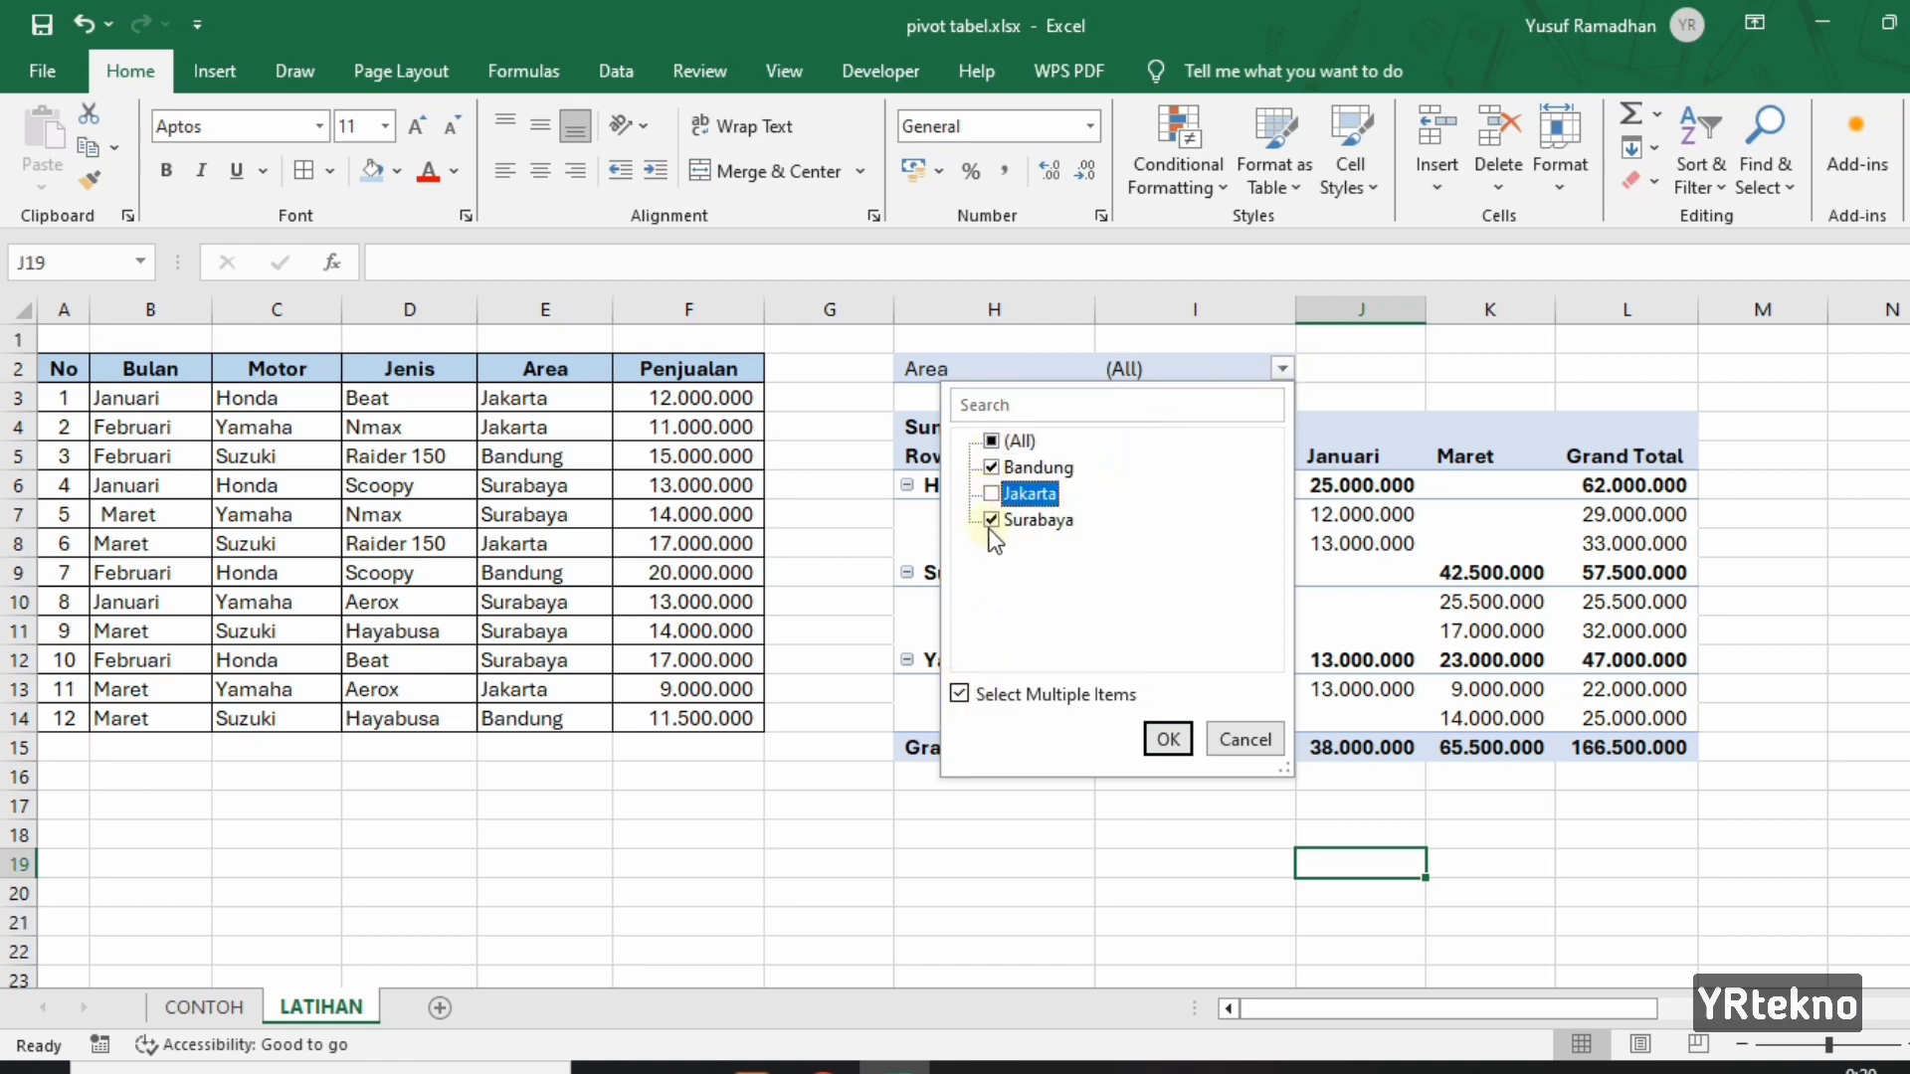
{"action": "left_click", "coordinate": [992, 520]}
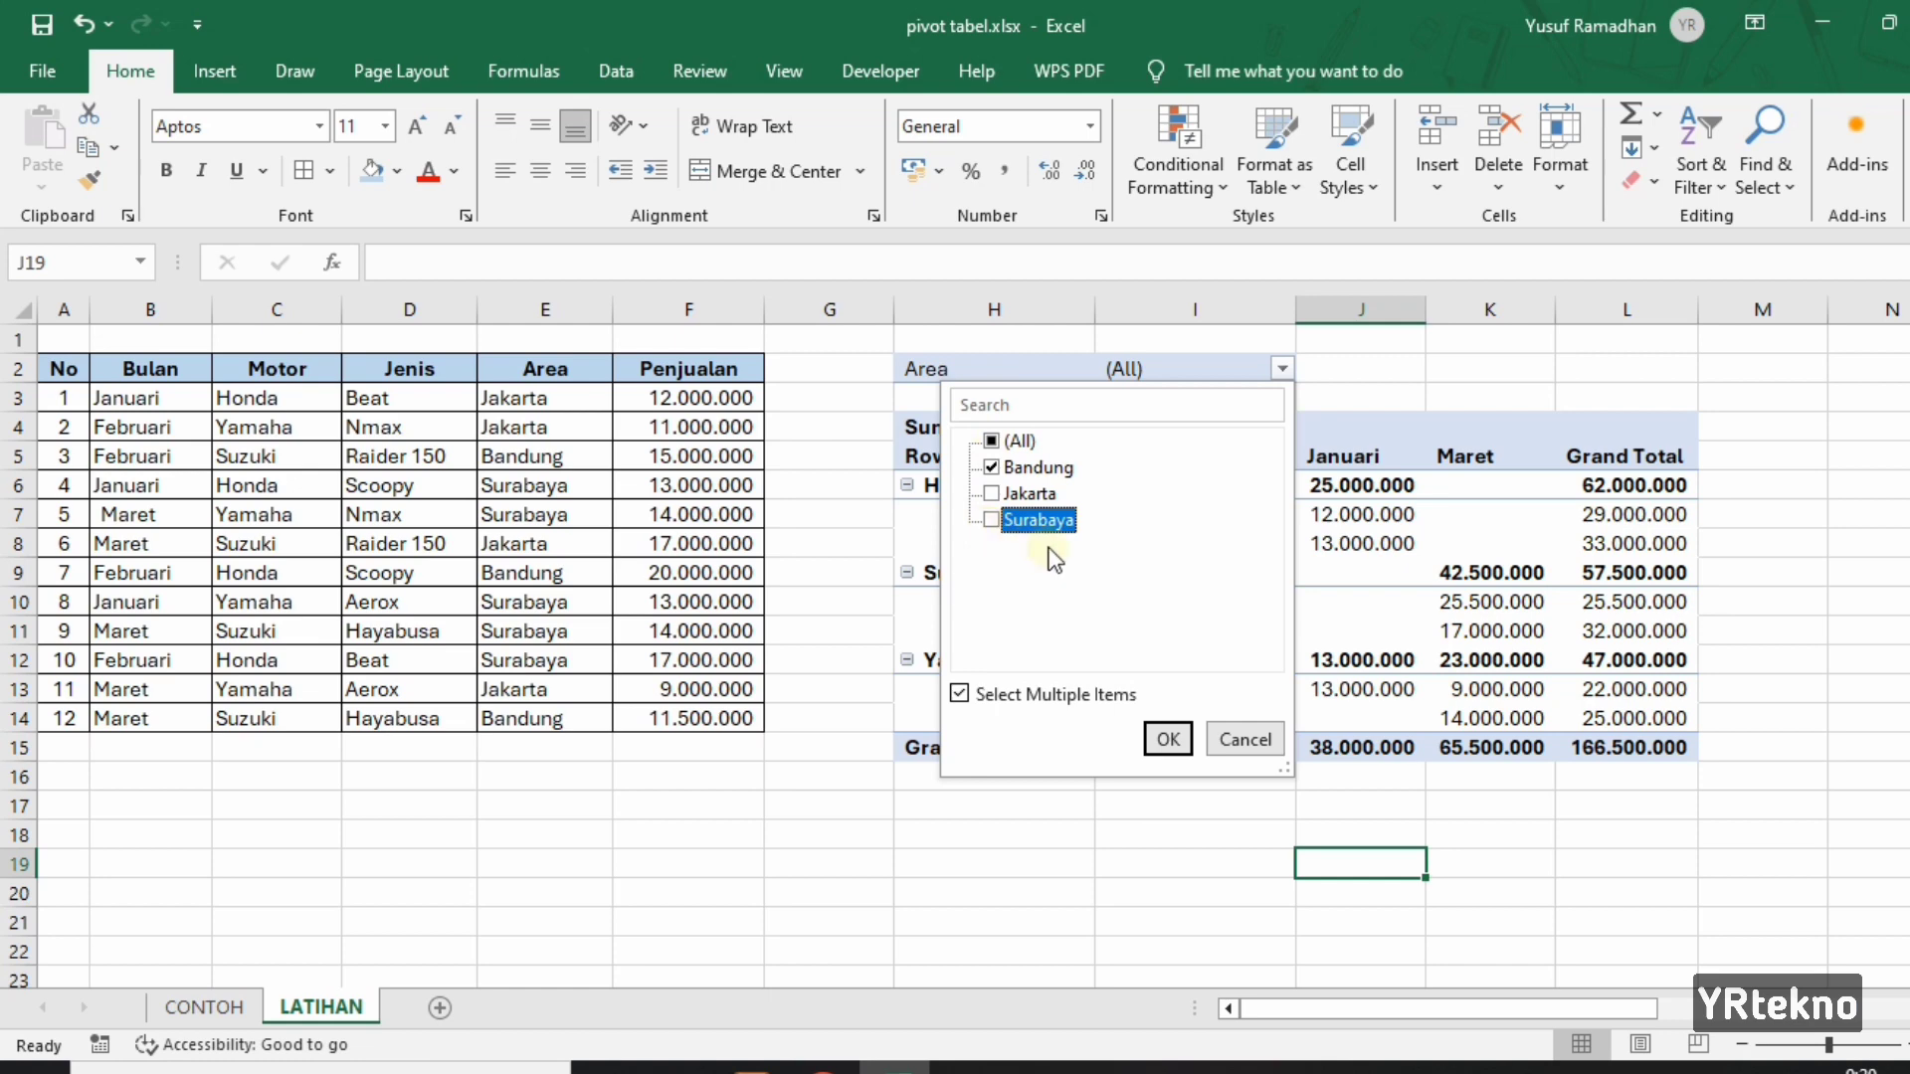
{"action": "left_click", "coordinate": [1167, 739]}
{"action": "left_click", "coordinate": [1232, 746]}
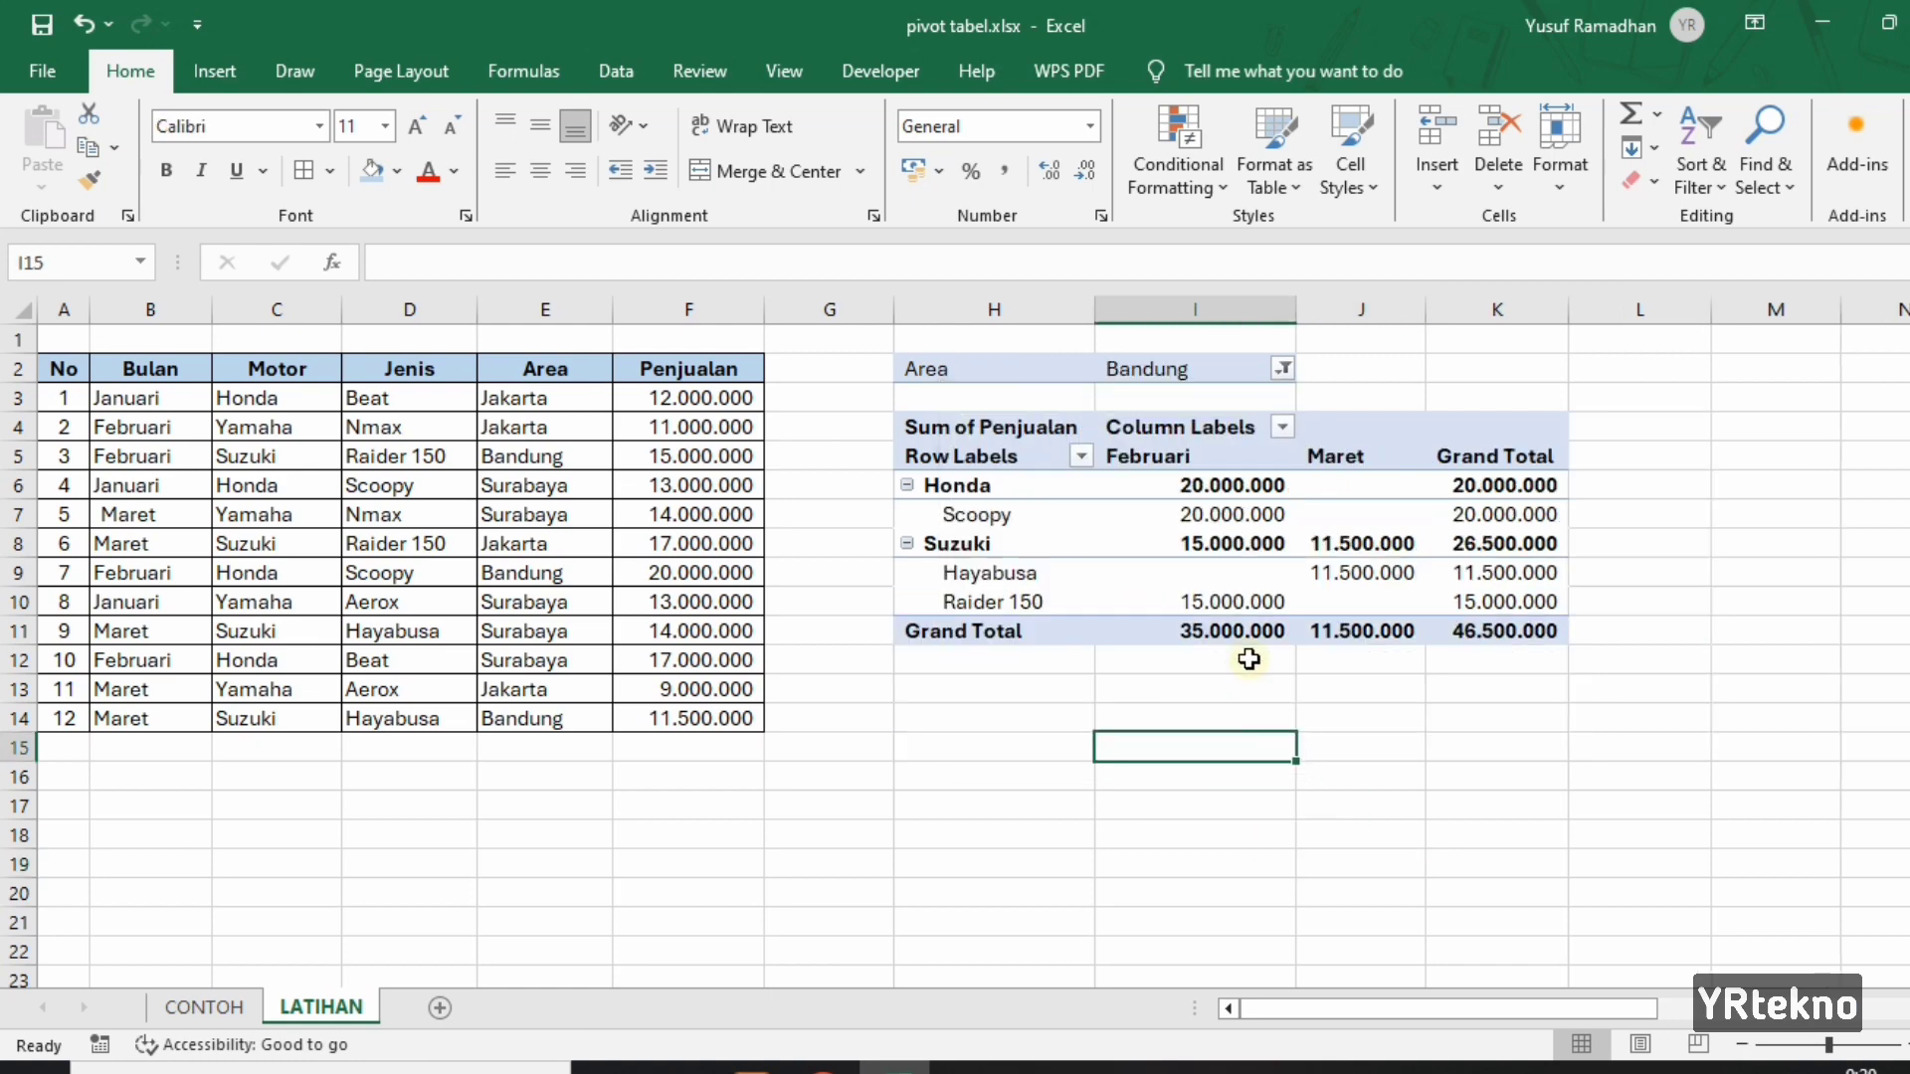
Reset the PivotTable's Area filter to all areas and select an empty cell outside the PivotTable.
{"action": "left_click", "coordinate": [1283, 368]}
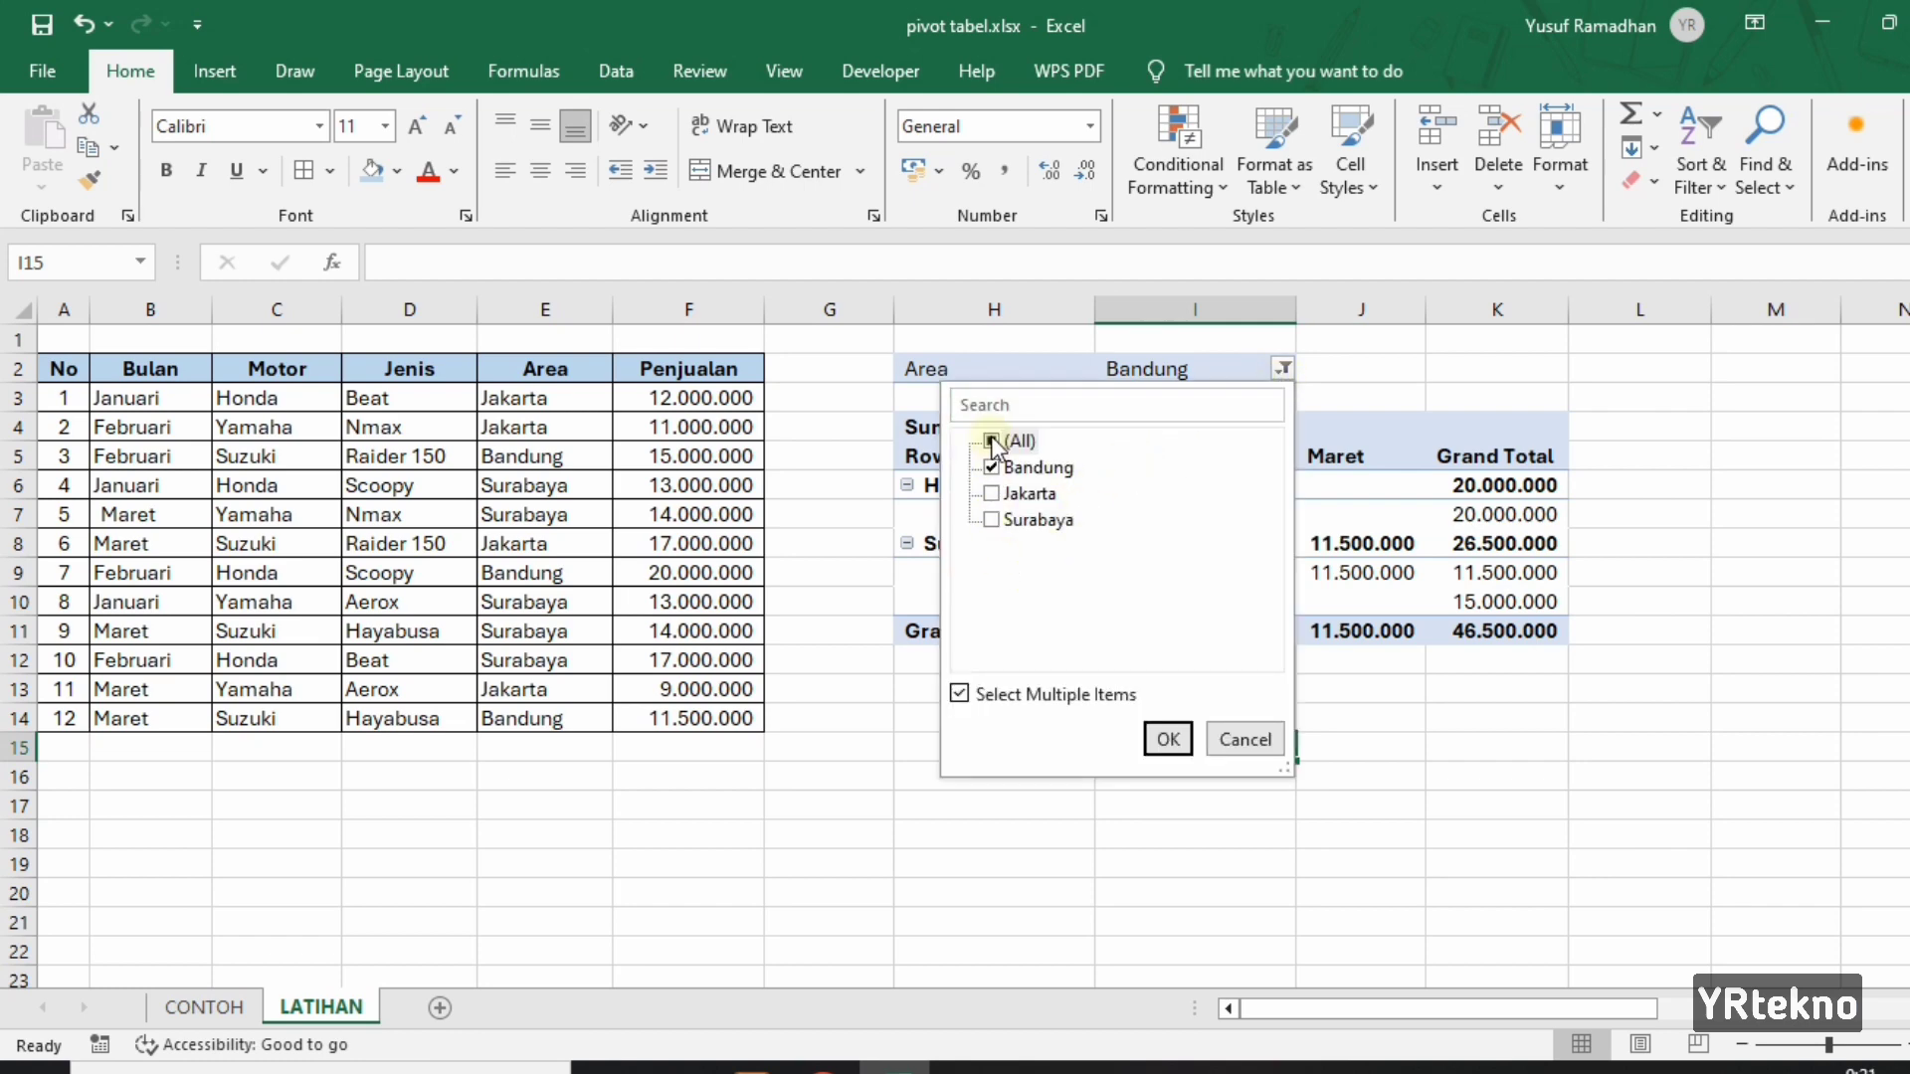
{"action": "left_click", "coordinate": [1167, 739]}
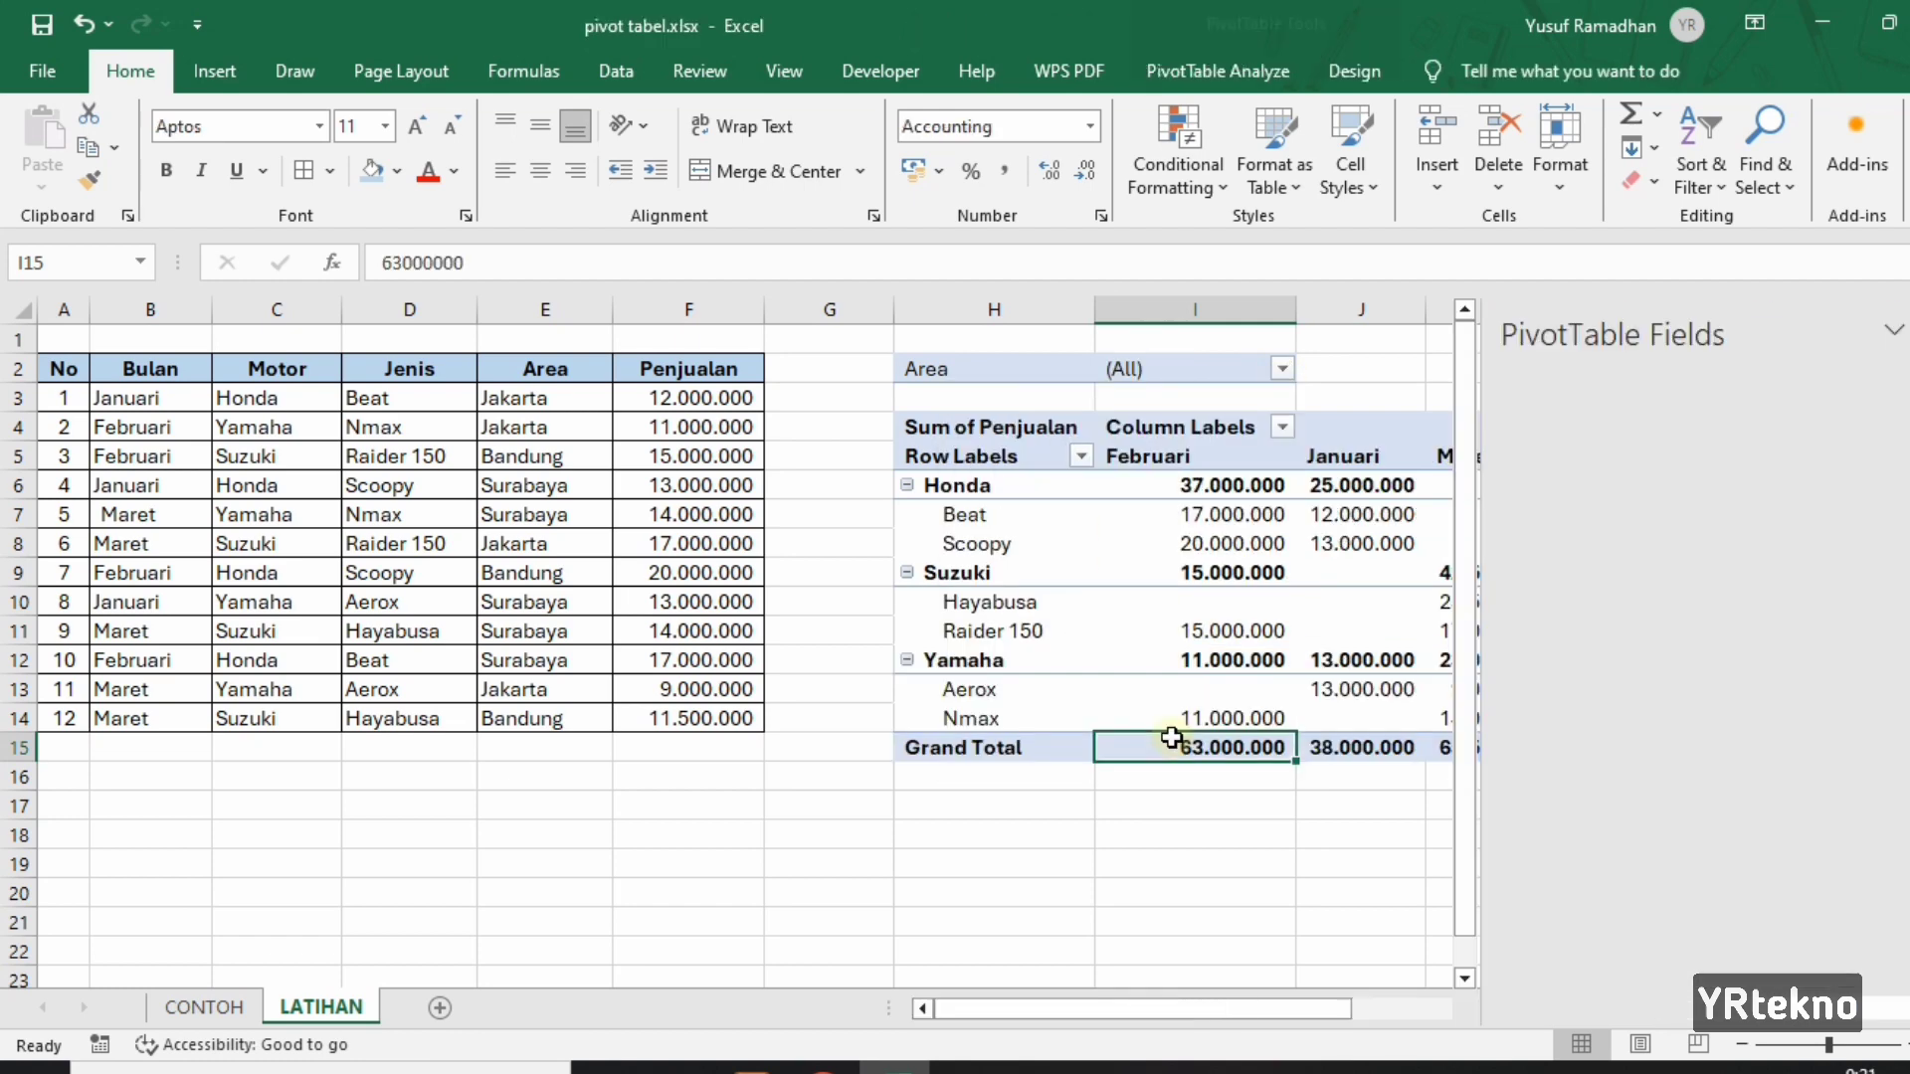
{"action": "left_click", "coordinate": [1399, 864]}
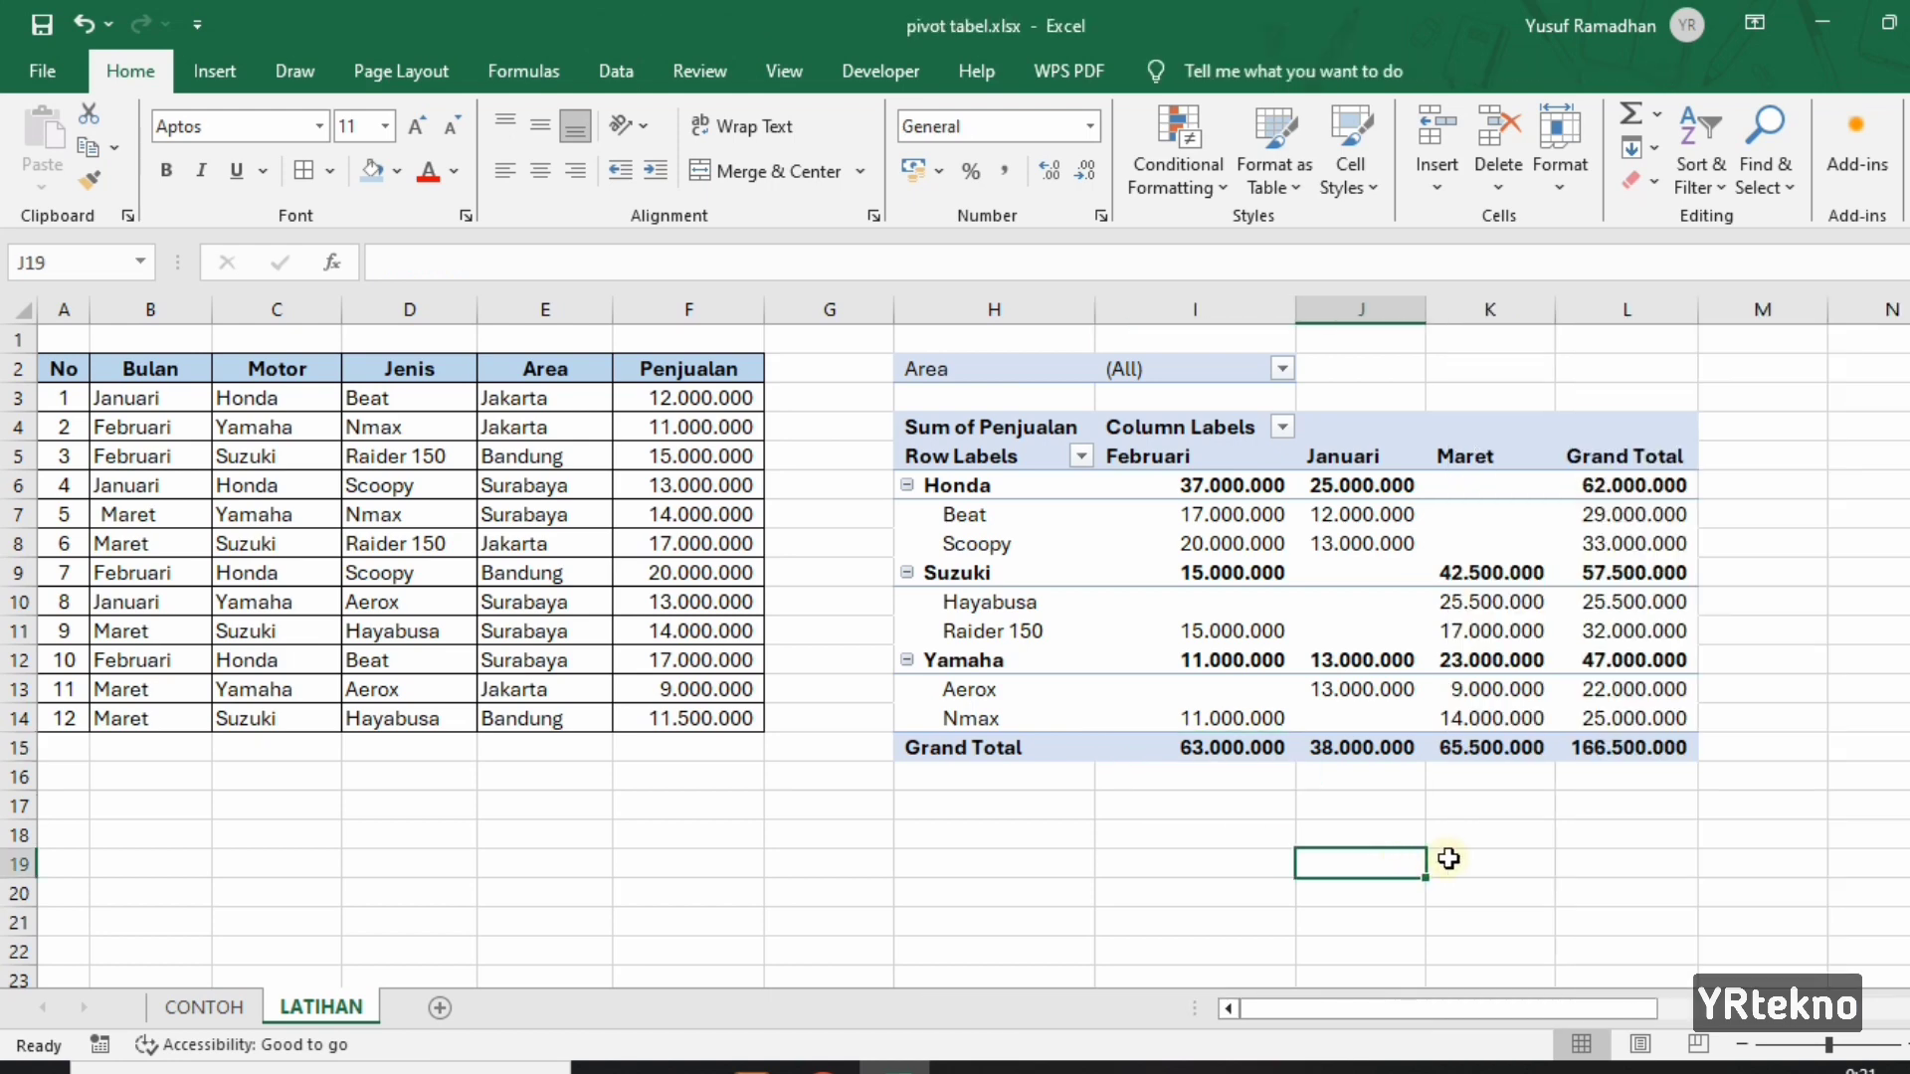
Rename the PivotTable's Row Labels header in cell H5 as Motor.
{"action": "double_click", "coordinate": [1017, 457]}
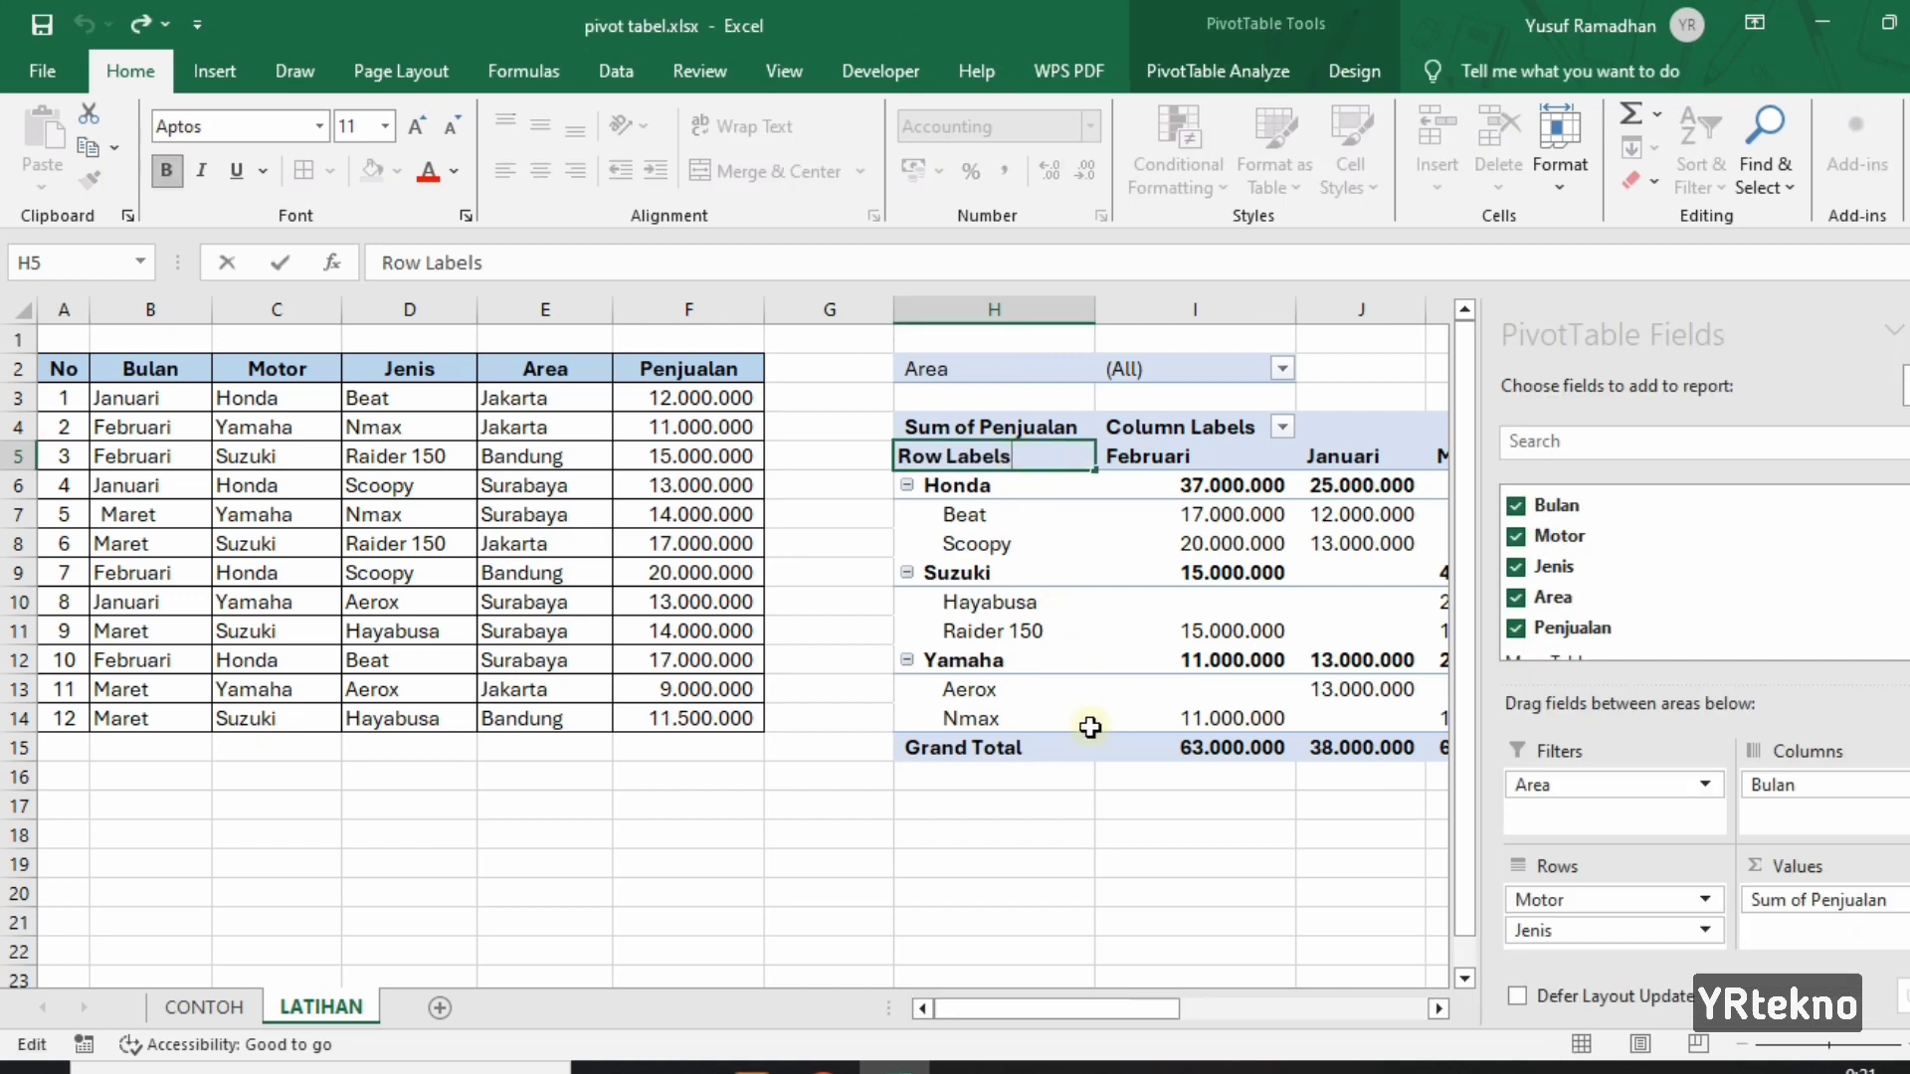
{"action": "key", "text": "BackSpace"}
{"action": "key", "text": "BackSpace"}
{"action": "key", "text": "BackSpace"}
{"action": "key", "text": "BackSpace"}
{"action": "key", "text": "BackSpace"}
{"action": "key", "text": "BackSpace"}
{"action": "key", "text": "BackSpace"}
{"action": "key", "text": "BackSpace"}
{"action": "key", "text": "BackSpace"}
{"action": "key", "text": "BackSpace"}
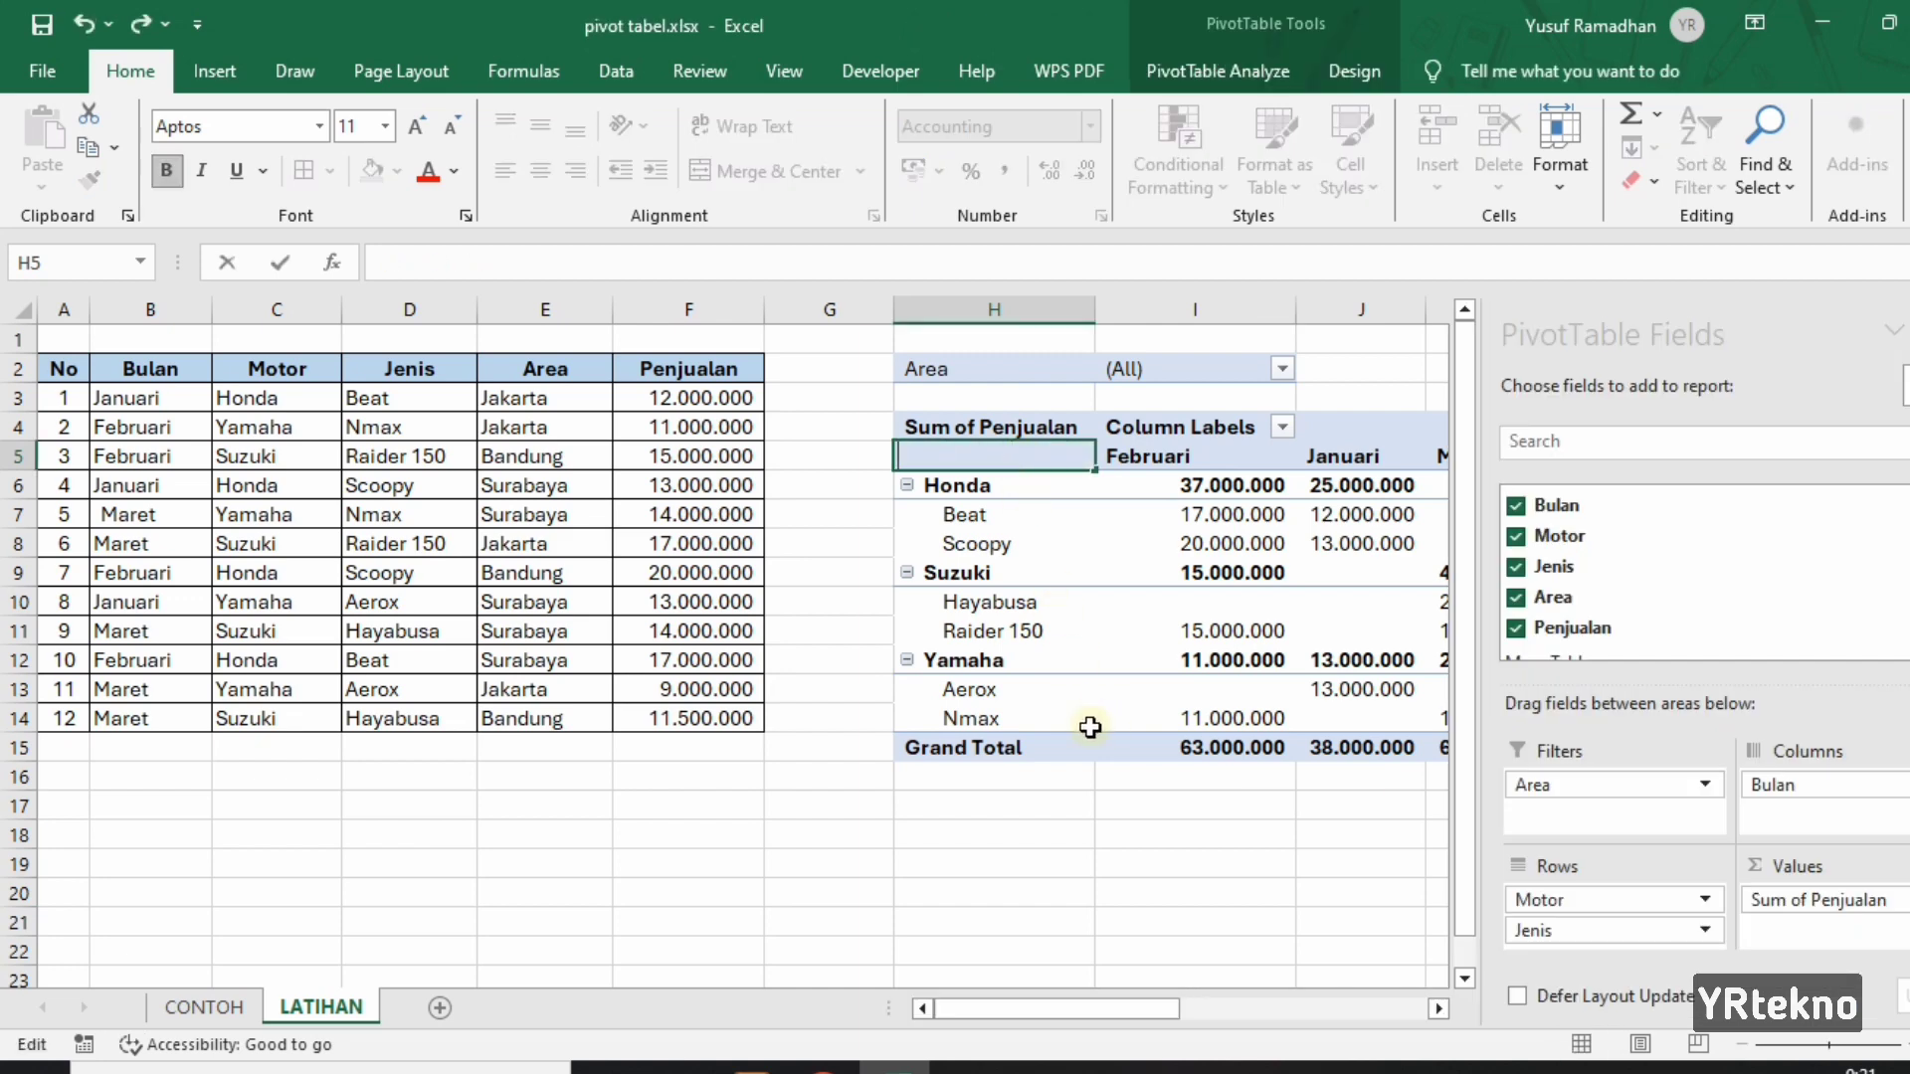
{"action": "type", "text": "Motor"}
{"action": "key", "text": "Return"}
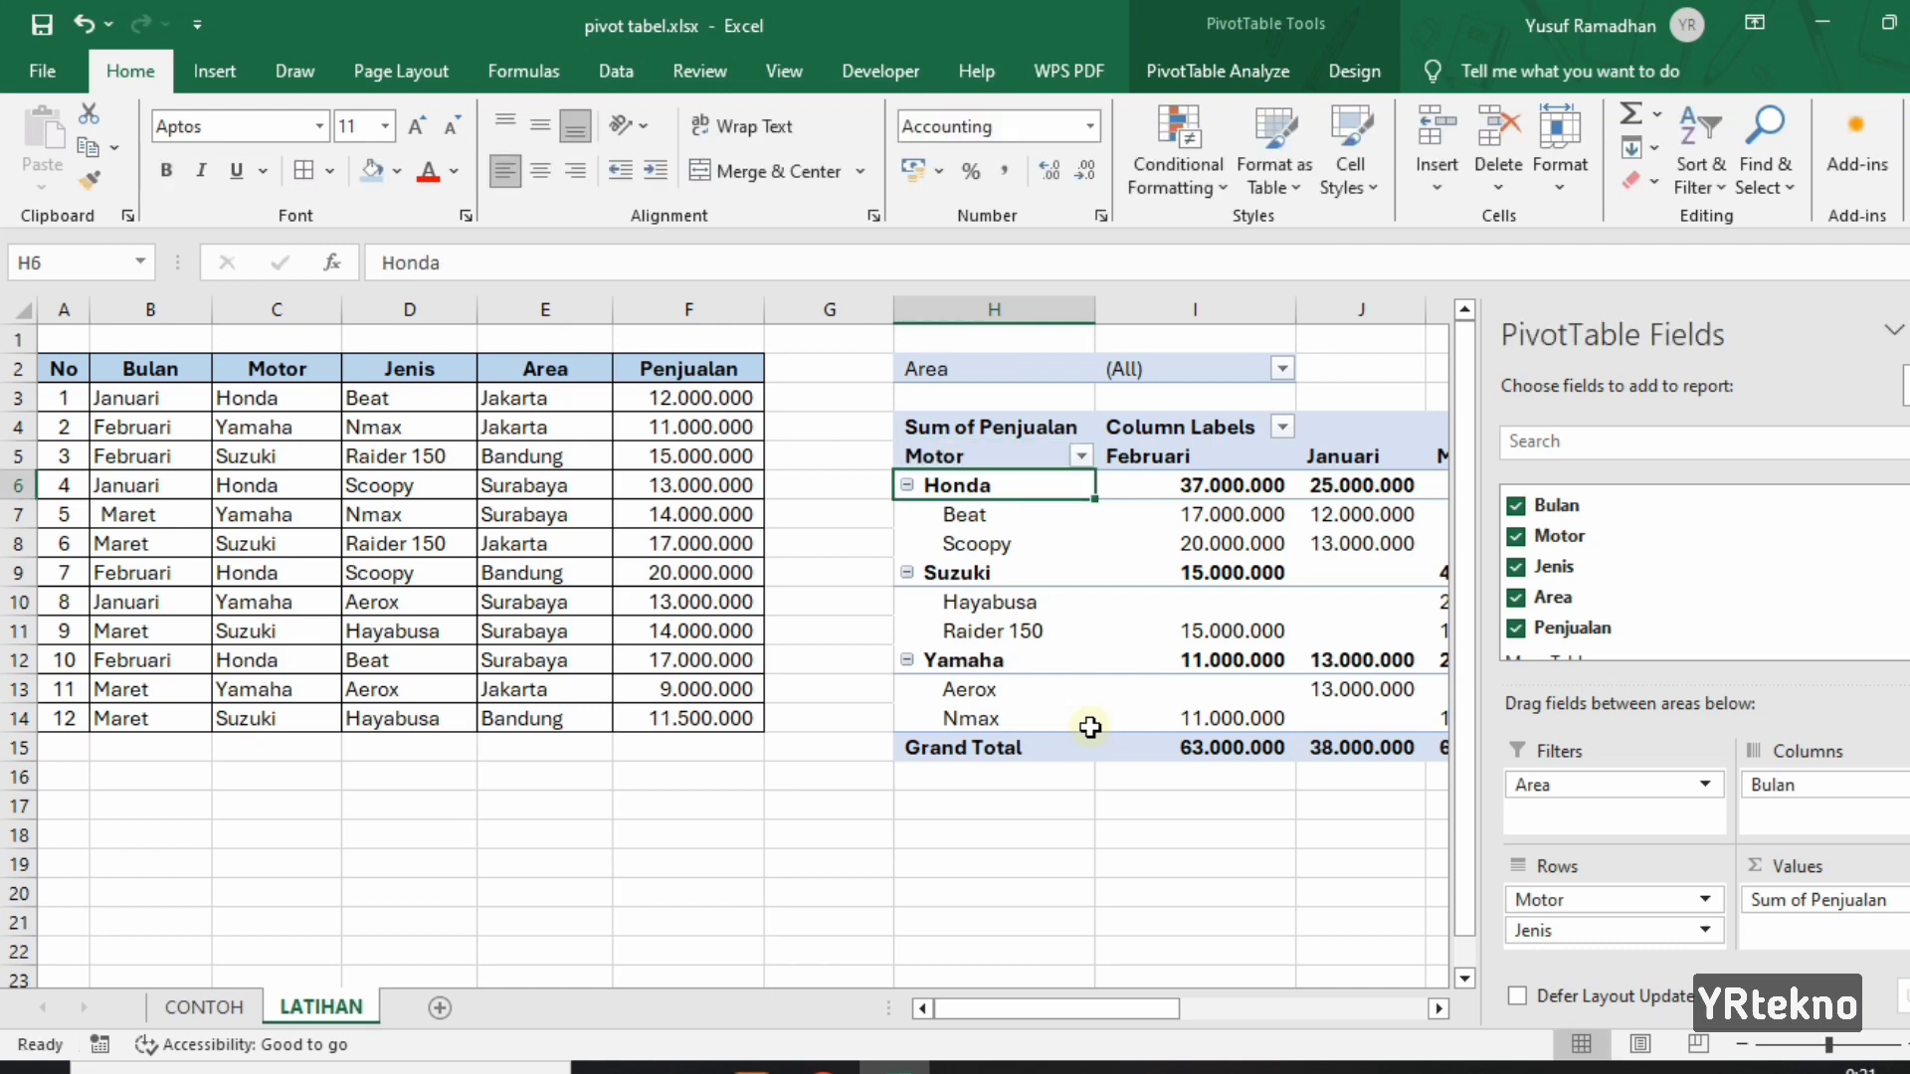
Centre the Motor header in cell H5 horizontally and move to an empty cell outside the PivotTable.
{"action": "left_click", "coordinate": [970, 457]}
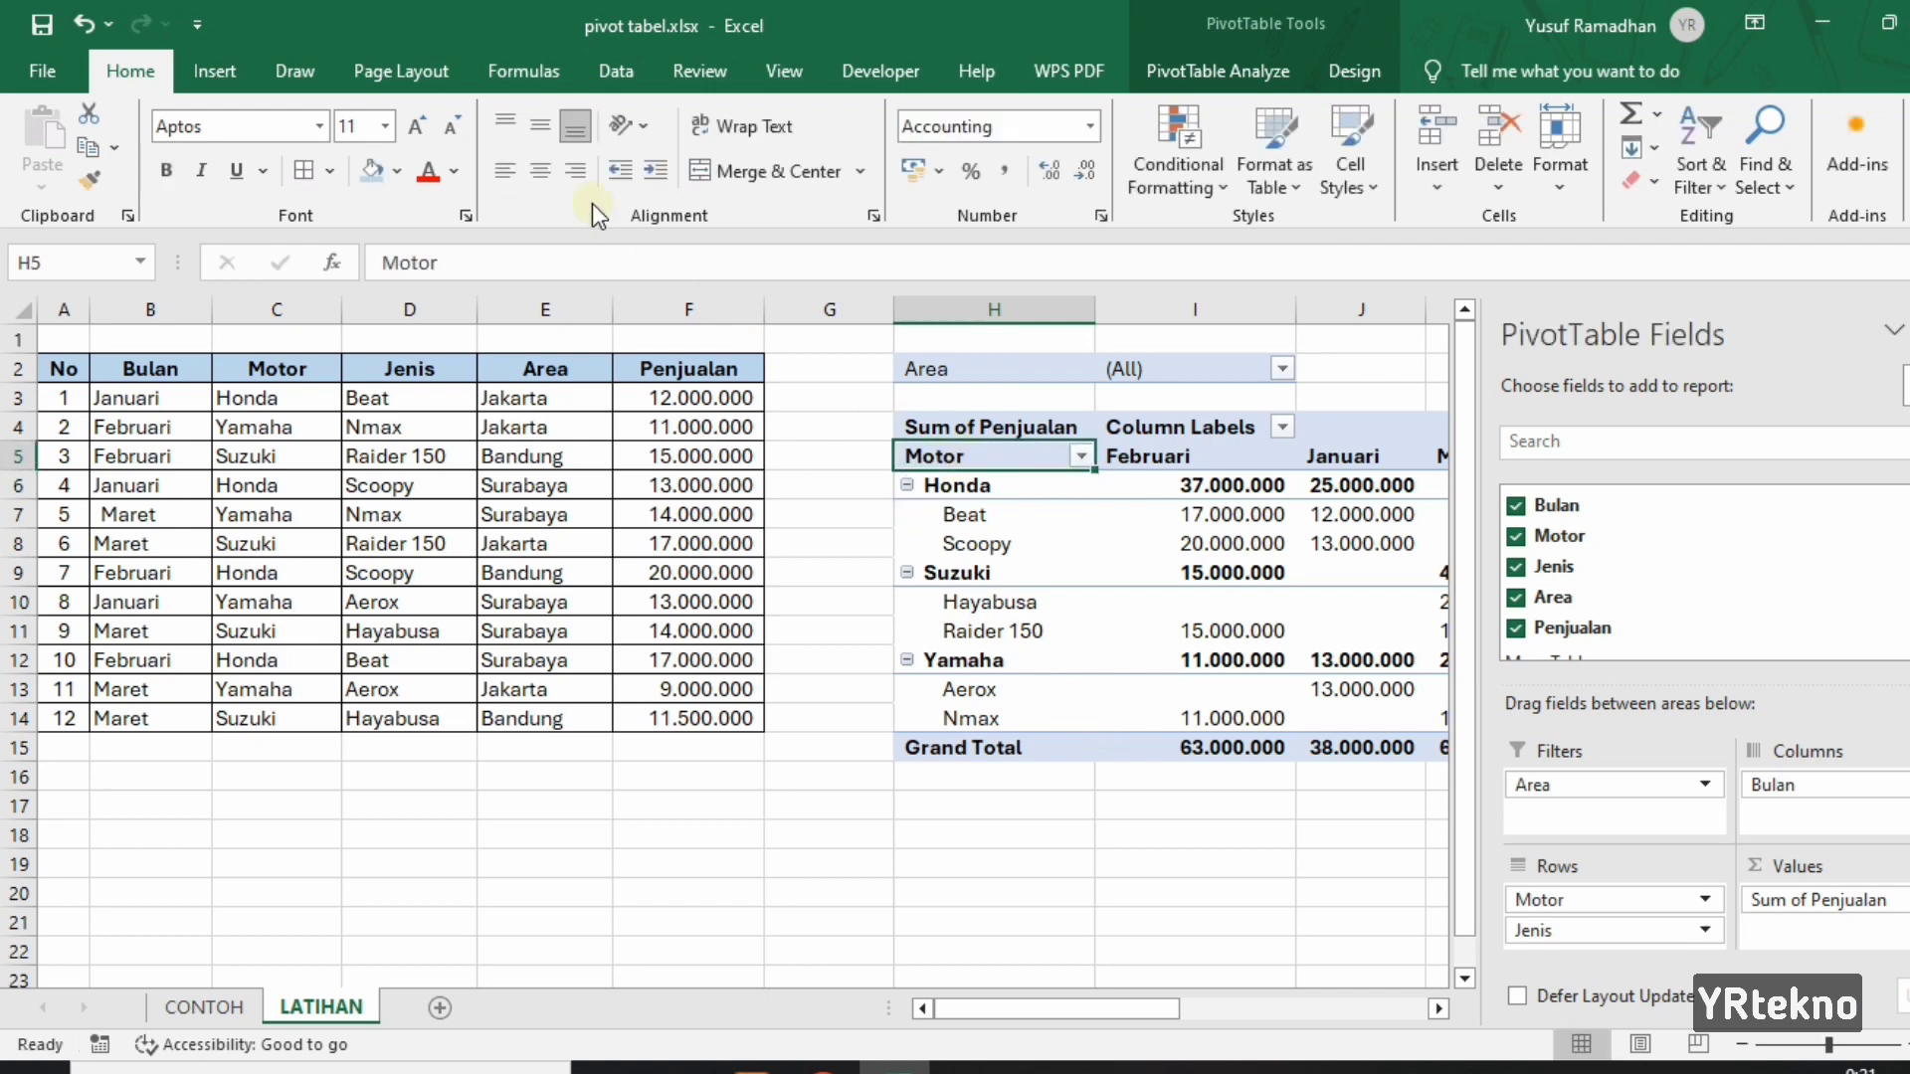
{"action": "left_click", "coordinate": [540, 171]}
{"action": "left_click", "coordinate": [1085, 830]}
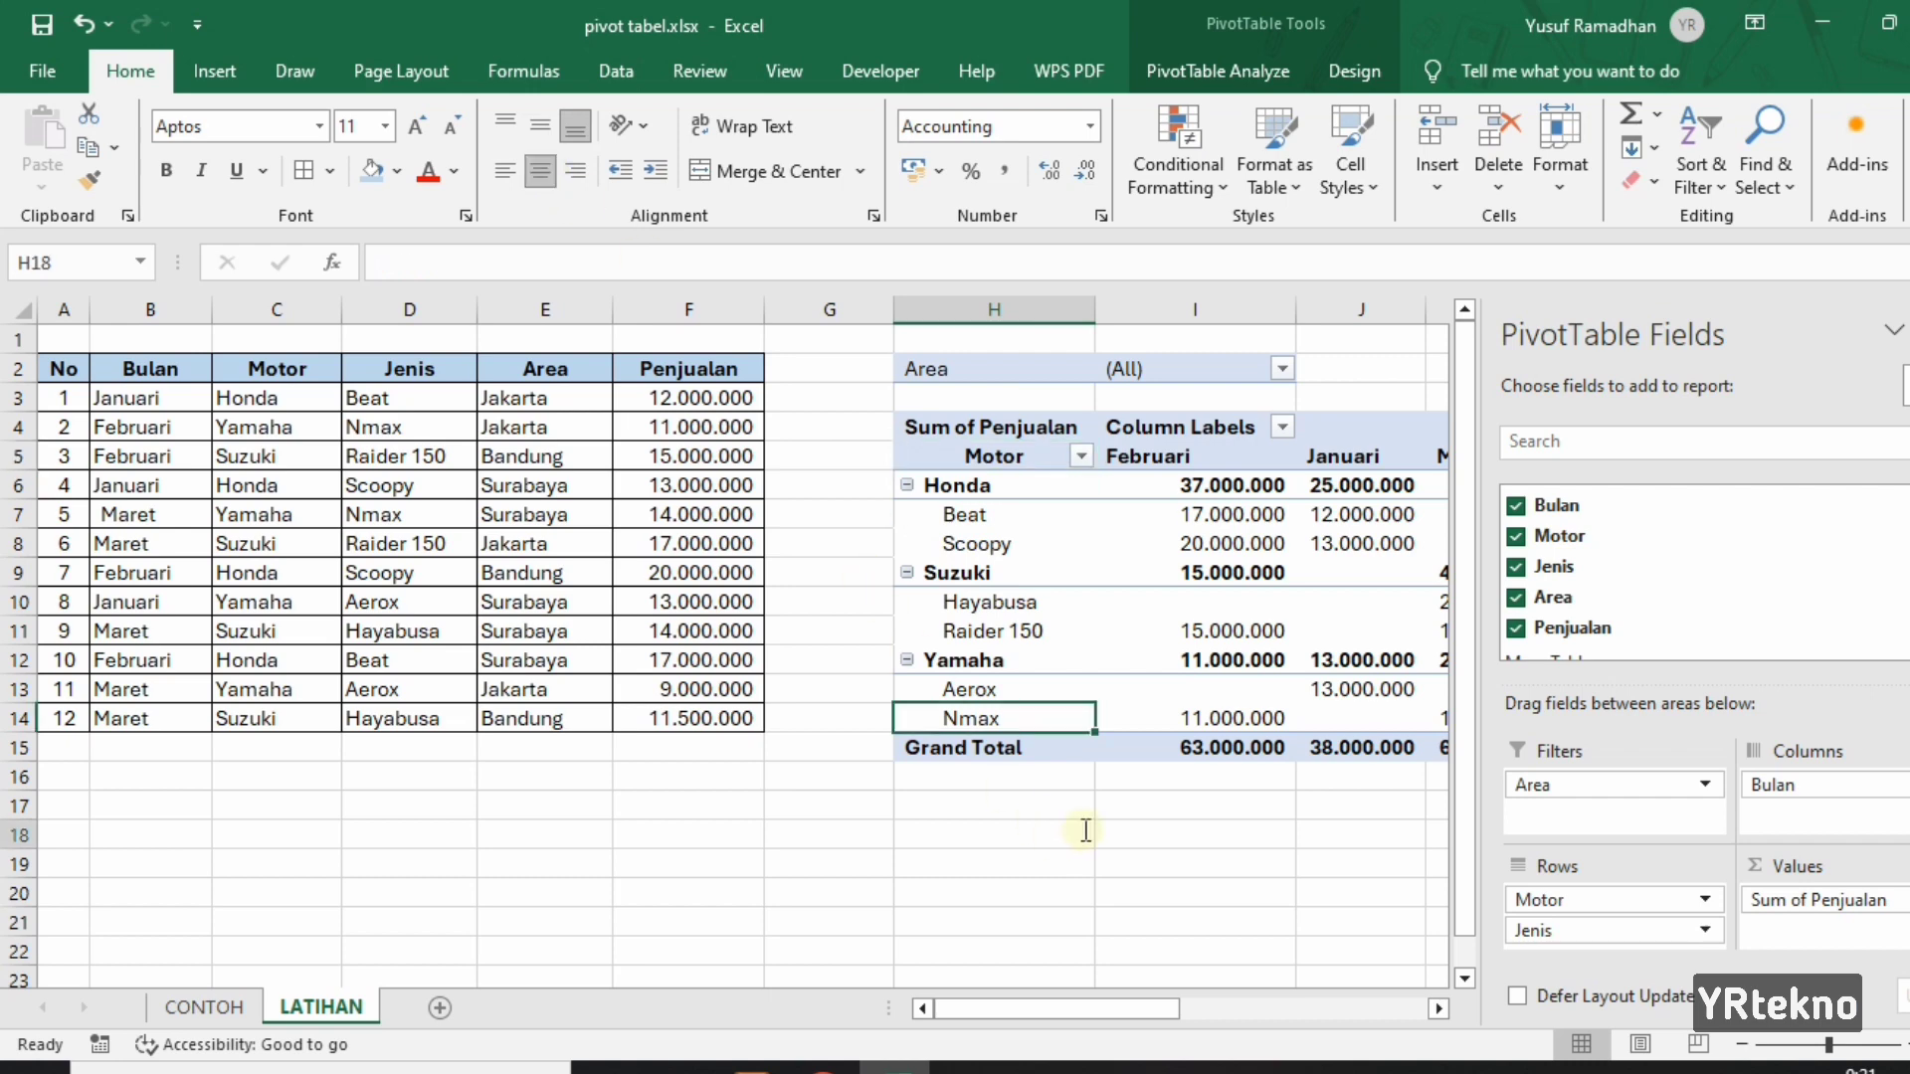
{"action": "double_click", "coordinate": [1662, 920]}
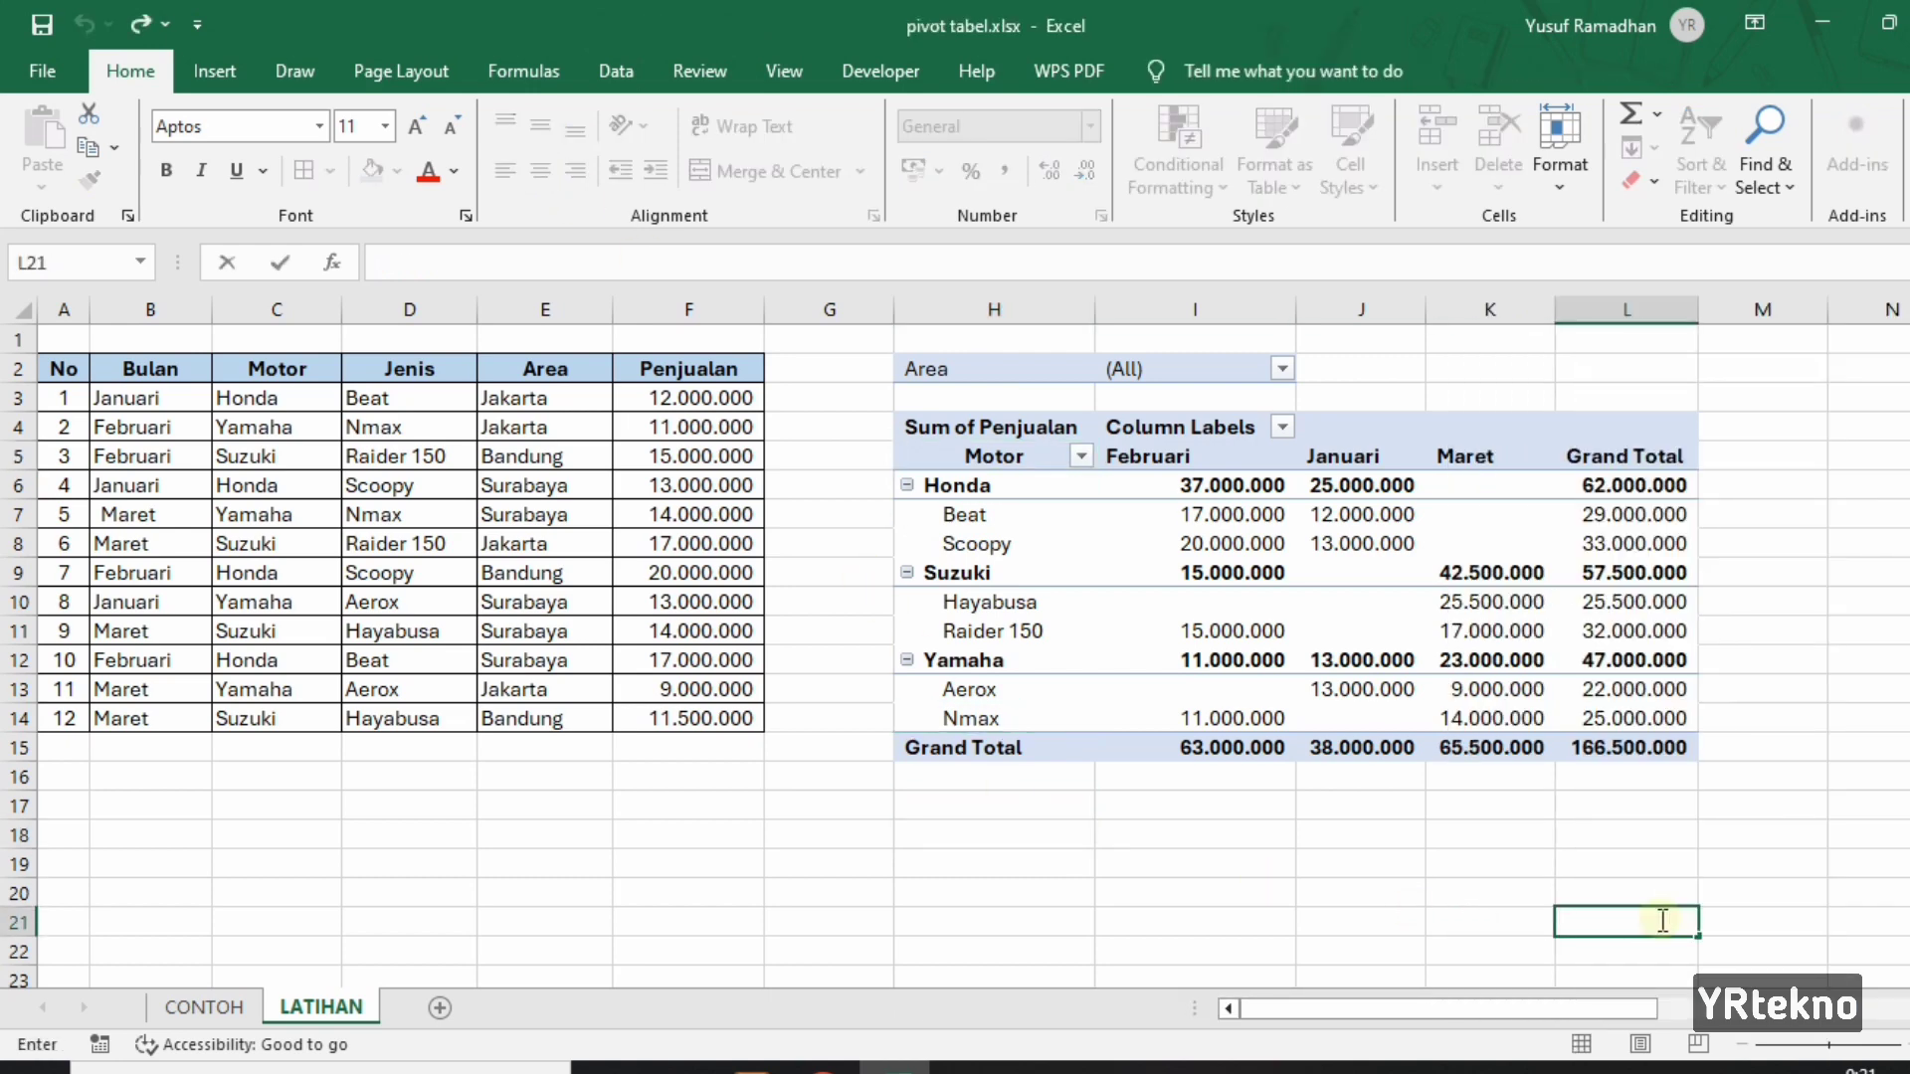